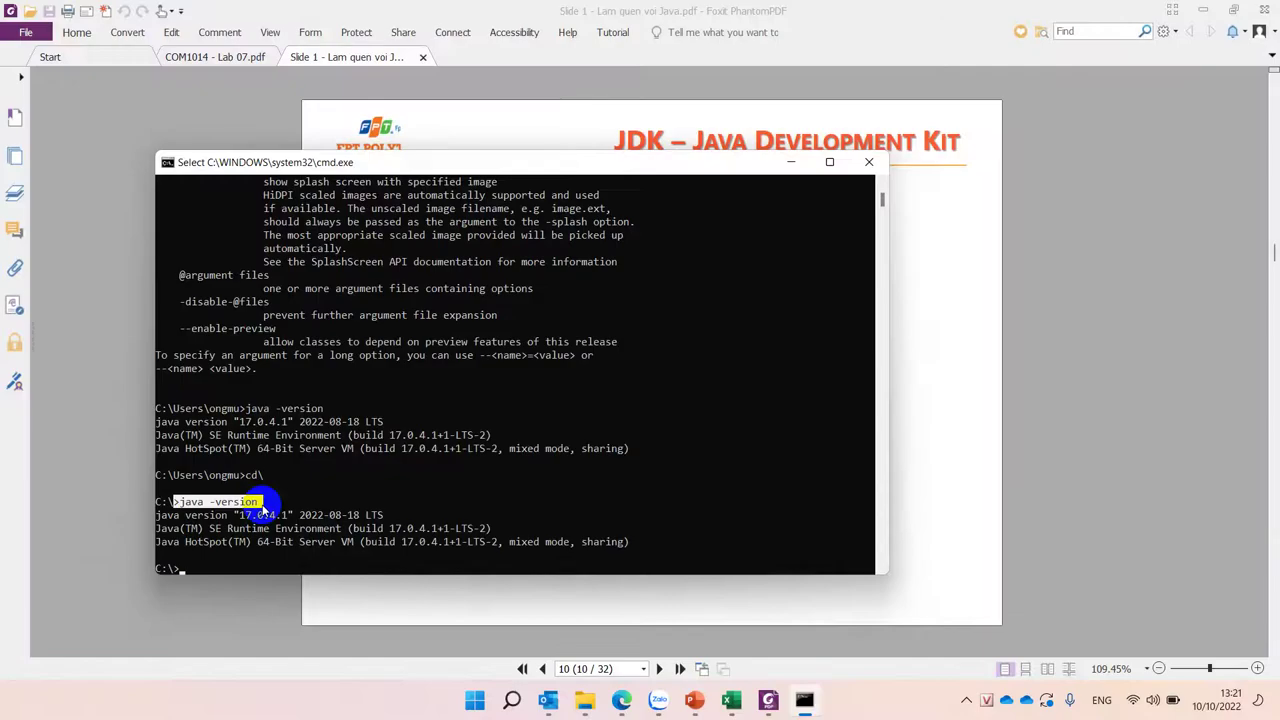
Step: Close the command prompt and select the word 'javac' on the slide
left_click(867, 161)
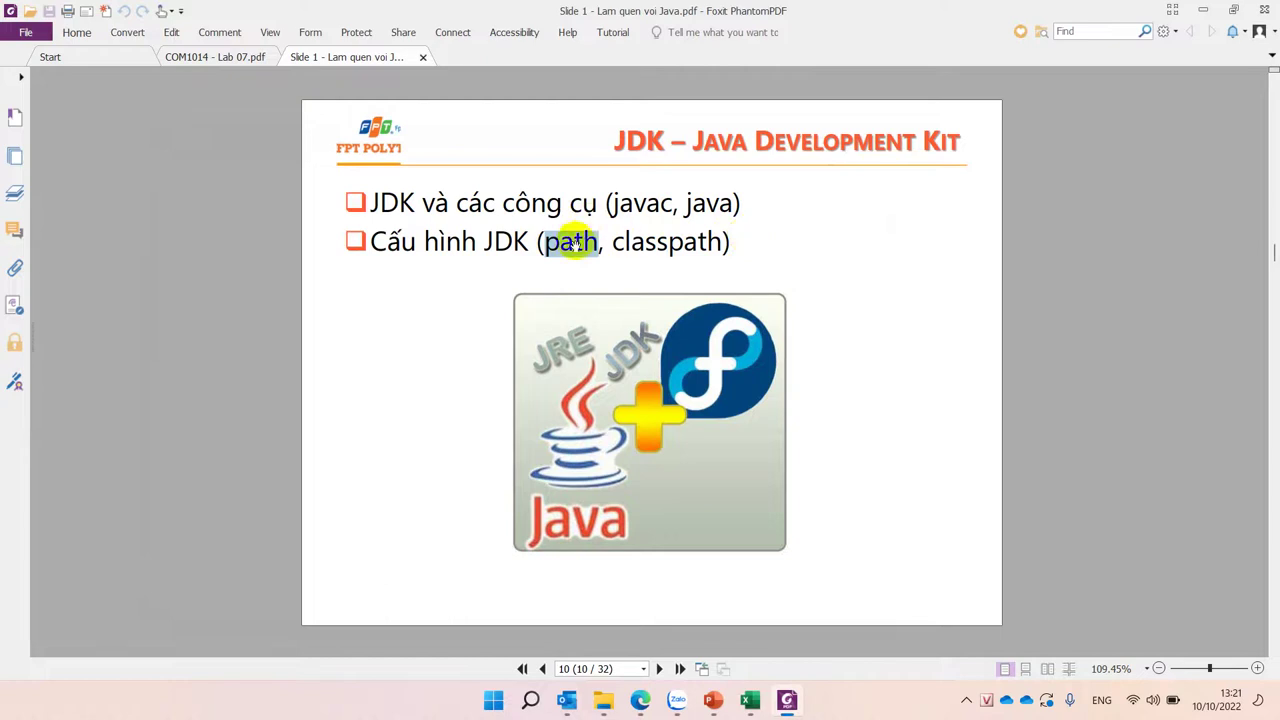
left_click(640, 204)
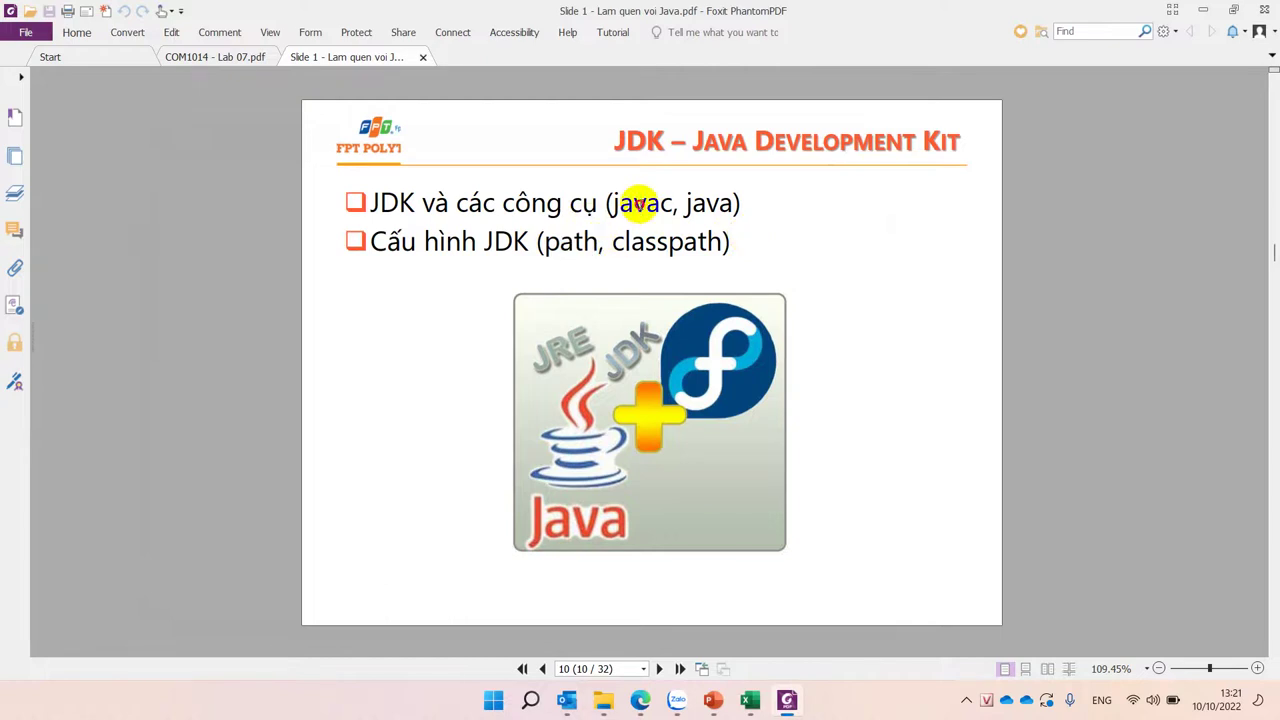
double_click(638, 203)
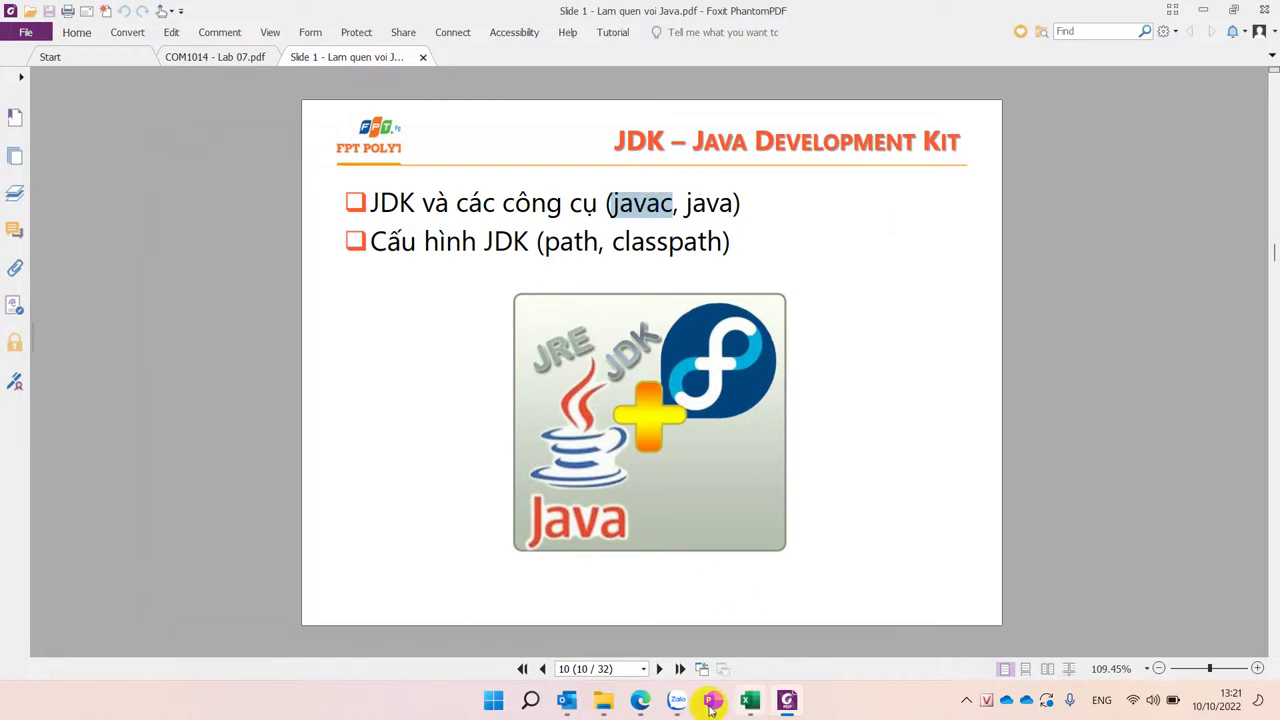
Step: Scroll to slide 11, the case study on setting PATH and CLASSPATH environment variables
mouse_move(629, 708)
scroll(685, 435, "down", 1)
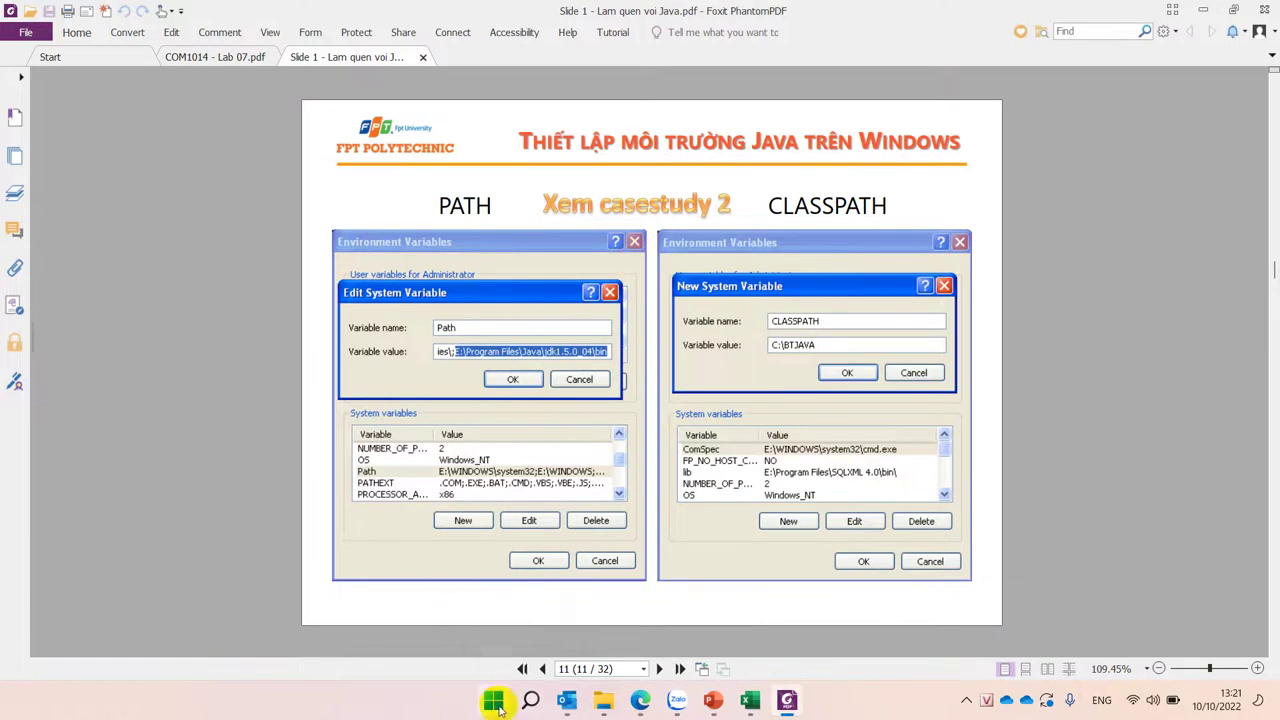
left_click(494, 703)
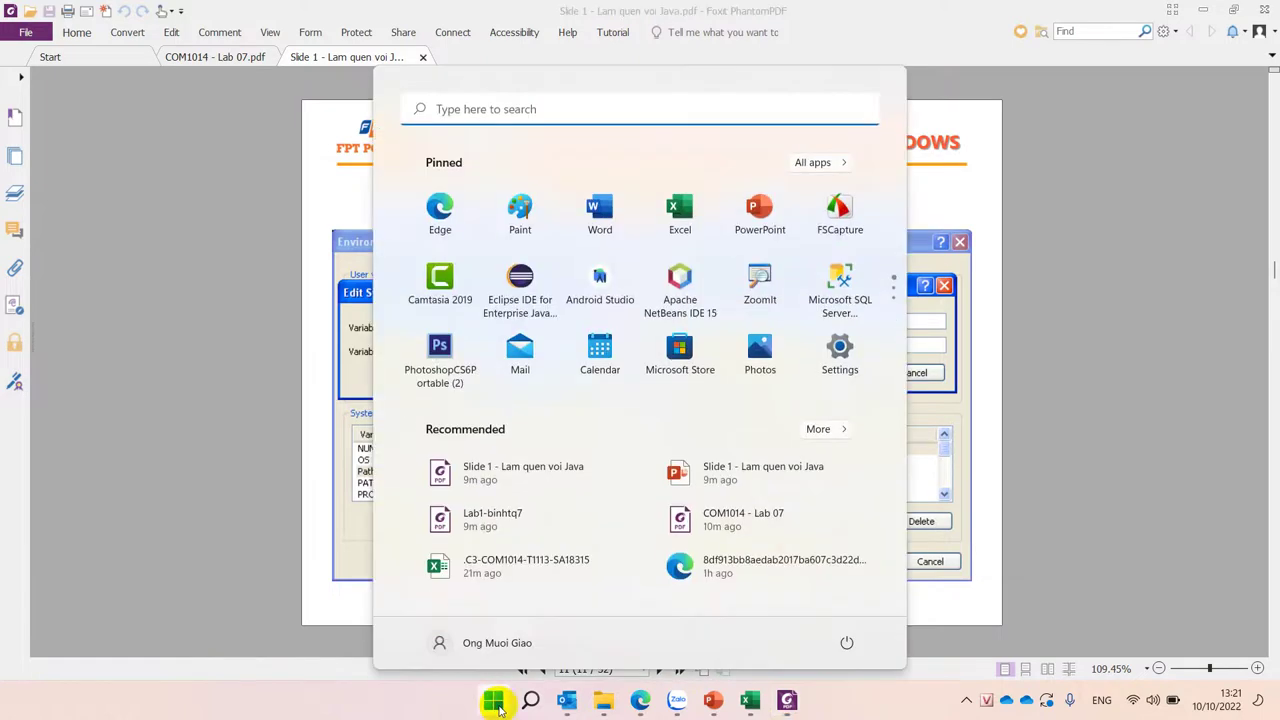
Step: Launch Windows Settings and browse System, Display, Windows Update, Personalization and Accessibility pages
left_click(840, 355)
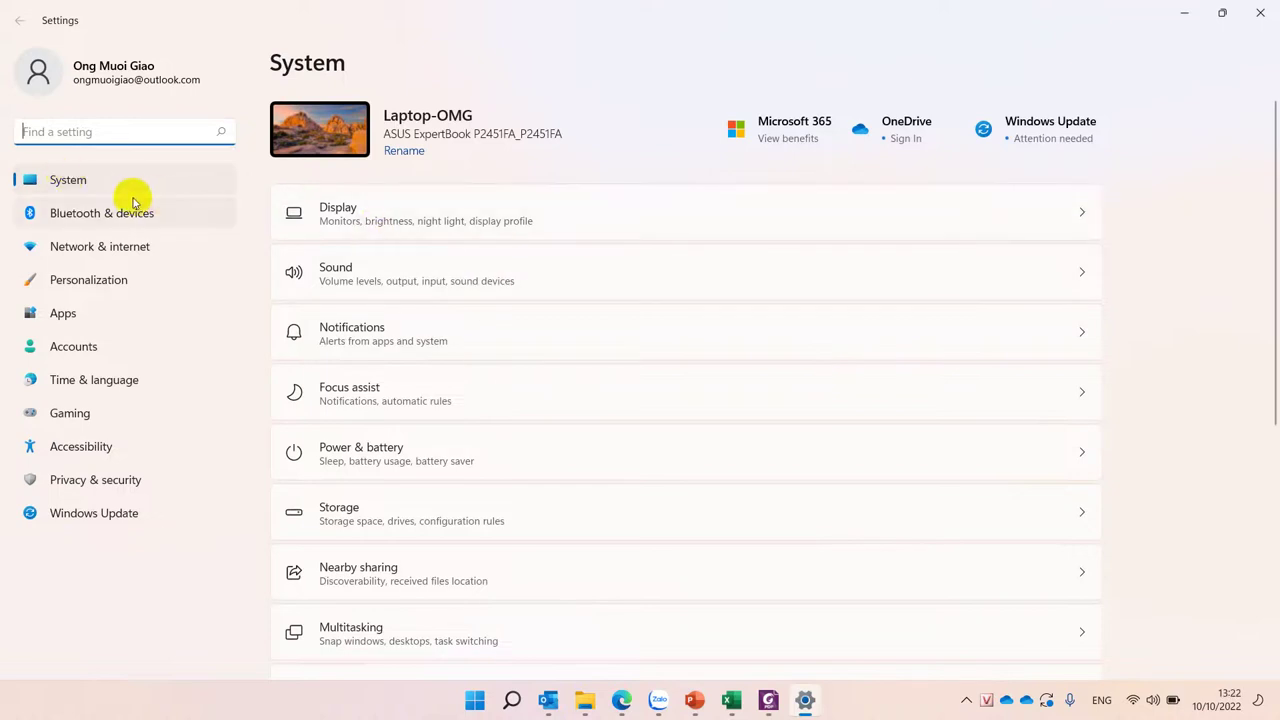
left_click(84, 188)
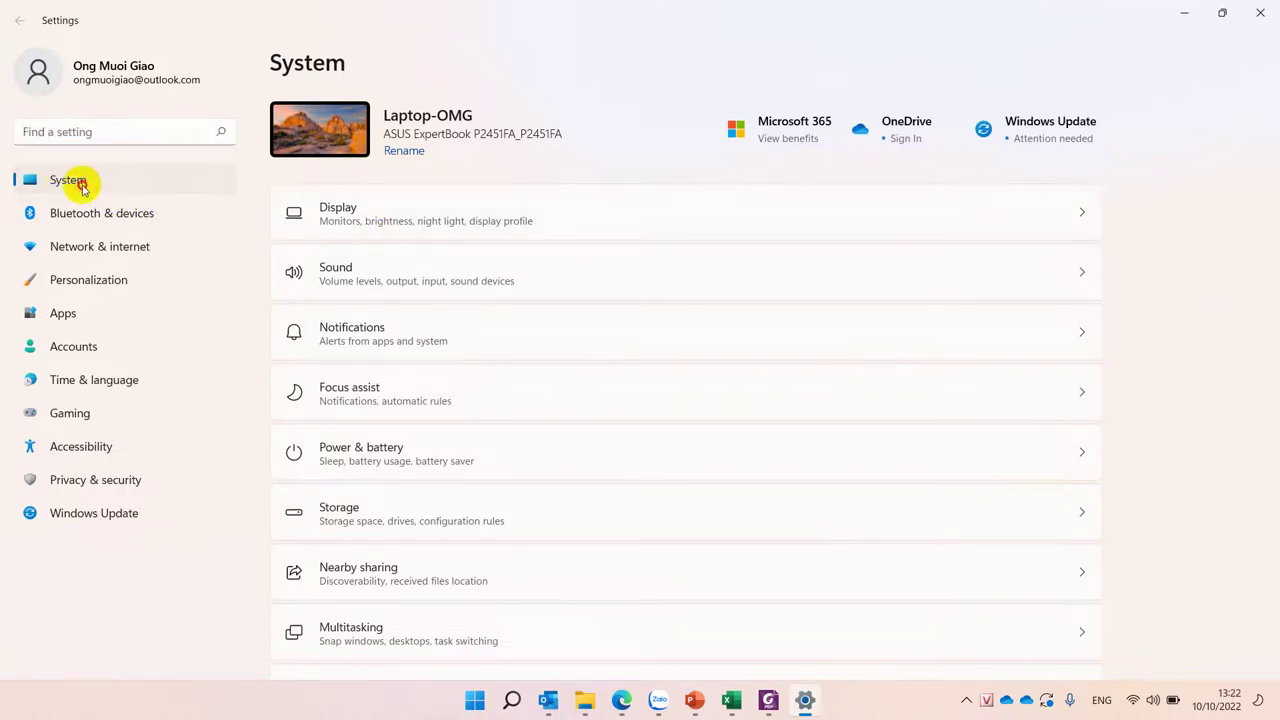
left_click(336, 211)
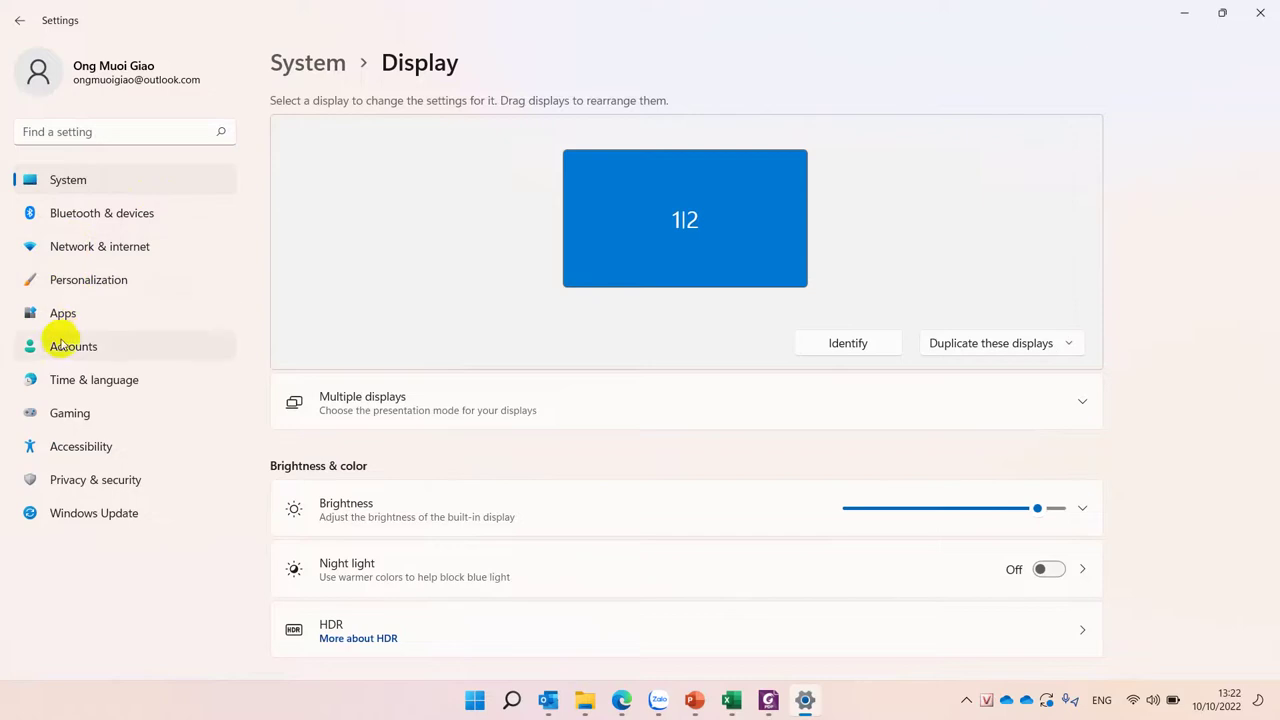
left_click(84, 516)
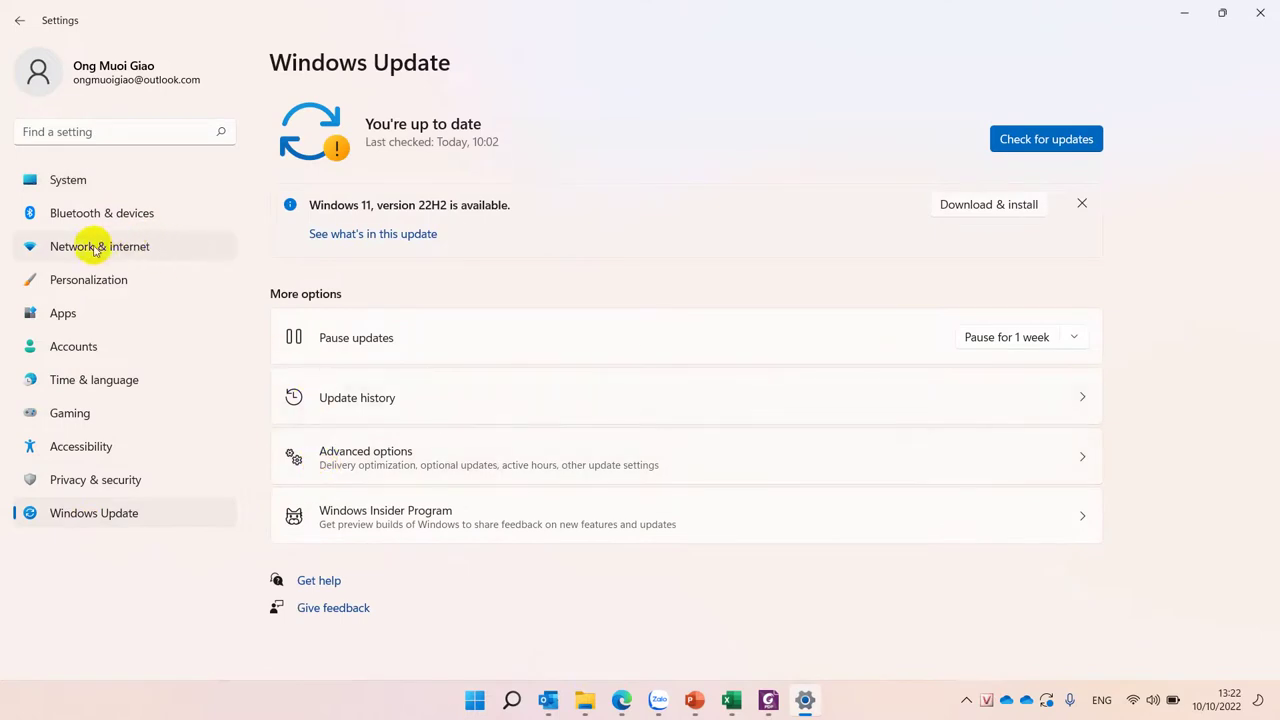
left_click(65, 280)
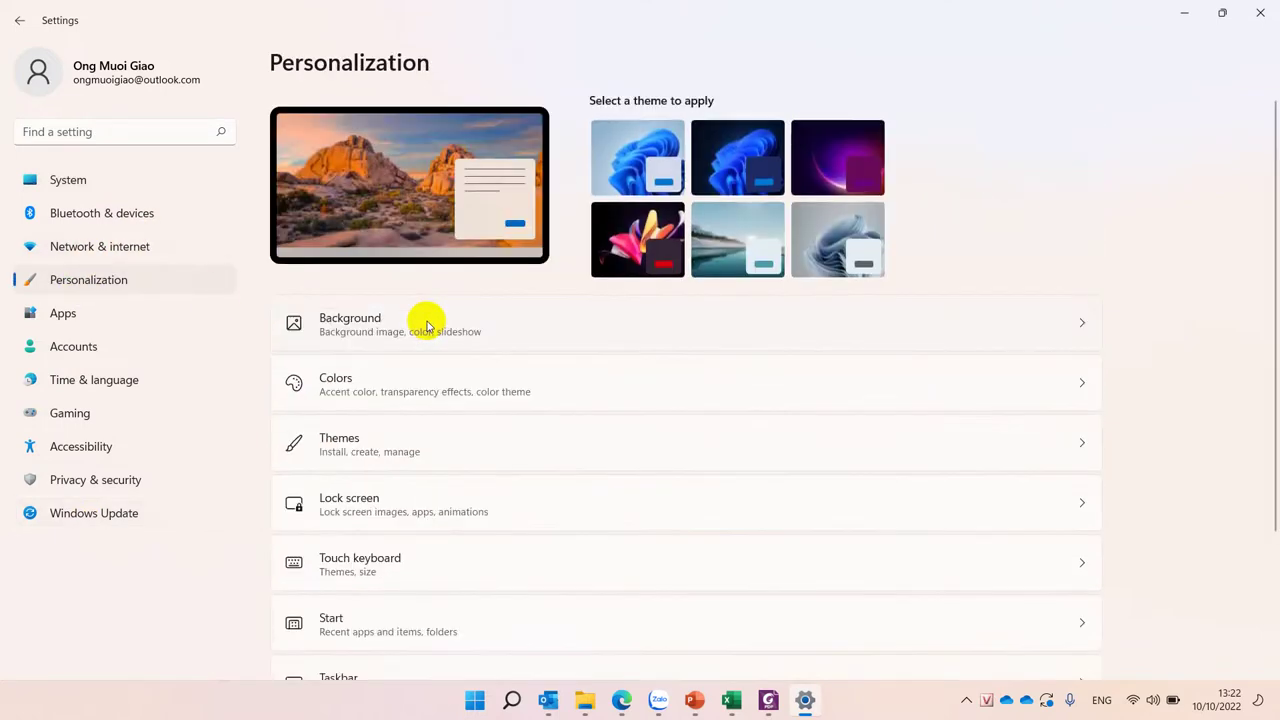
scroll(700, 508, "down", 2)
scroll(700, 510, "up", 2)
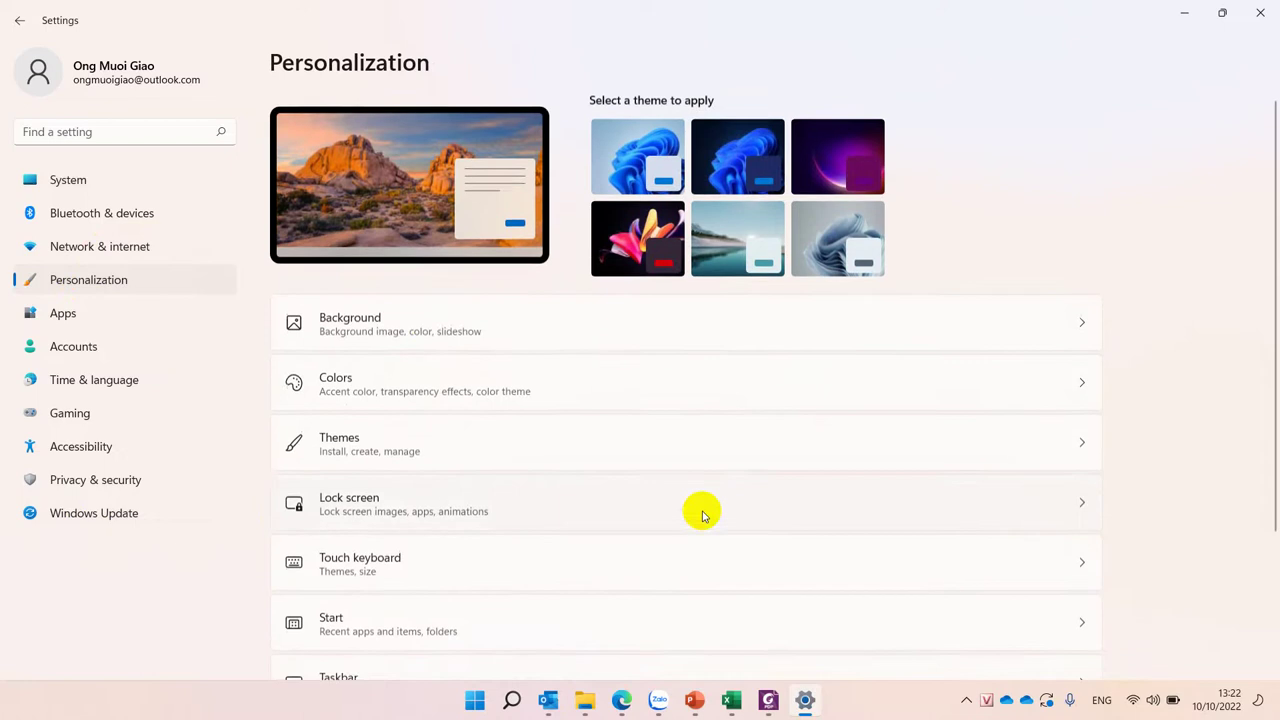
left_click(120, 453)
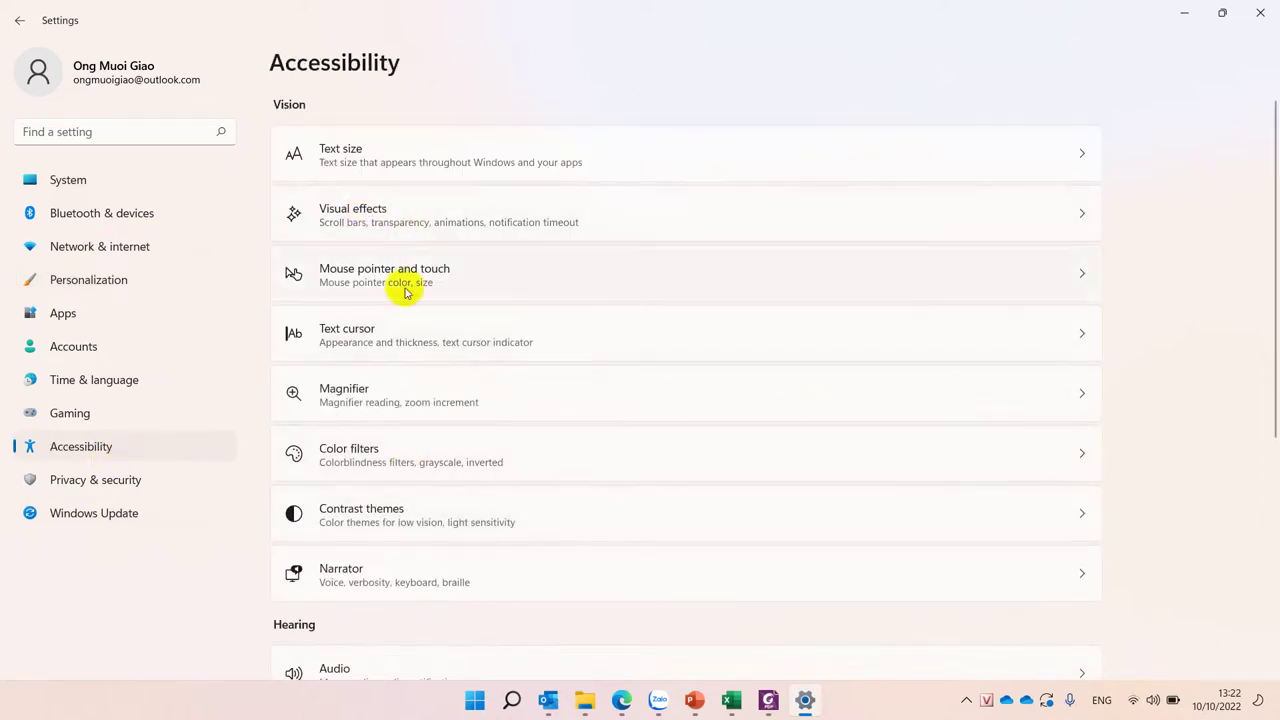
scroll(558, 566, "down", 4)
scroll(558, 566, "up", 4)
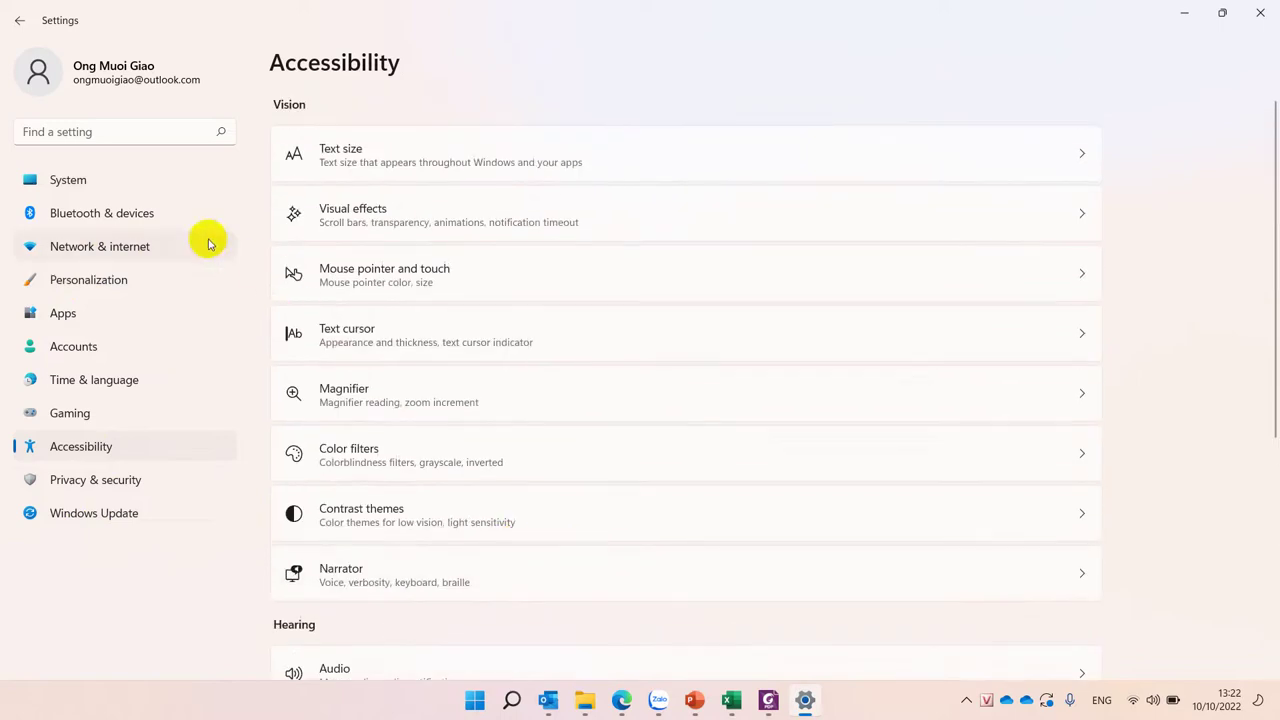
Step: Search settings for 'about' and open About your PC
left_click(116, 131)
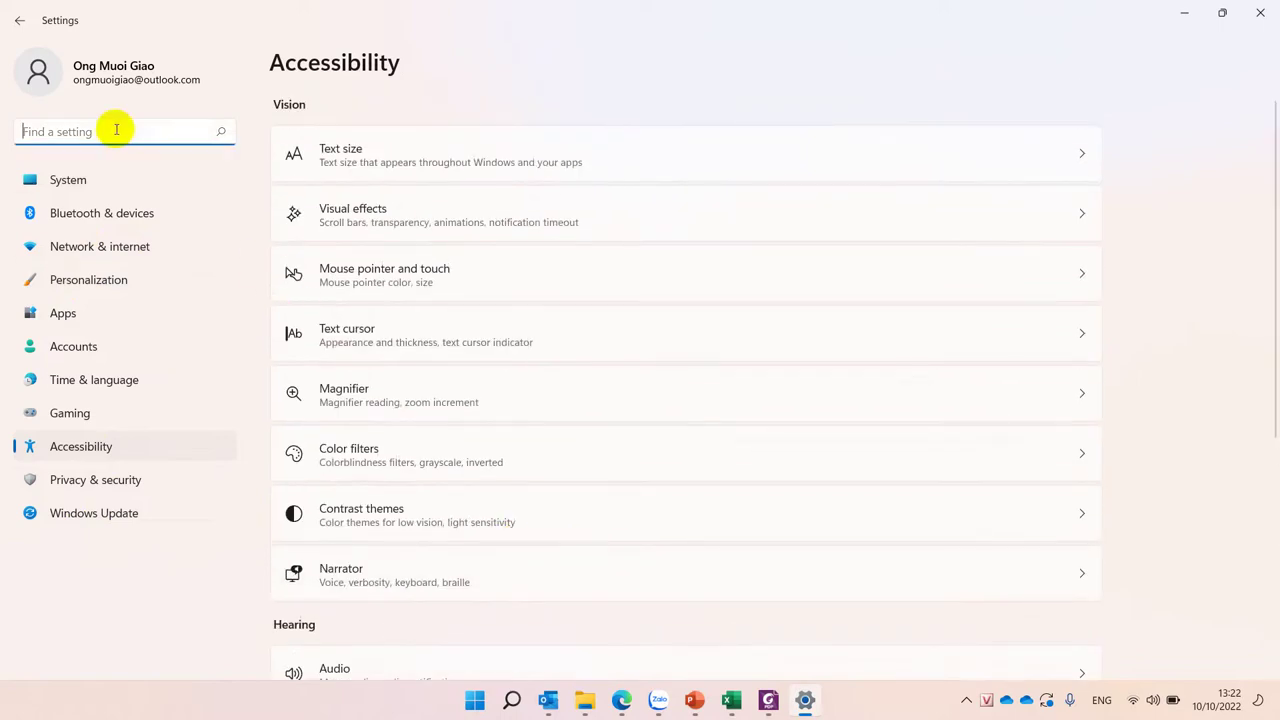
type("o")
key("BackSpace")
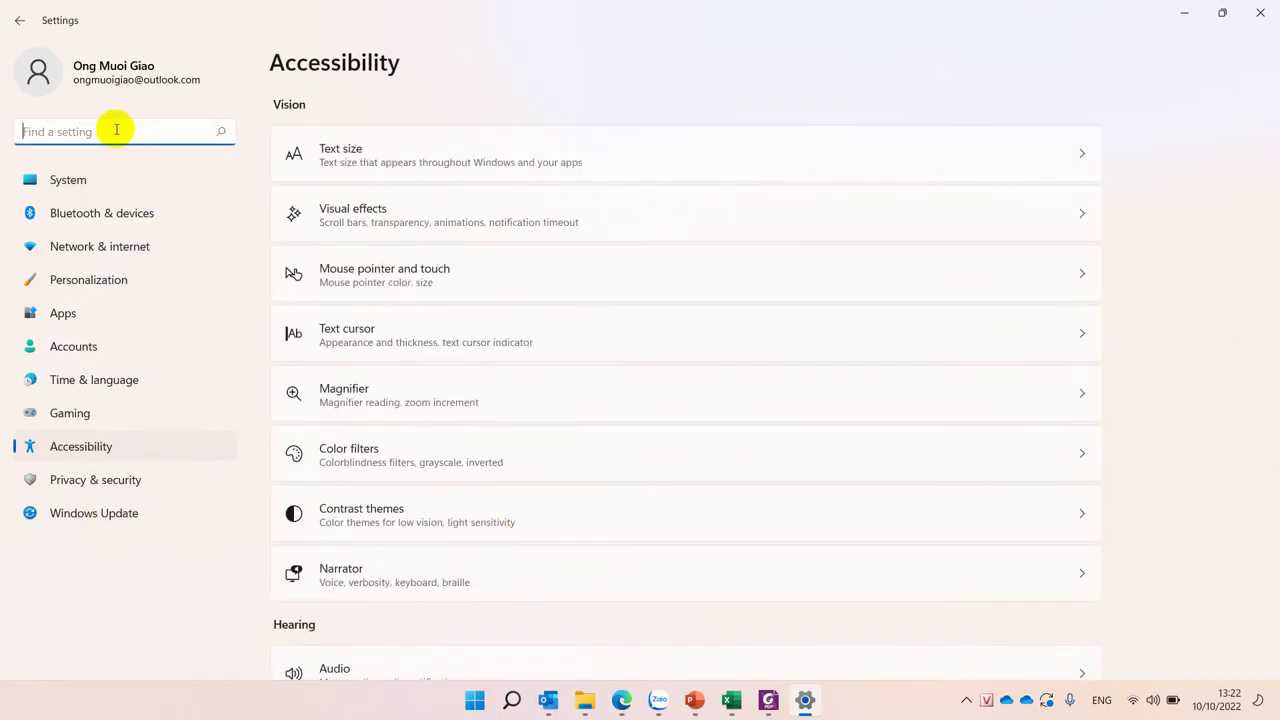
type("about")
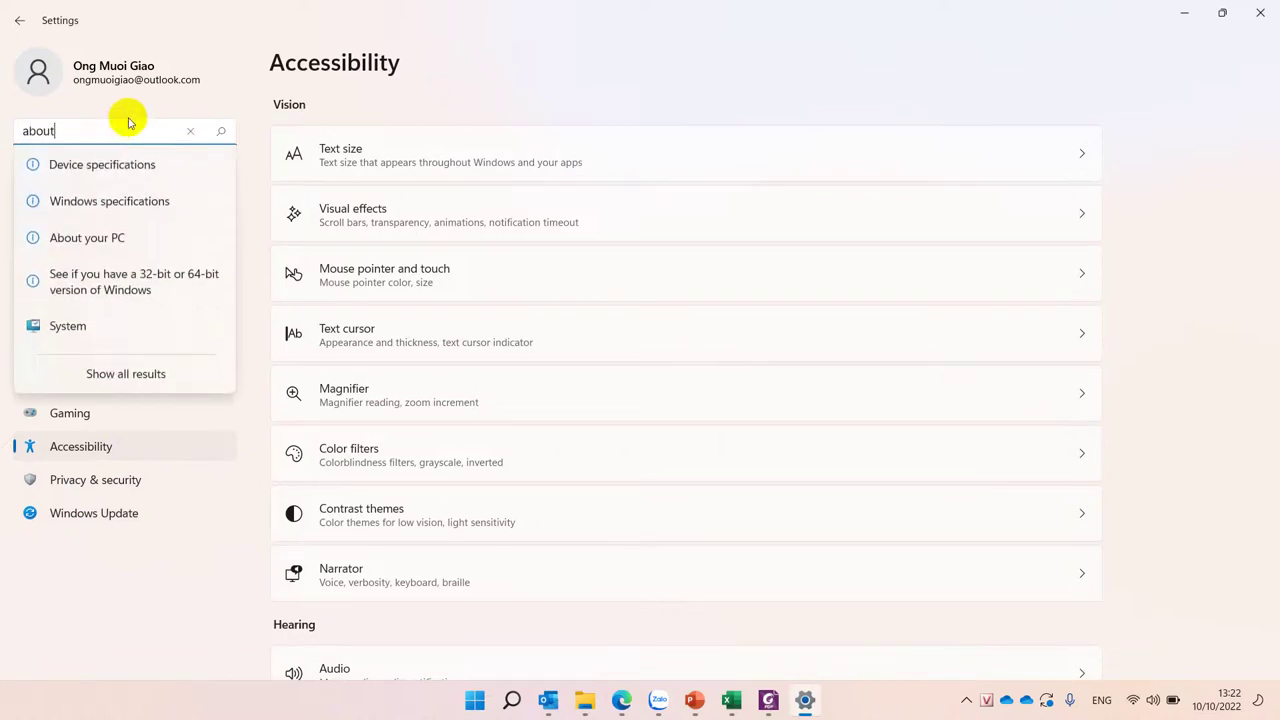
left_click(77, 236)
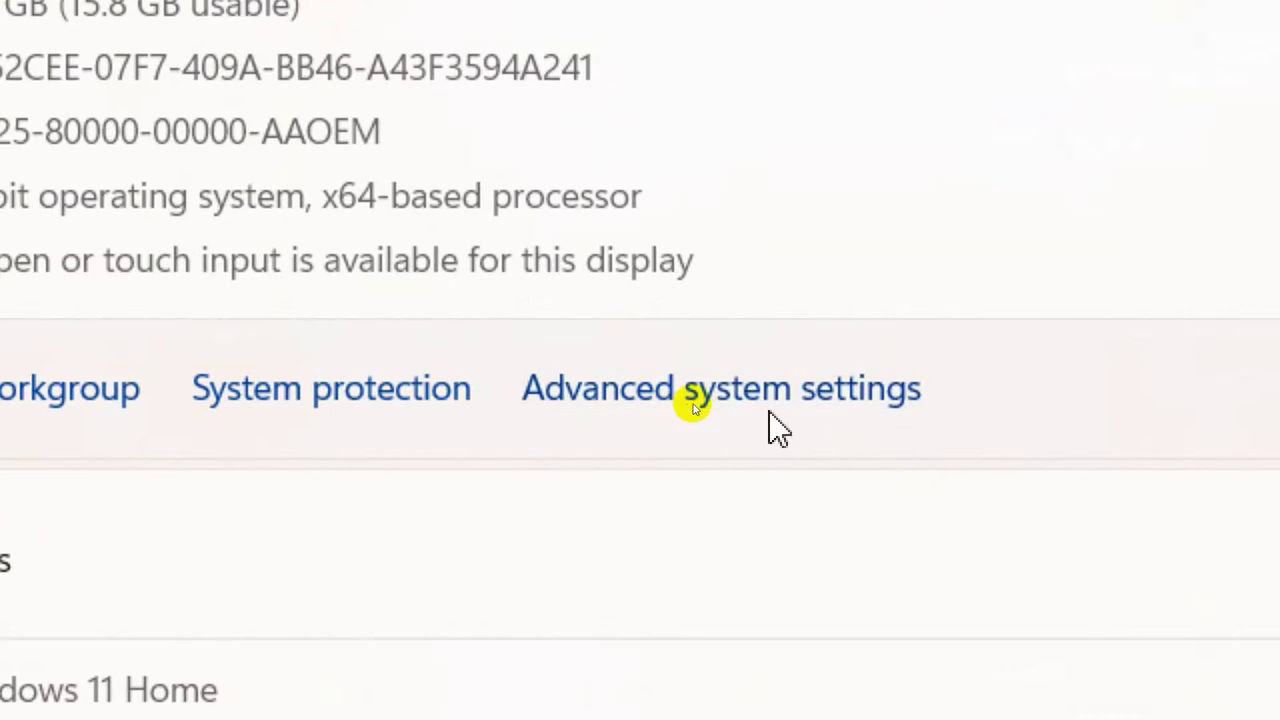
Step: Open Environment Variables via Advanced system settings in System Properties
left_click(862, 396)
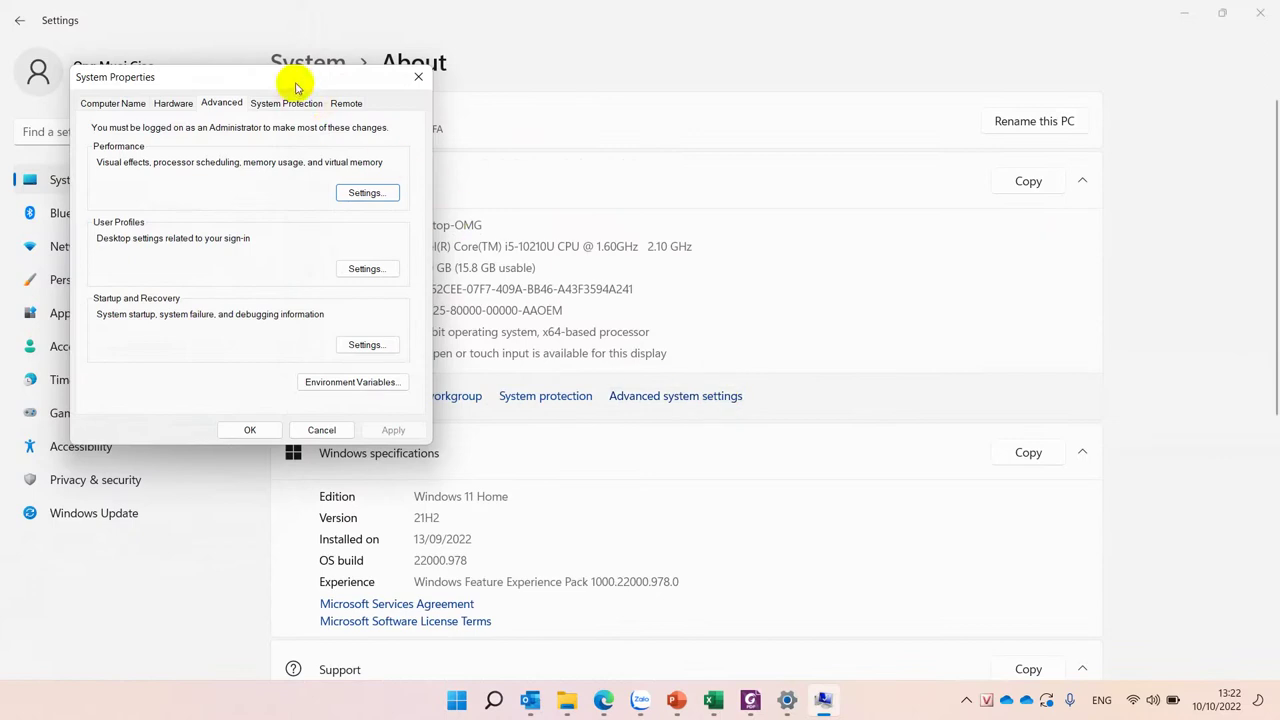
left_click_drag(294, 86, 645, 140)
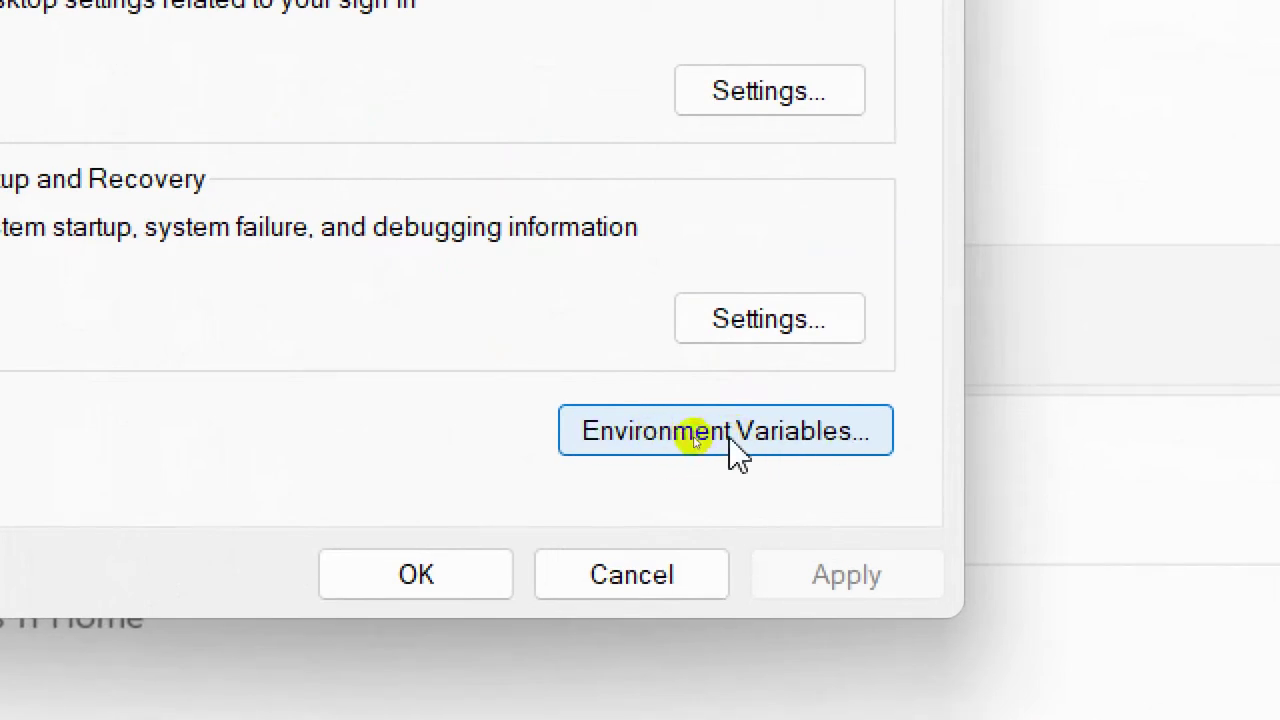
left_click(643, 447)
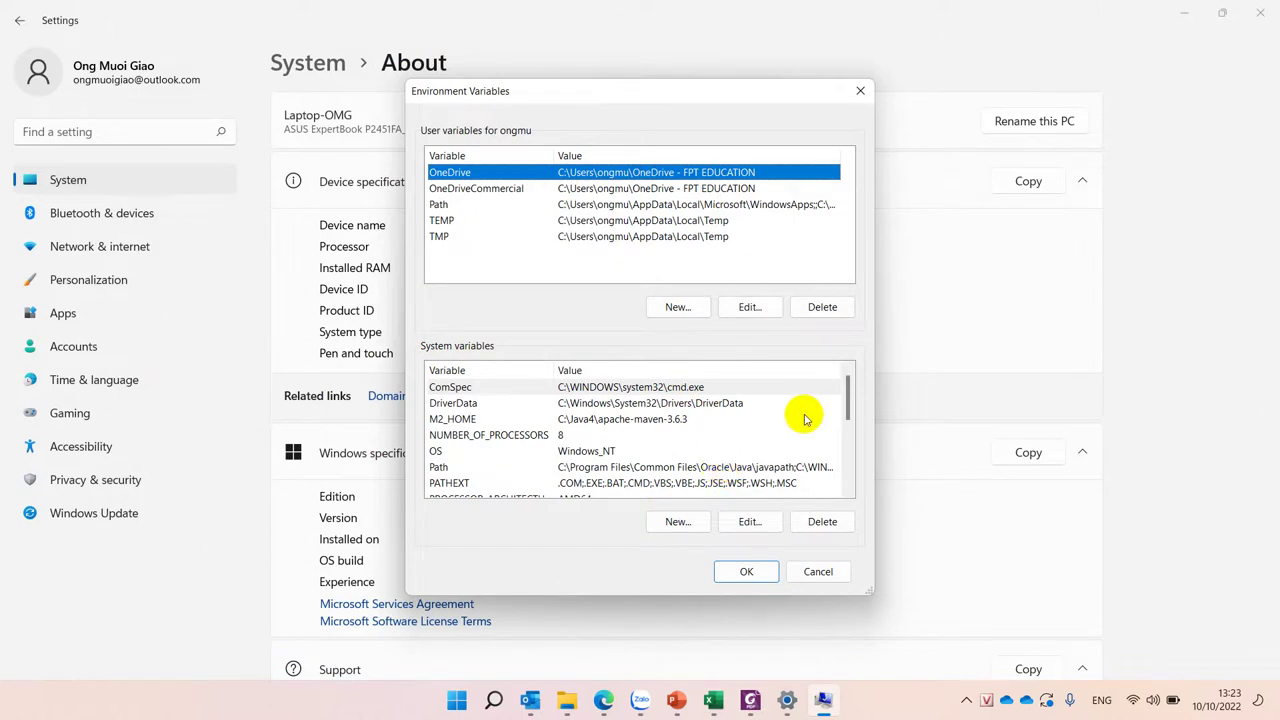
Step: Select the Path system variable and open it in the Edit environment variable dialog
scroll(805, 418, "down", 4)
scroll(805, 418, "up", 4)
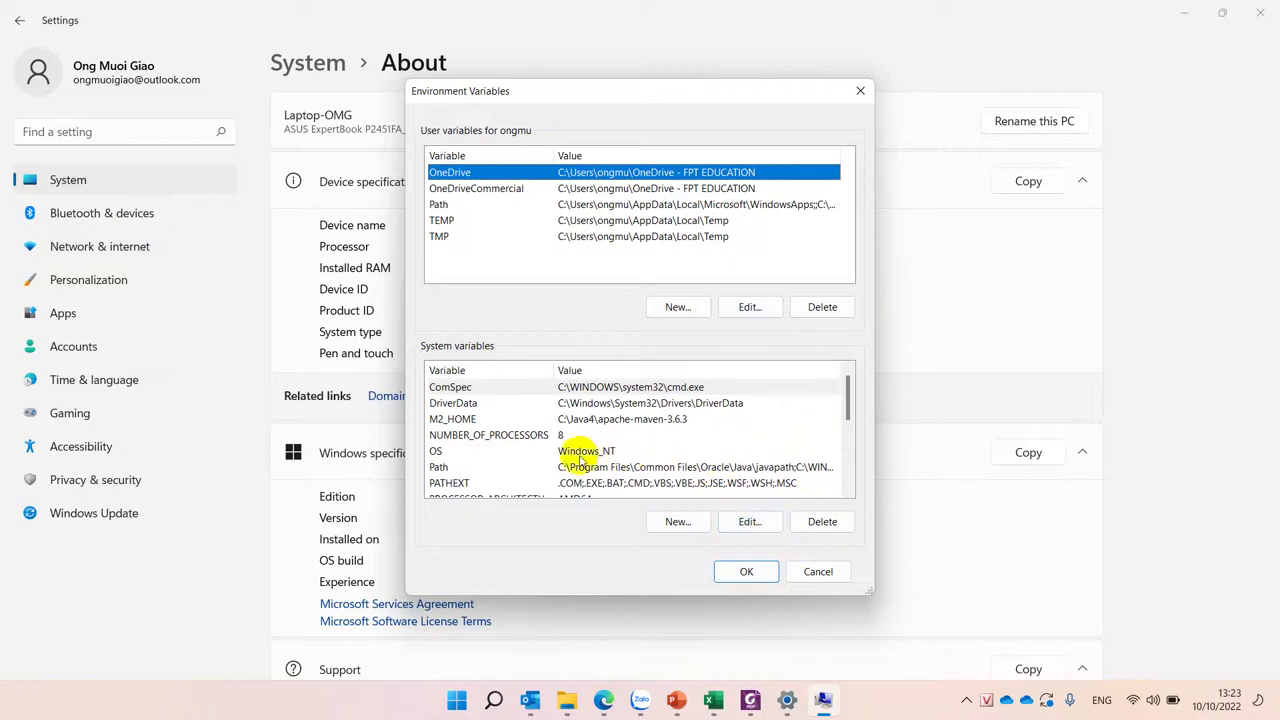
left_click(447, 469)
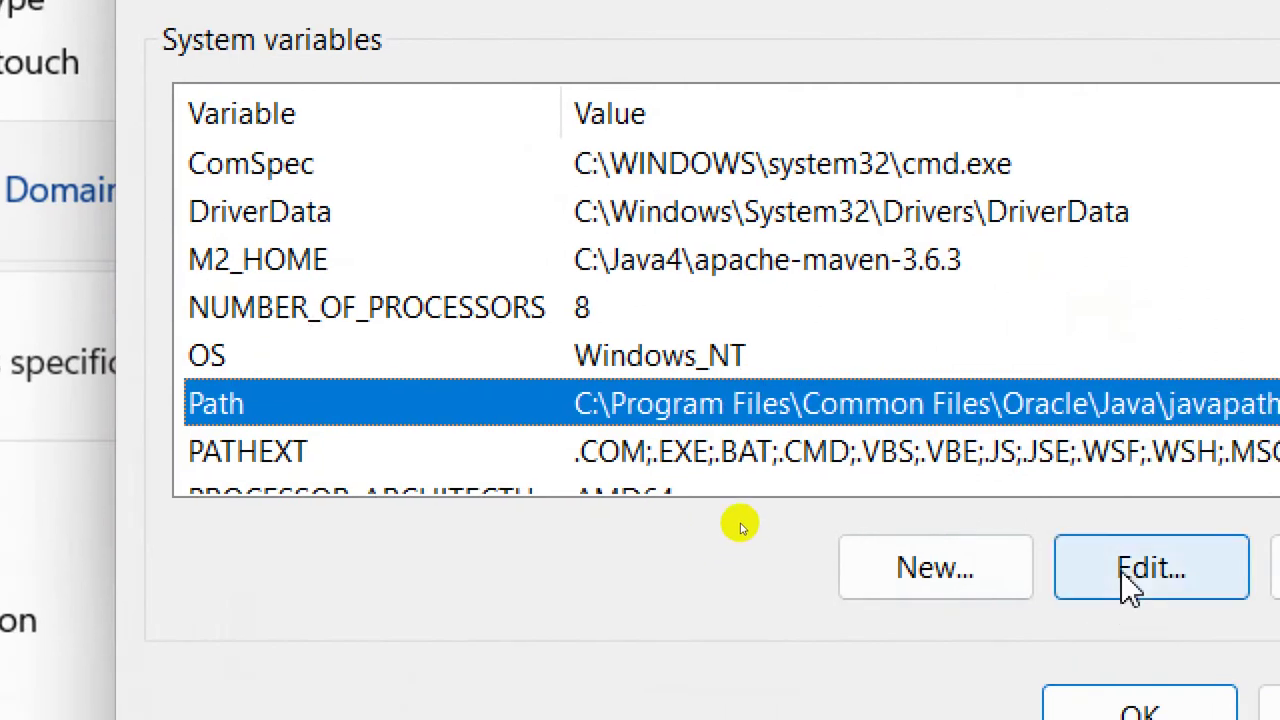
left_click(1130, 588)
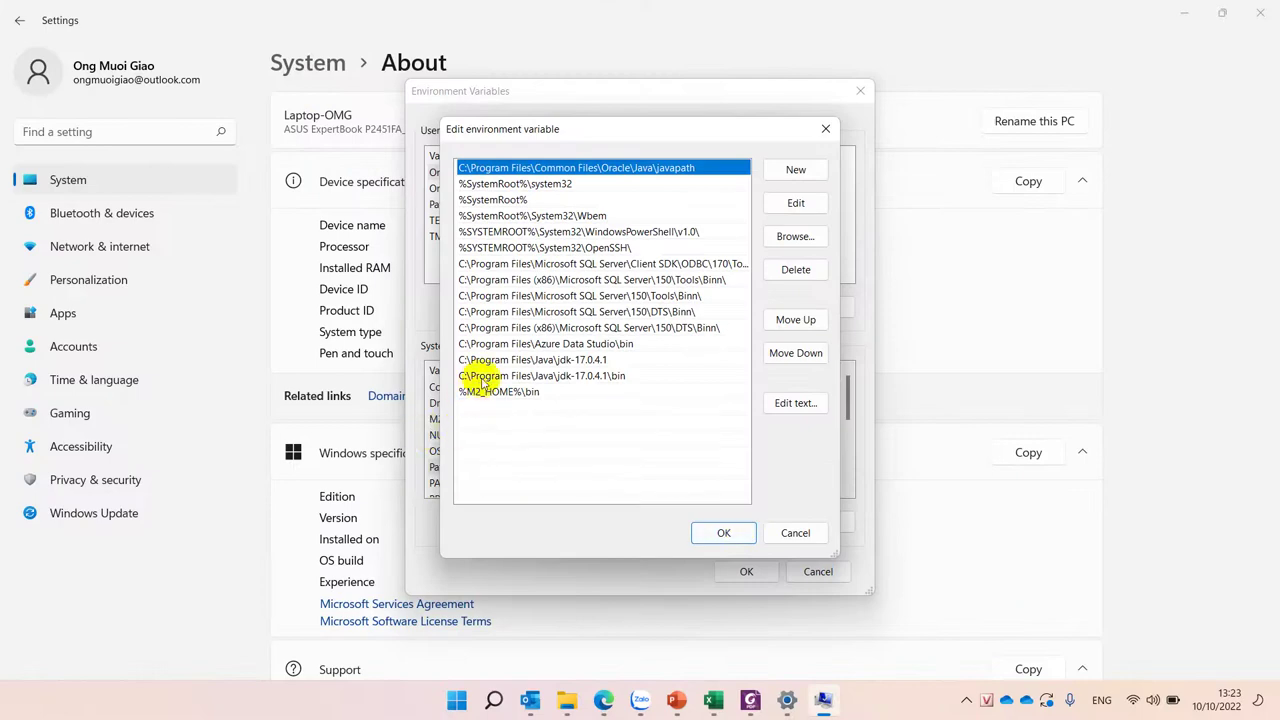
Step: Inspect the jdk-17.0.4.1 and jdk-17.0.4.1\bin entries, then add a blank Path entry
left_click(497, 362)
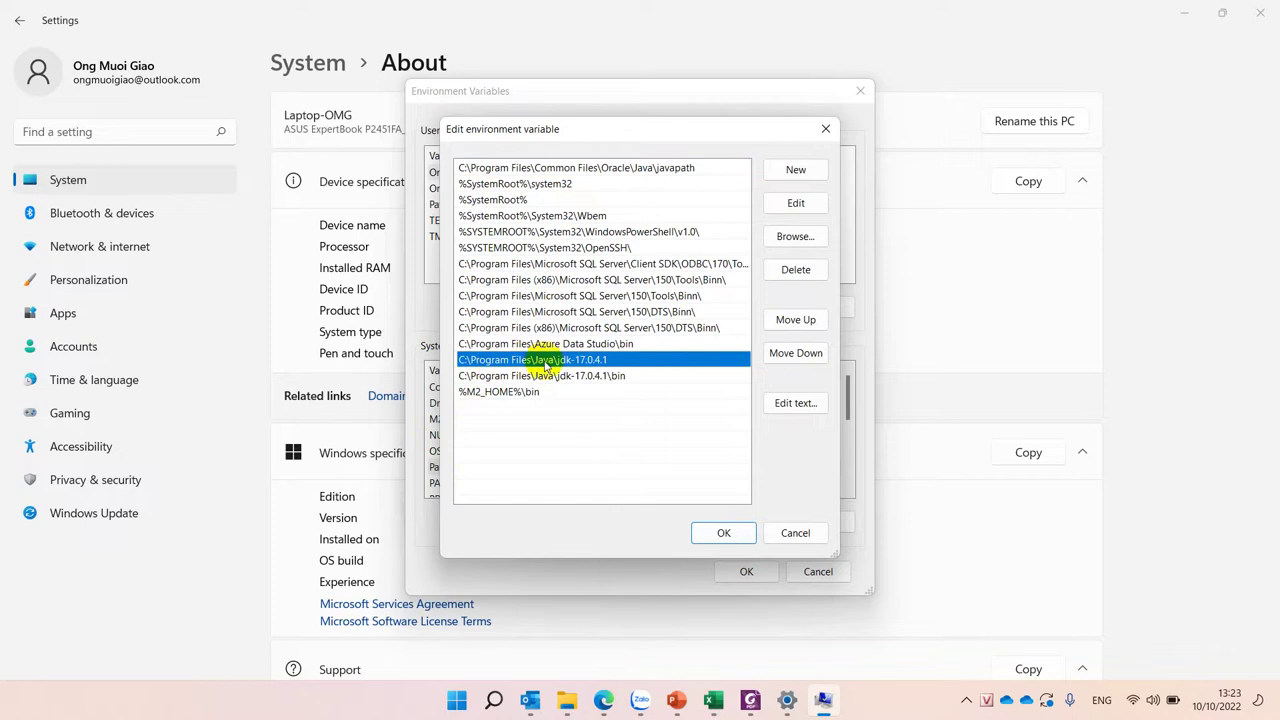
left_click(598, 377)
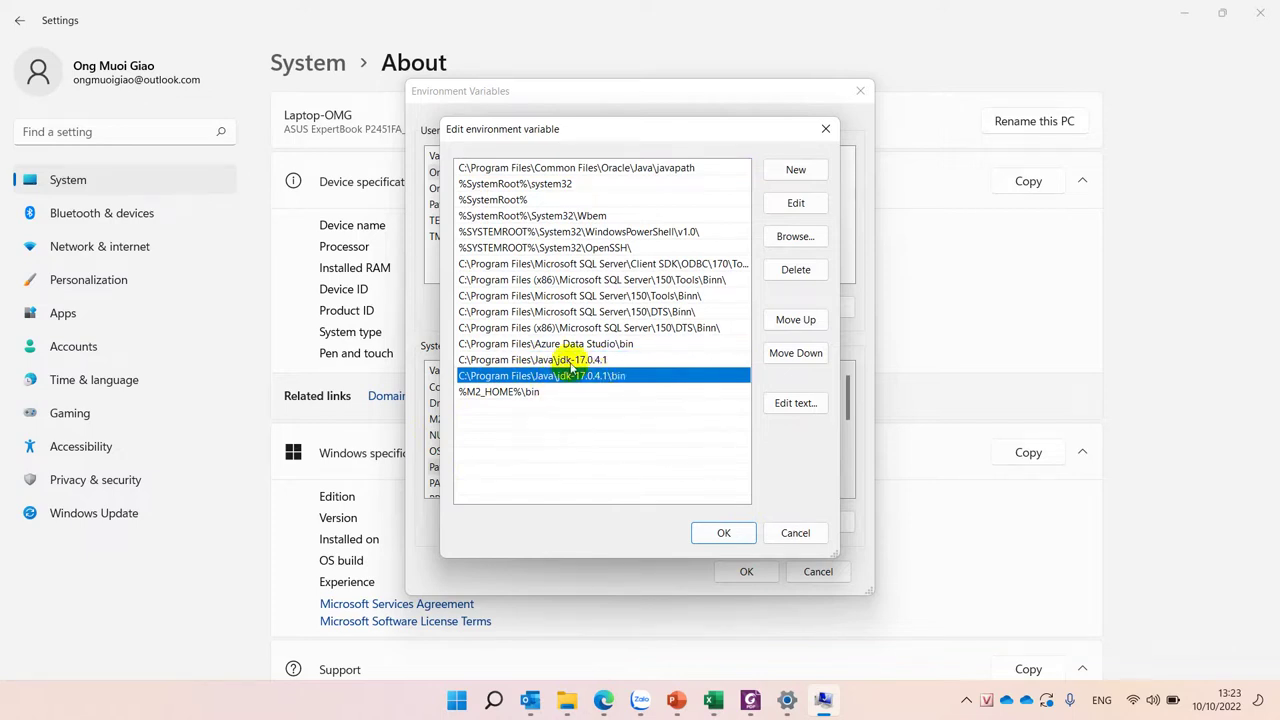
left_click(573, 360)
left_click(791, 170)
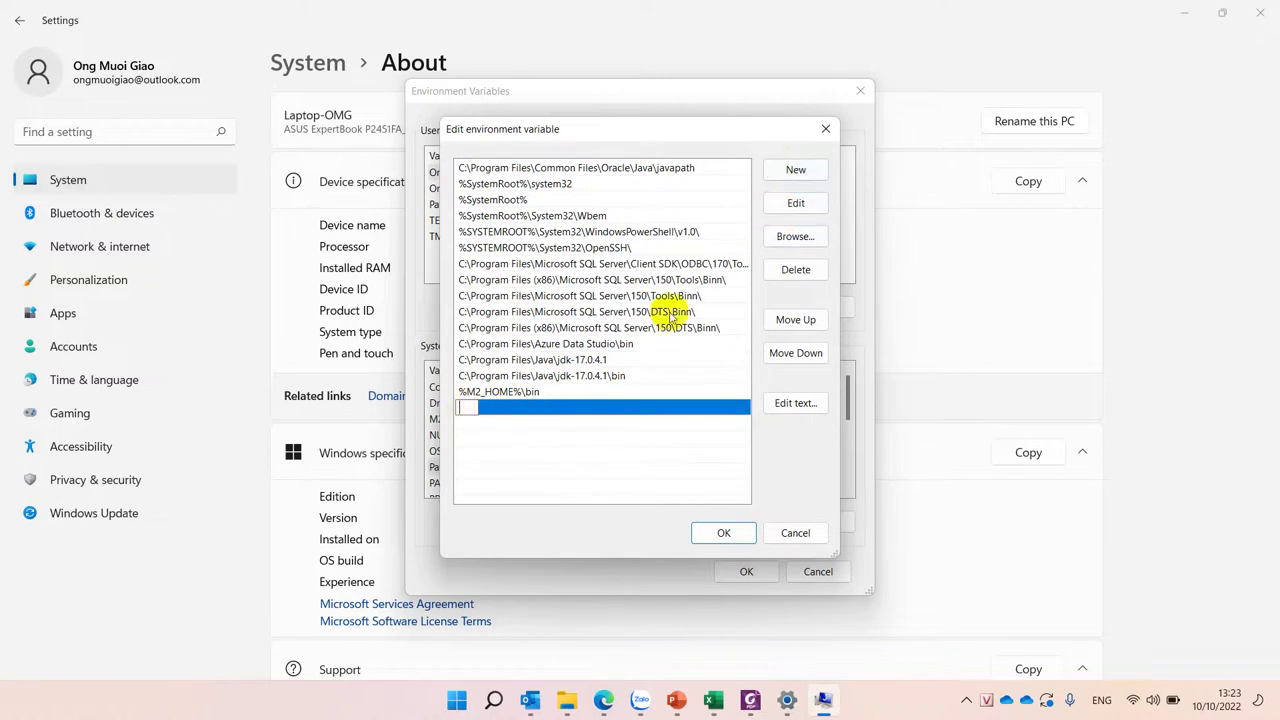
Step: Browse to C:\Program Files\Java\jdk-17.0.4.1, then cancel without adding it to Path
left_click(791, 240)
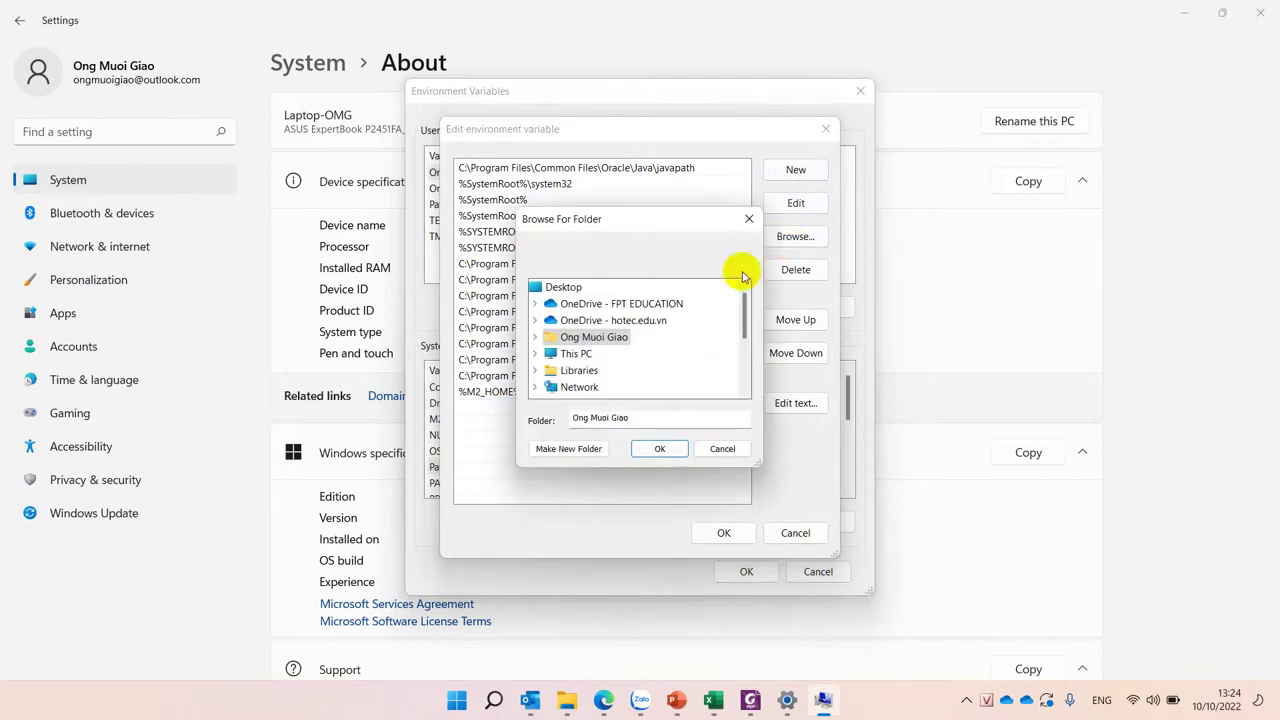
left_click(574, 355)
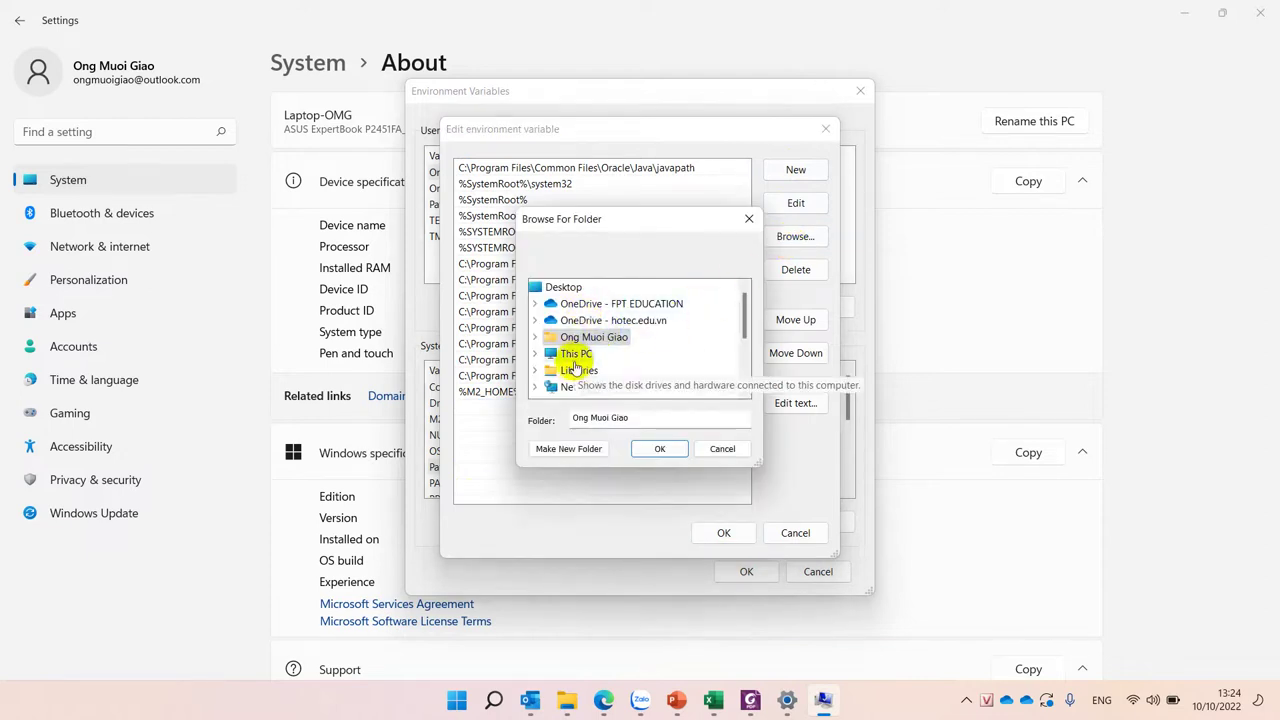
double_click(574, 356)
scroll(608, 334, "down", 3)
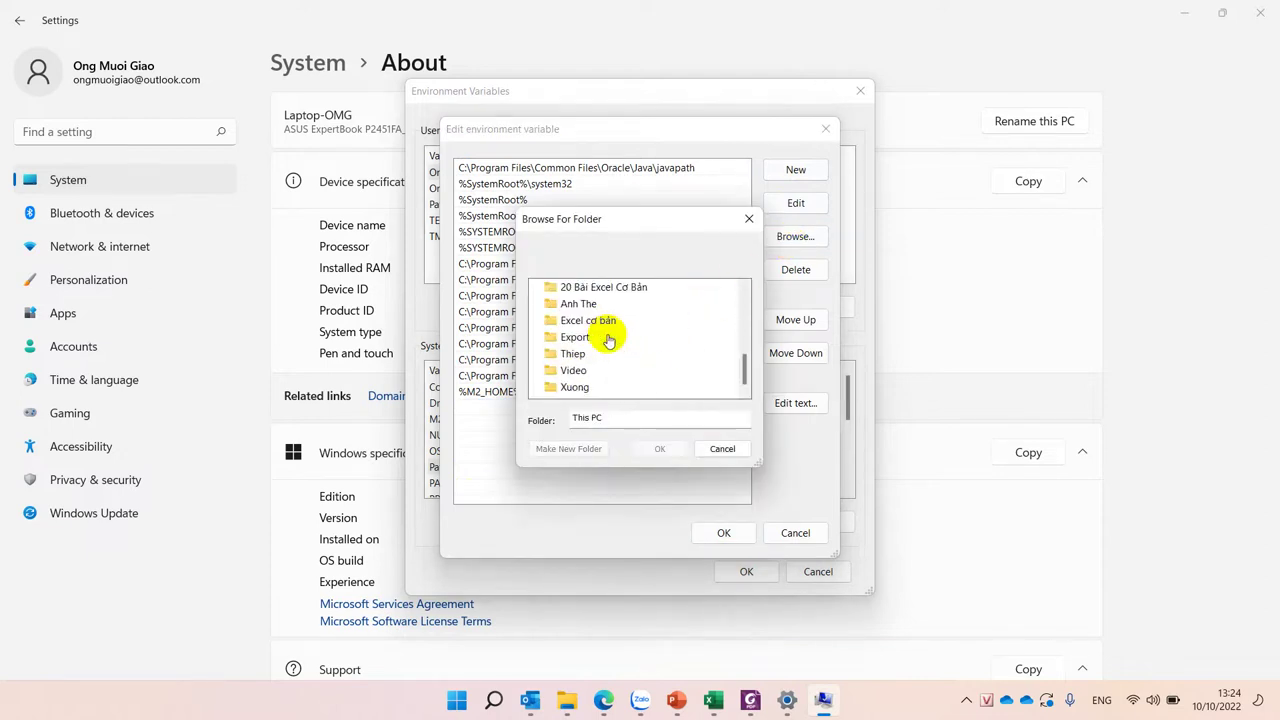
scroll(608, 338, "up", 2)
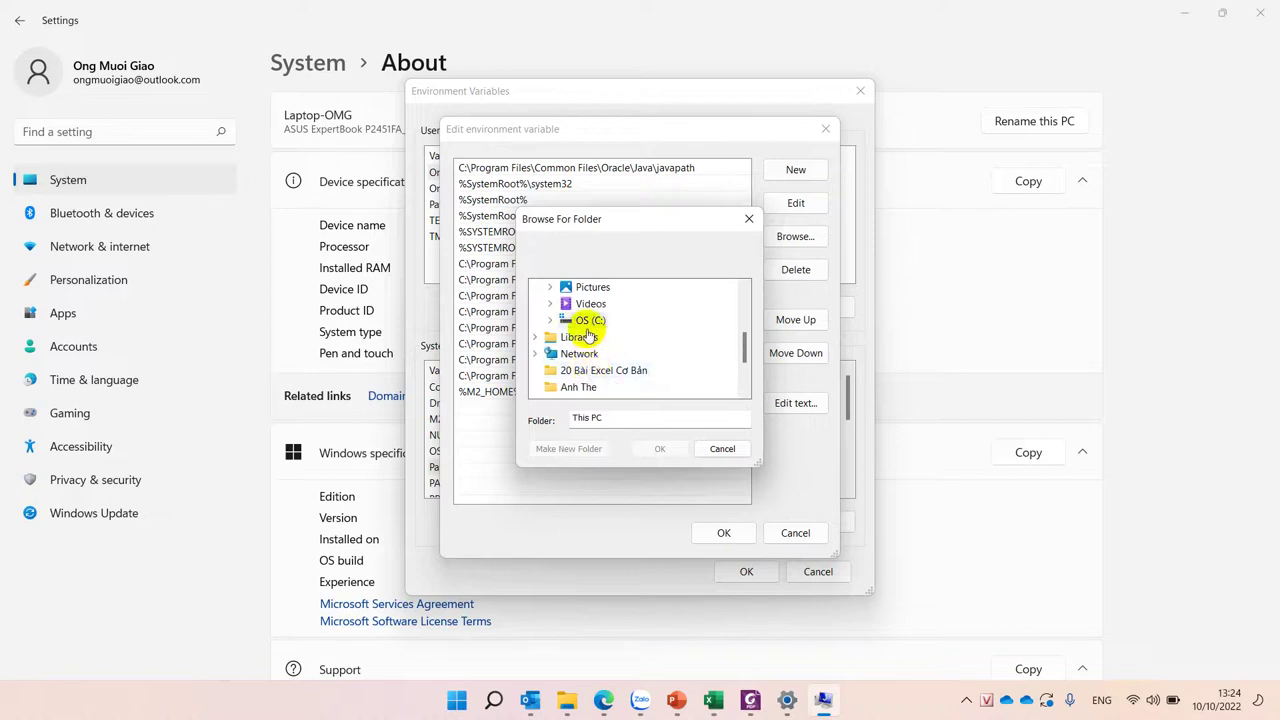
double_click(588, 320)
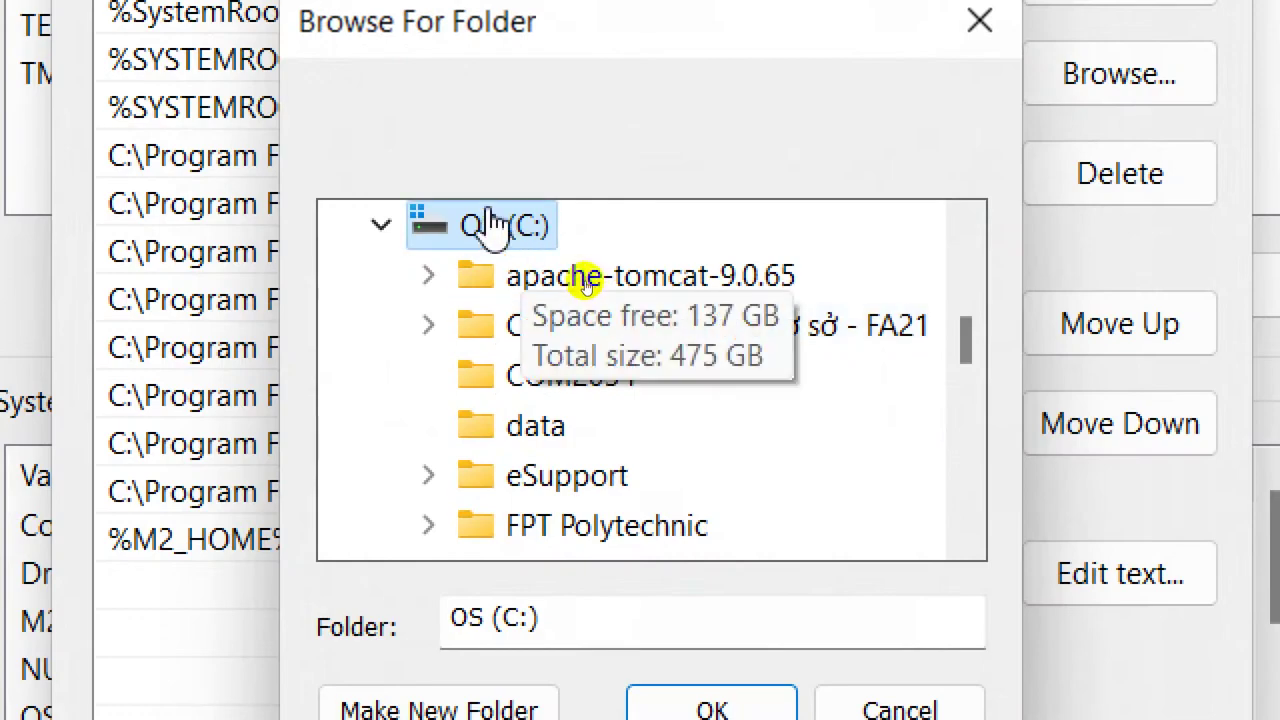
scroll(608, 482, "down", 2)
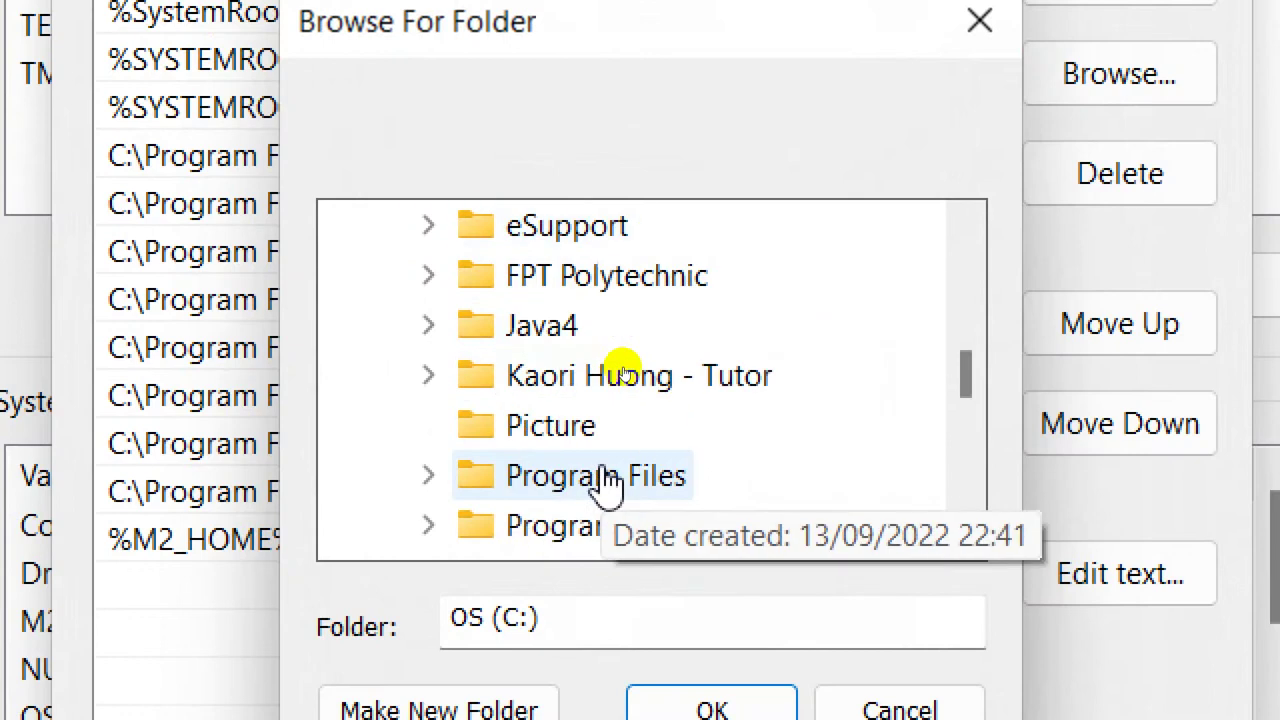
double_click(608, 482)
scroll(580, 476, "down", 2)
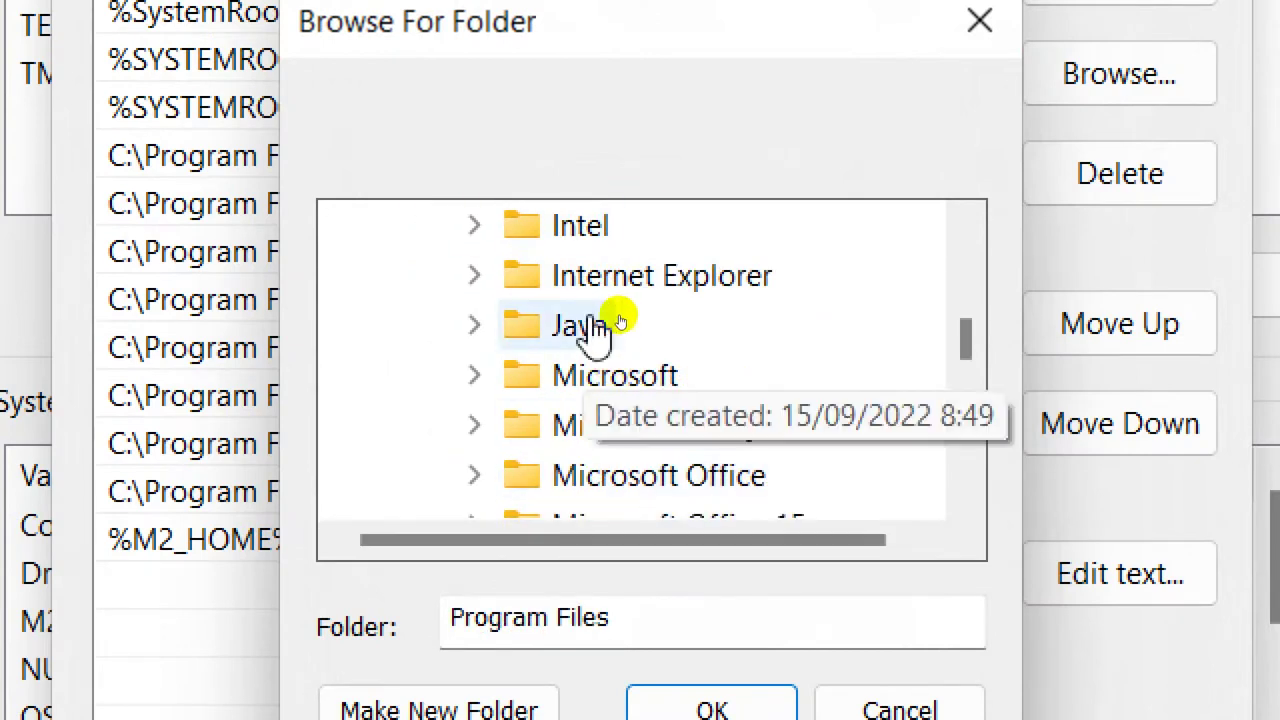
double_click(582, 328)
scroll(743, 400, "down", 2)
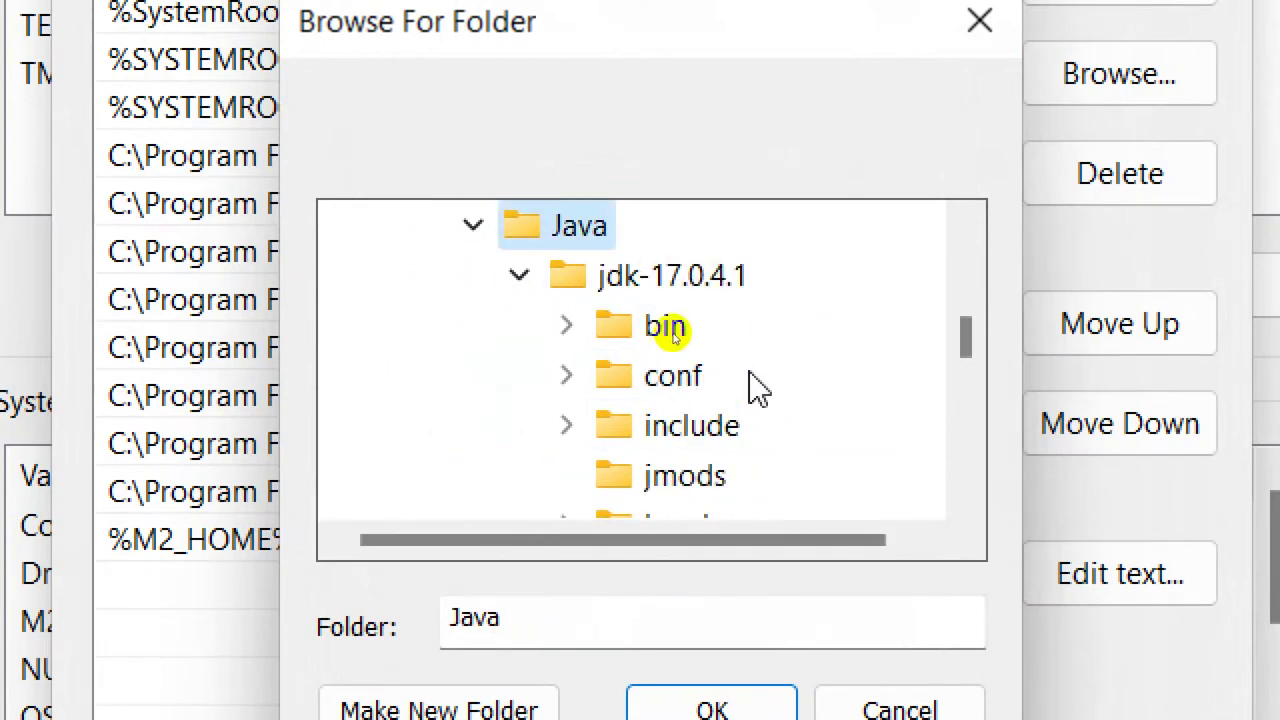
left_click(730, 314)
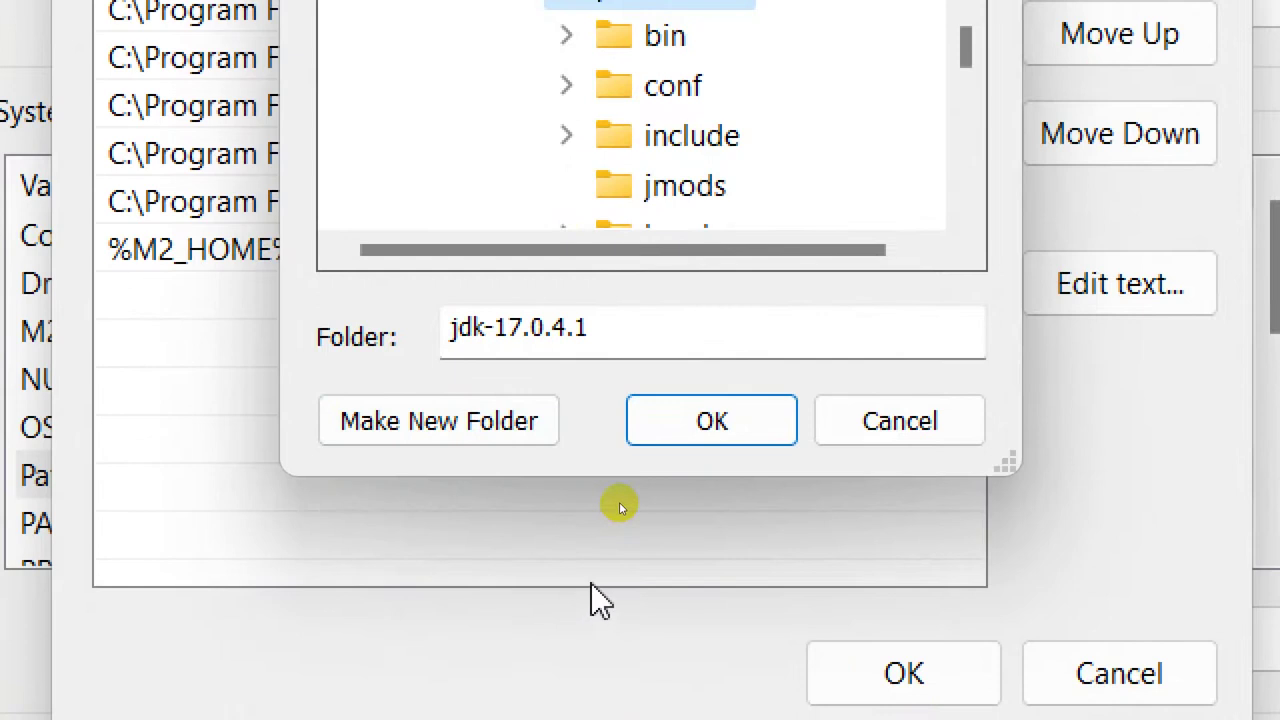
left_click(898, 432)
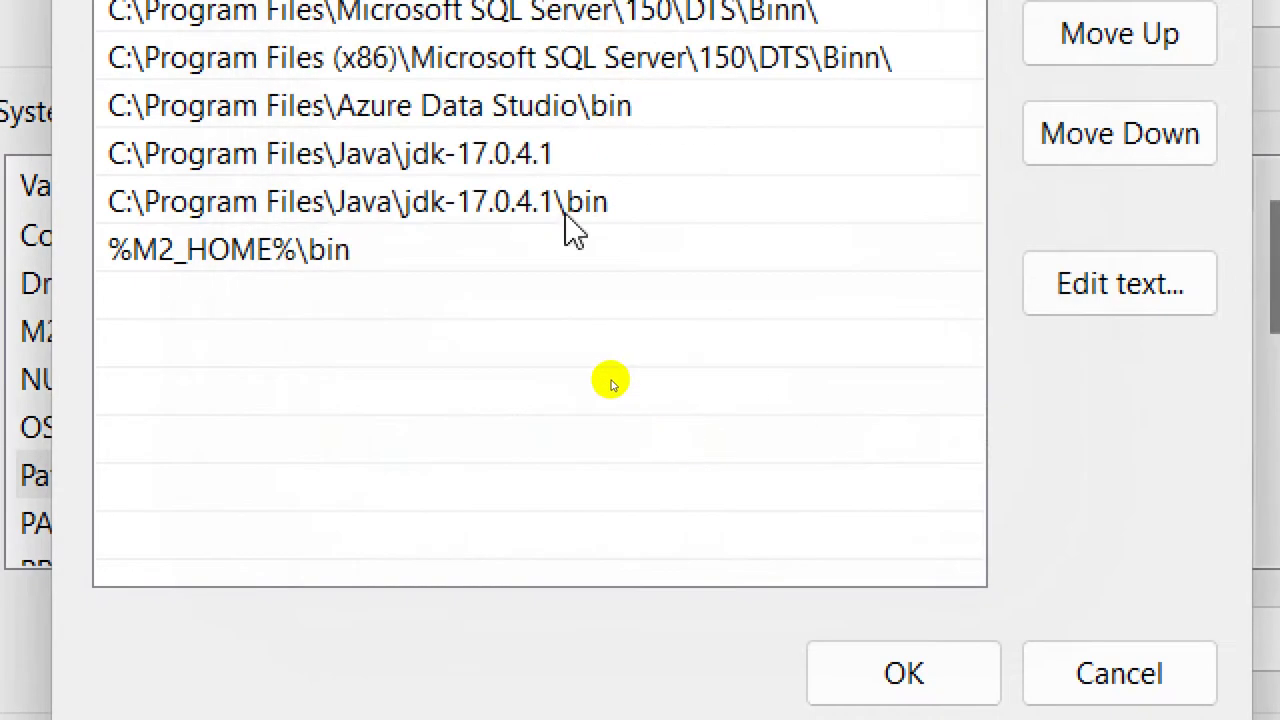
left_click(567, 215)
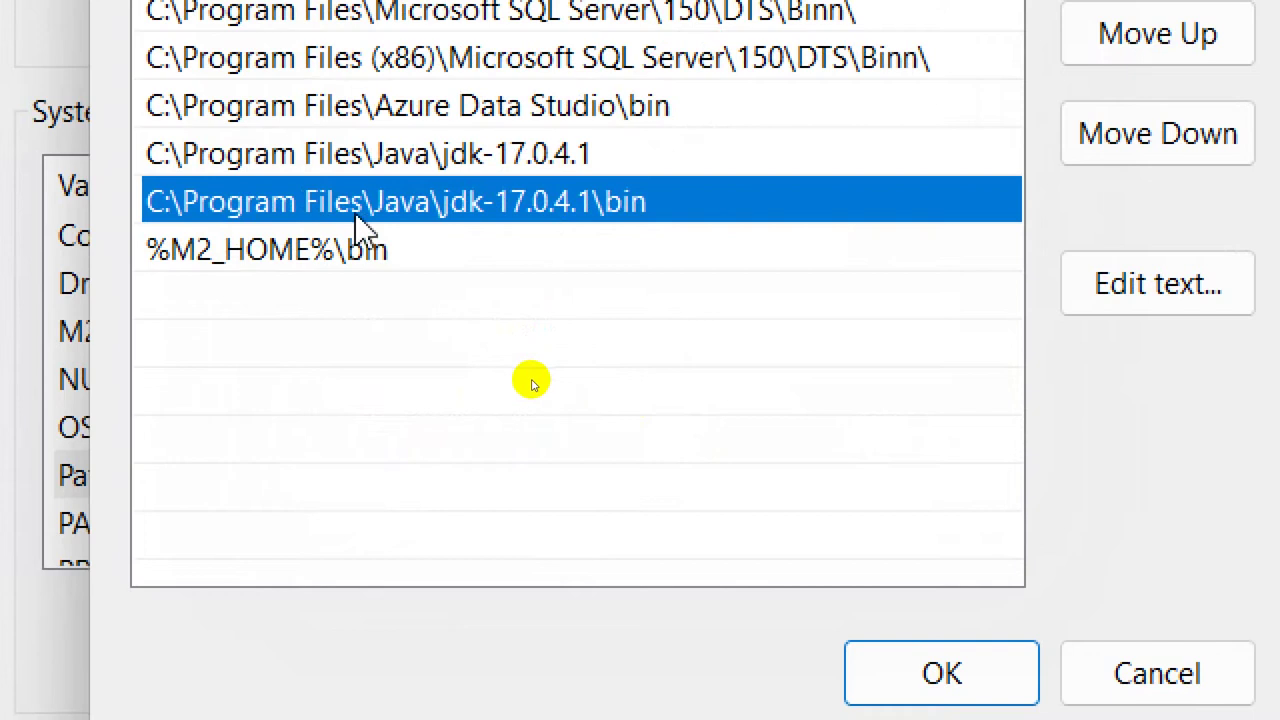
double_click(641, 203)
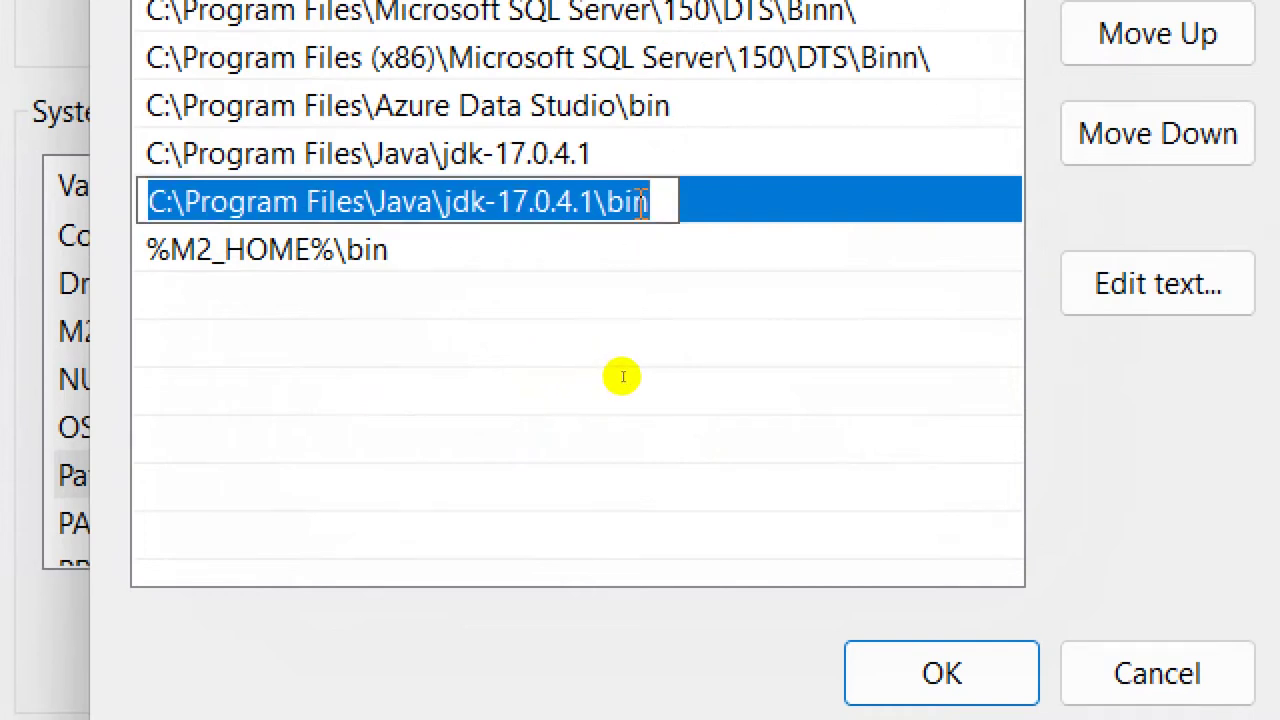
left_click(736, 192)
left_click(709, 152)
left_click(675, 200)
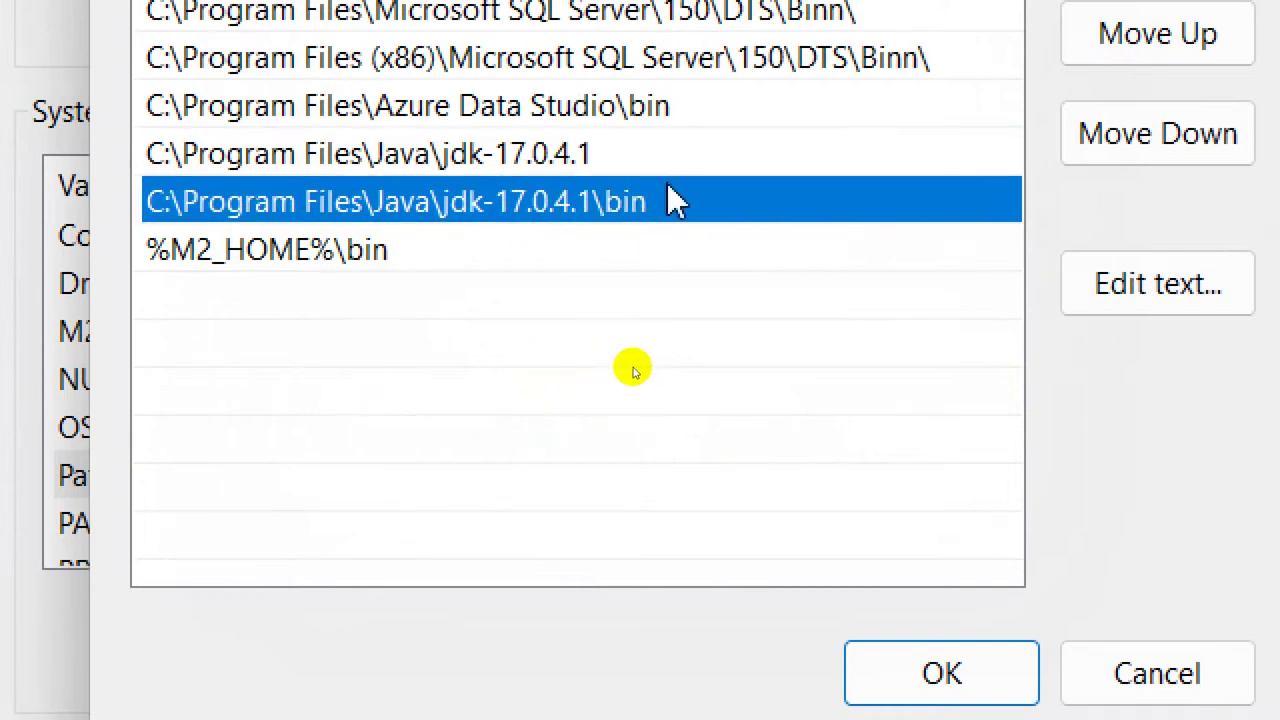
left_click(658, 172)
left_click(657, 183)
left_click(668, 152)
left_click(664, 186)
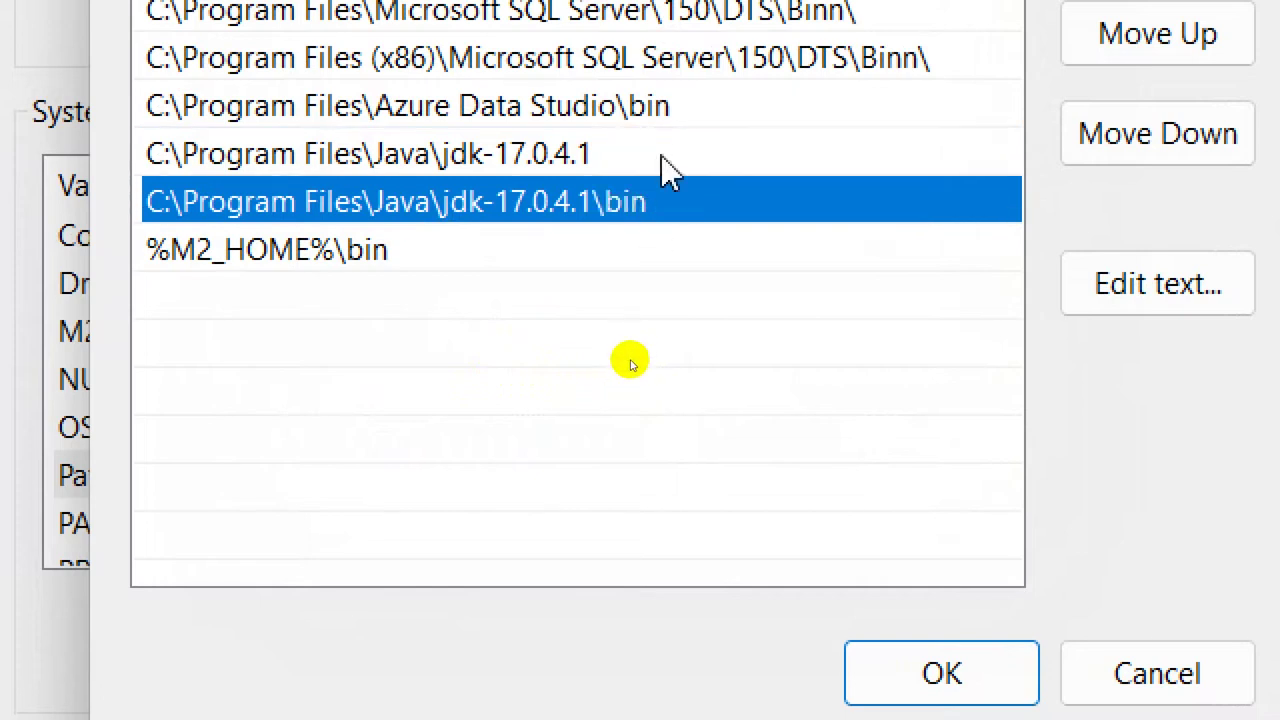
left_click(661, 157)
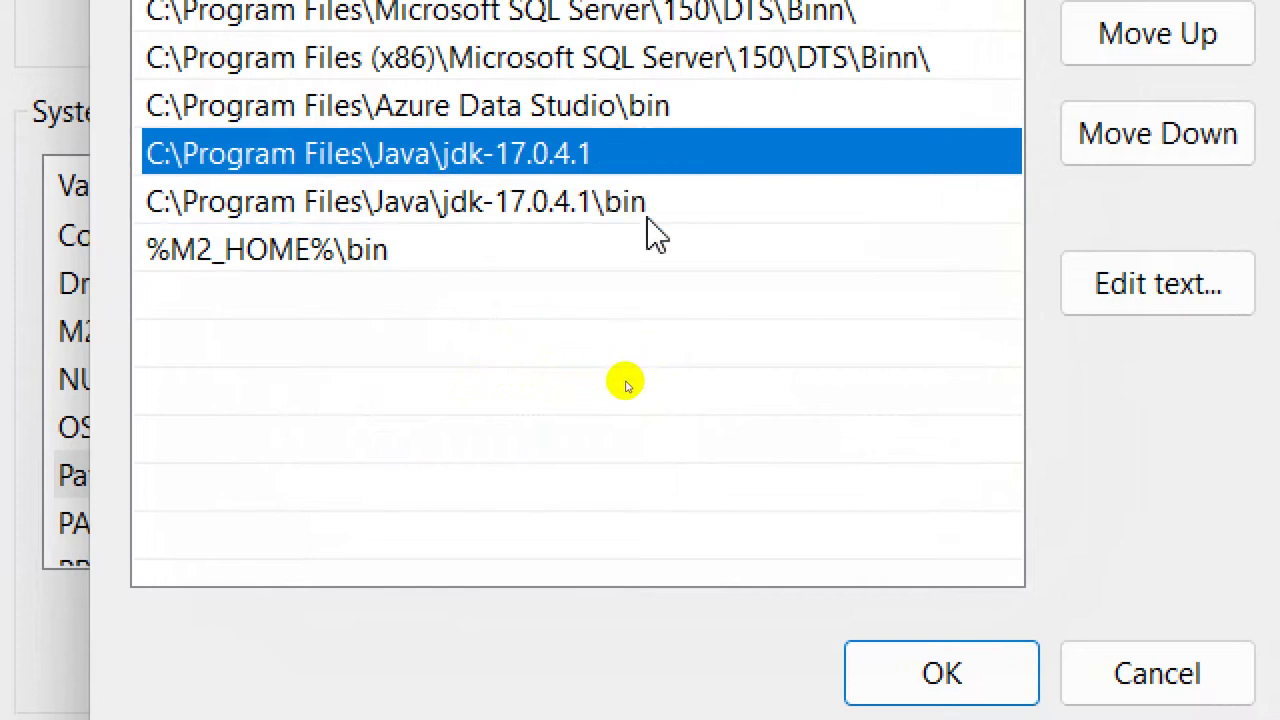
left_click(655, 205)
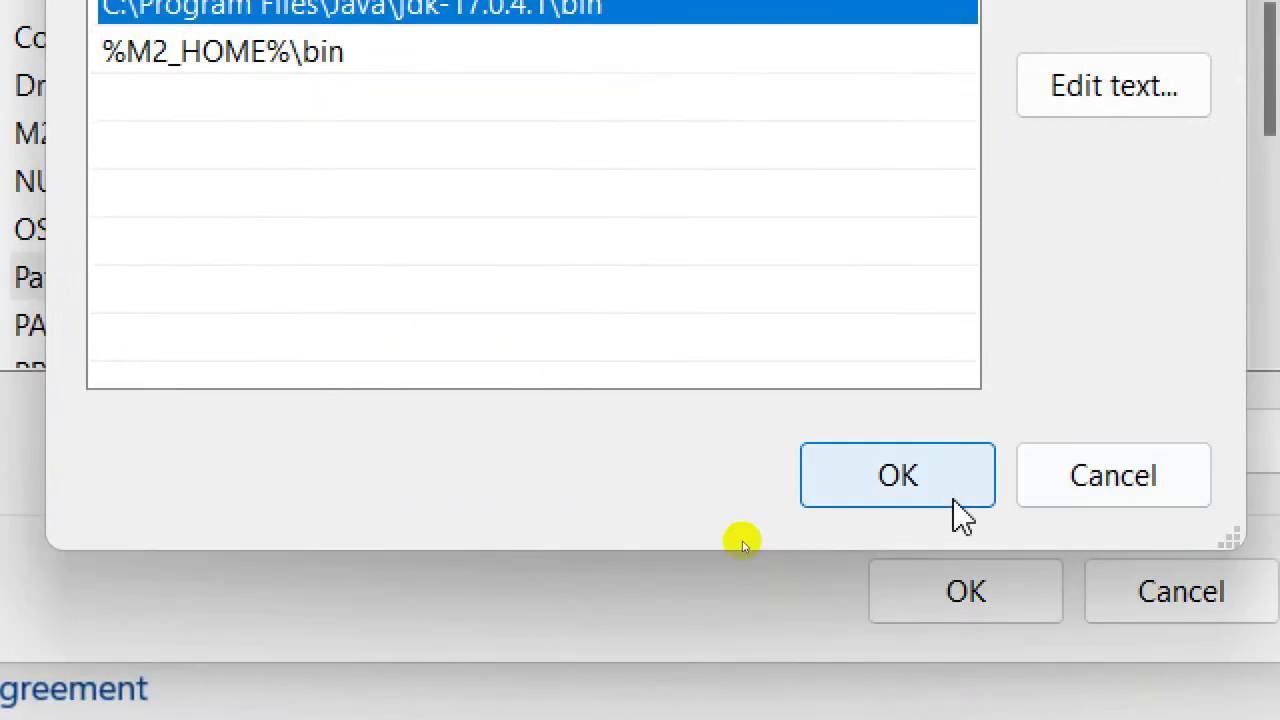
Step: Confirm the Path editor, close Environment Variables, and cancel System Properties
left_click(1030, 490)
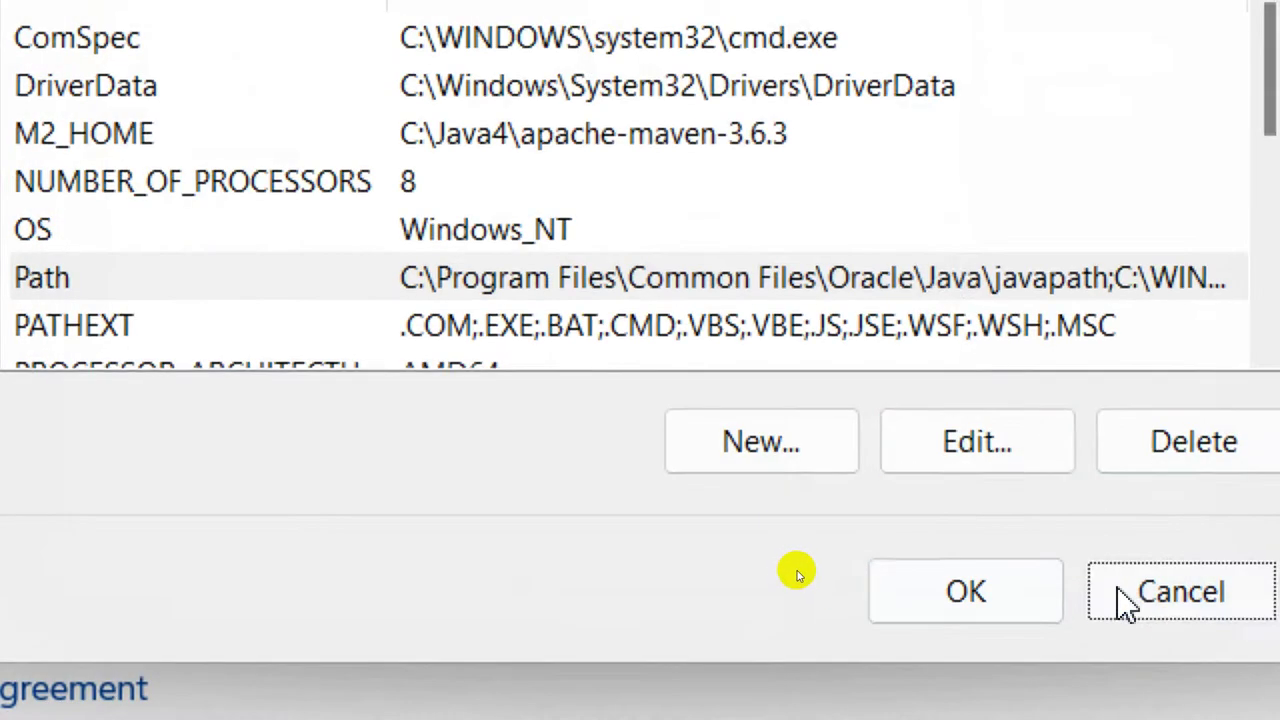
left_click(1123, 600)
left_click(712, 332)
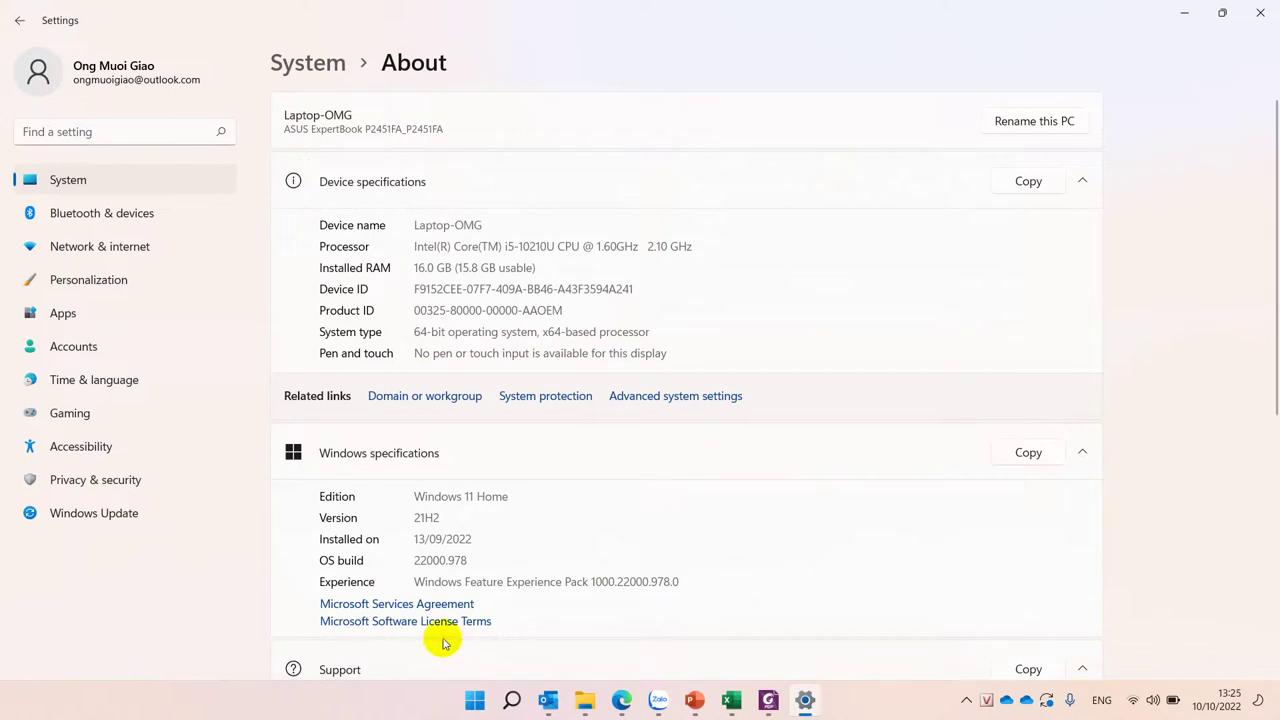
Step: Launch Command Prompt by running cmd from the Run box
key("super+r")
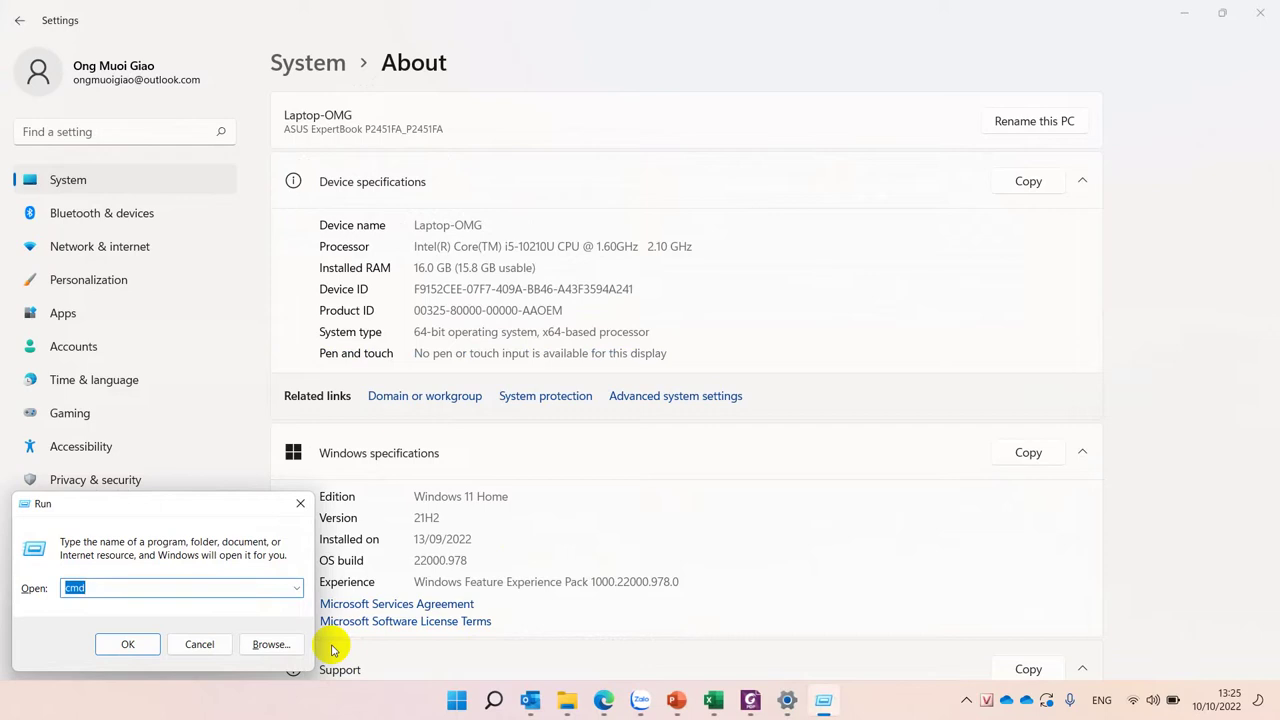
left_click(95, 588)
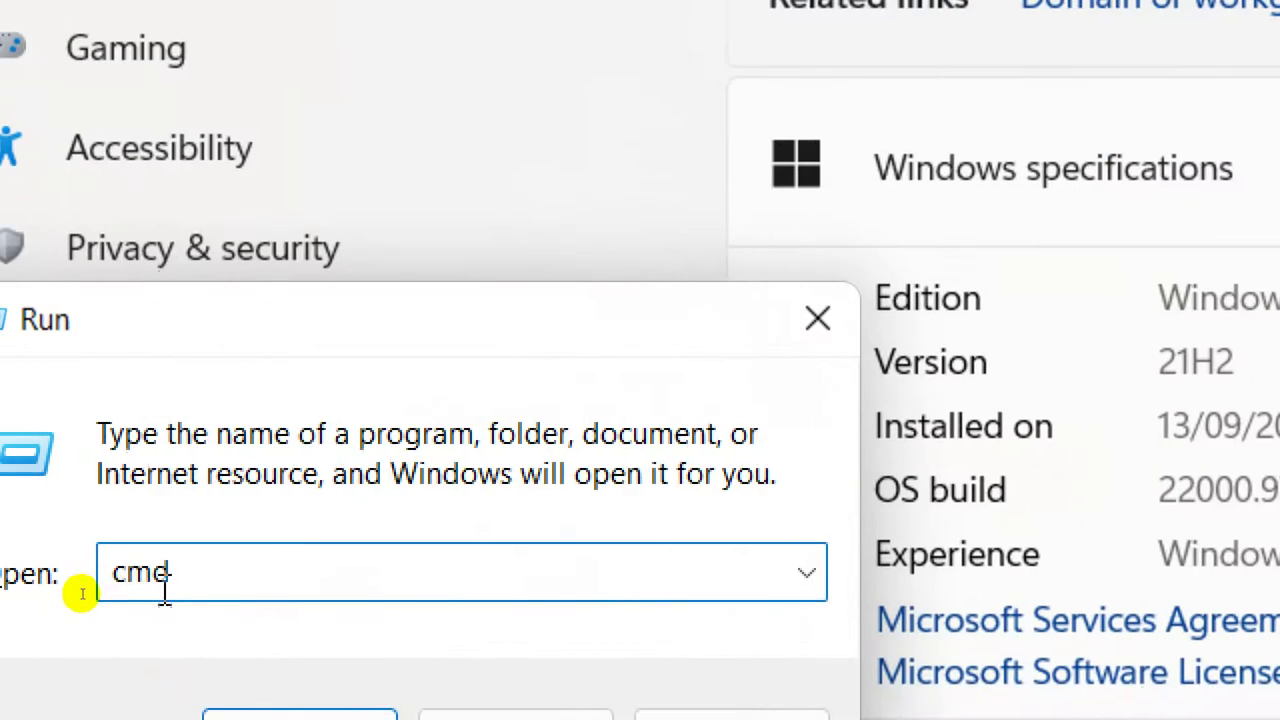
left_click_drag(84, 591, 44, 587)
left_click(431, 563)
double_click(431, 563)
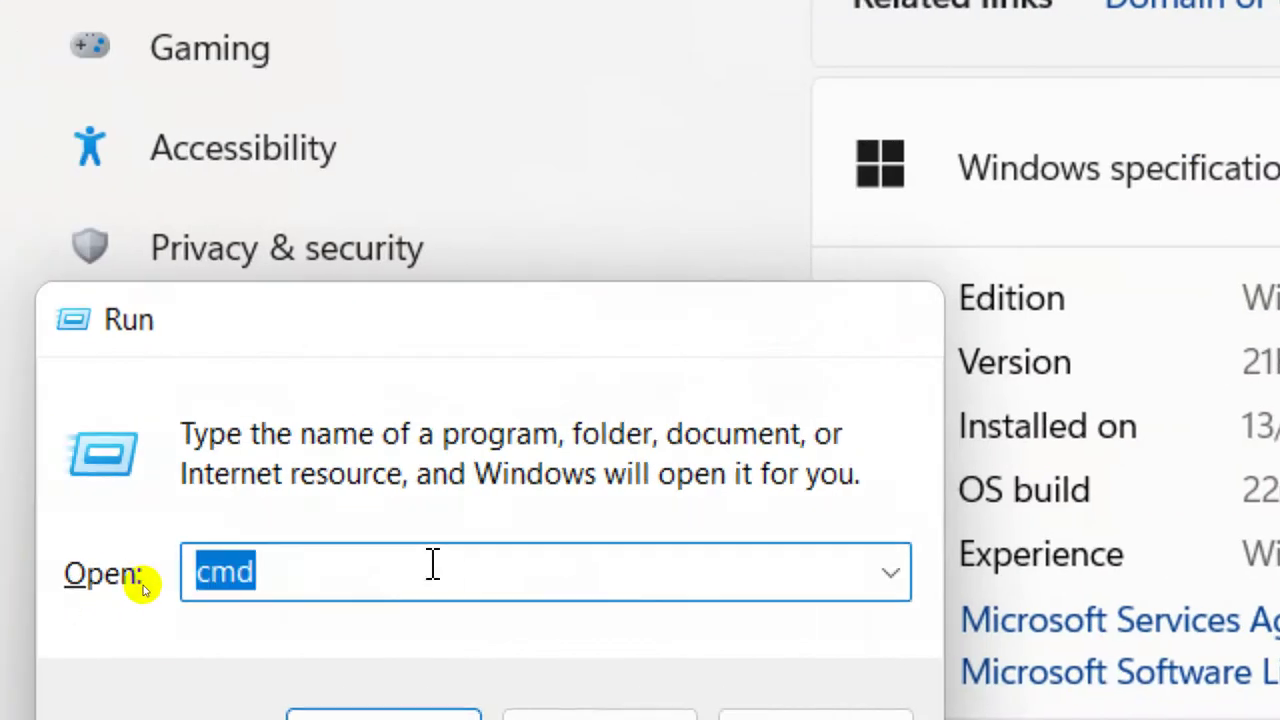
key("Return")
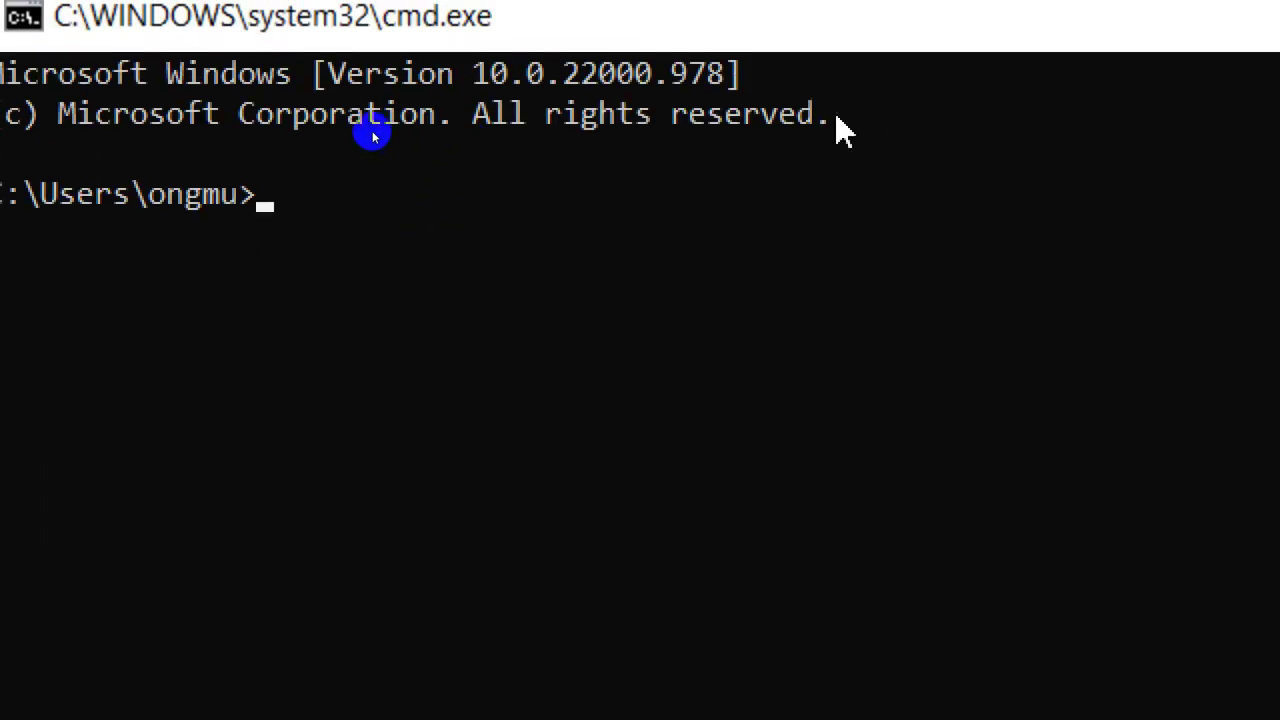
Step: Run java -version, confirm version 17.0.4.1, and close the console
type("java -vi")
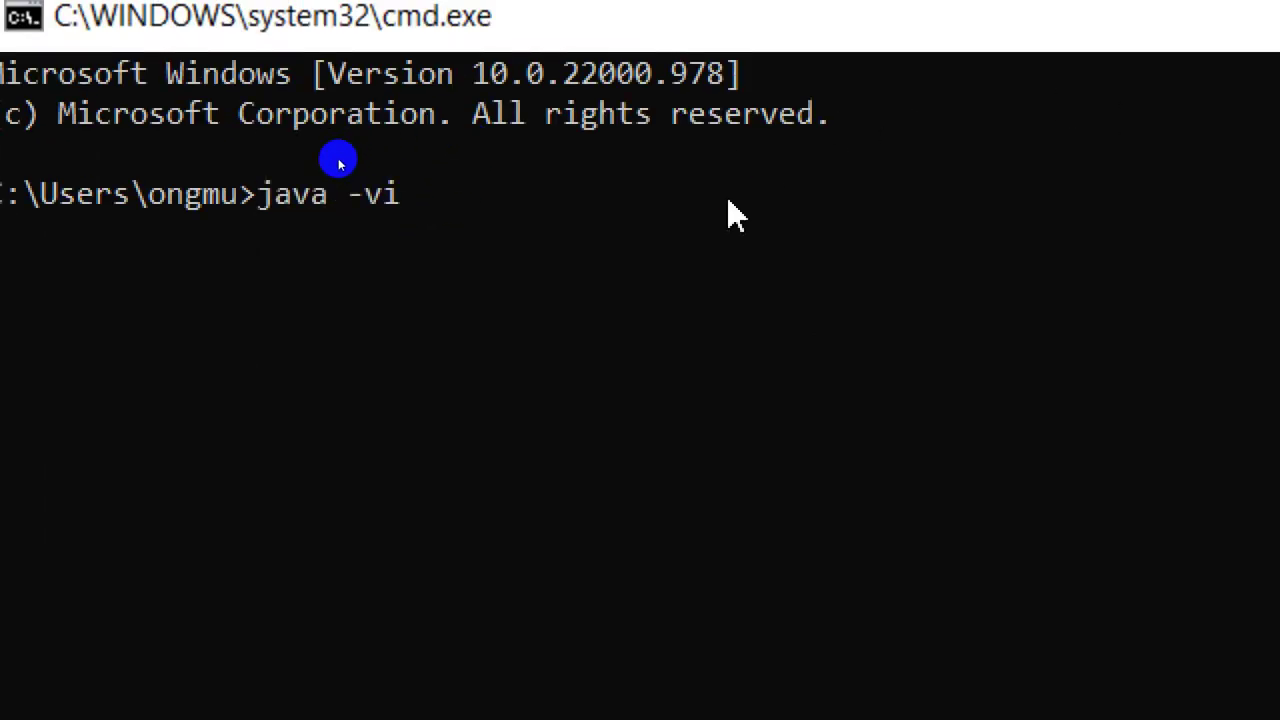
type(" -víion")
key("Return")
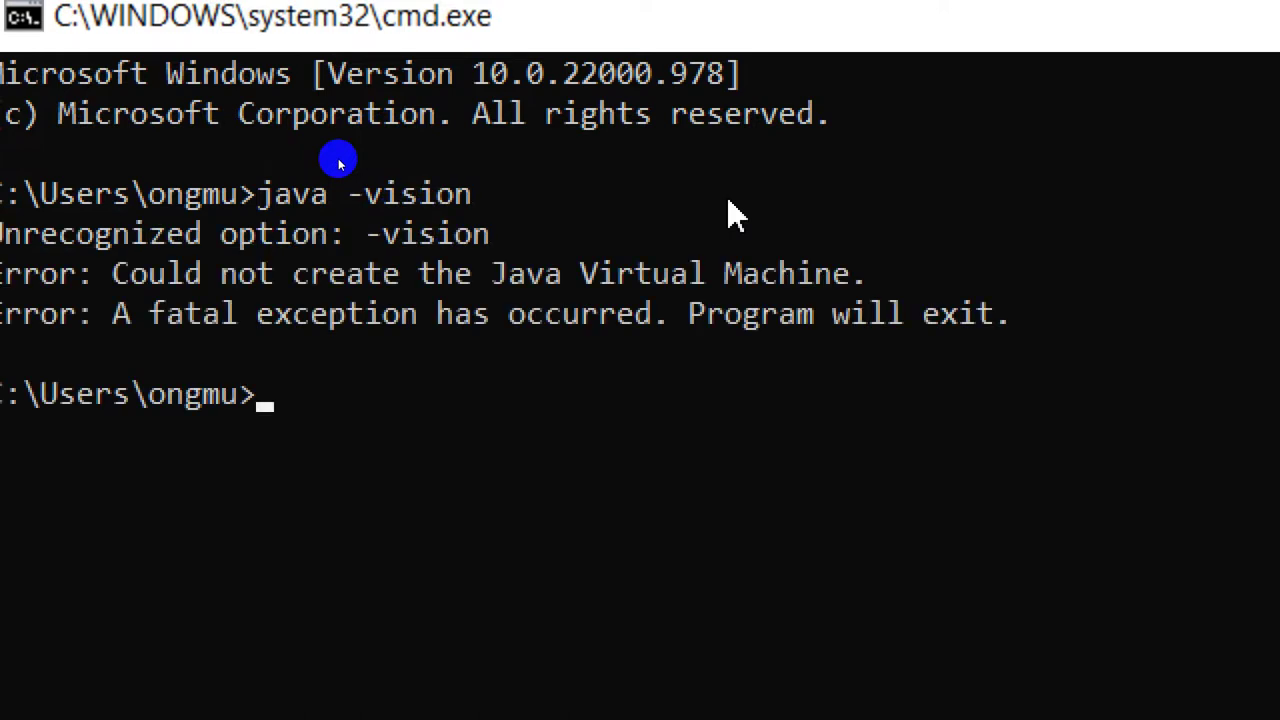
key("Up")
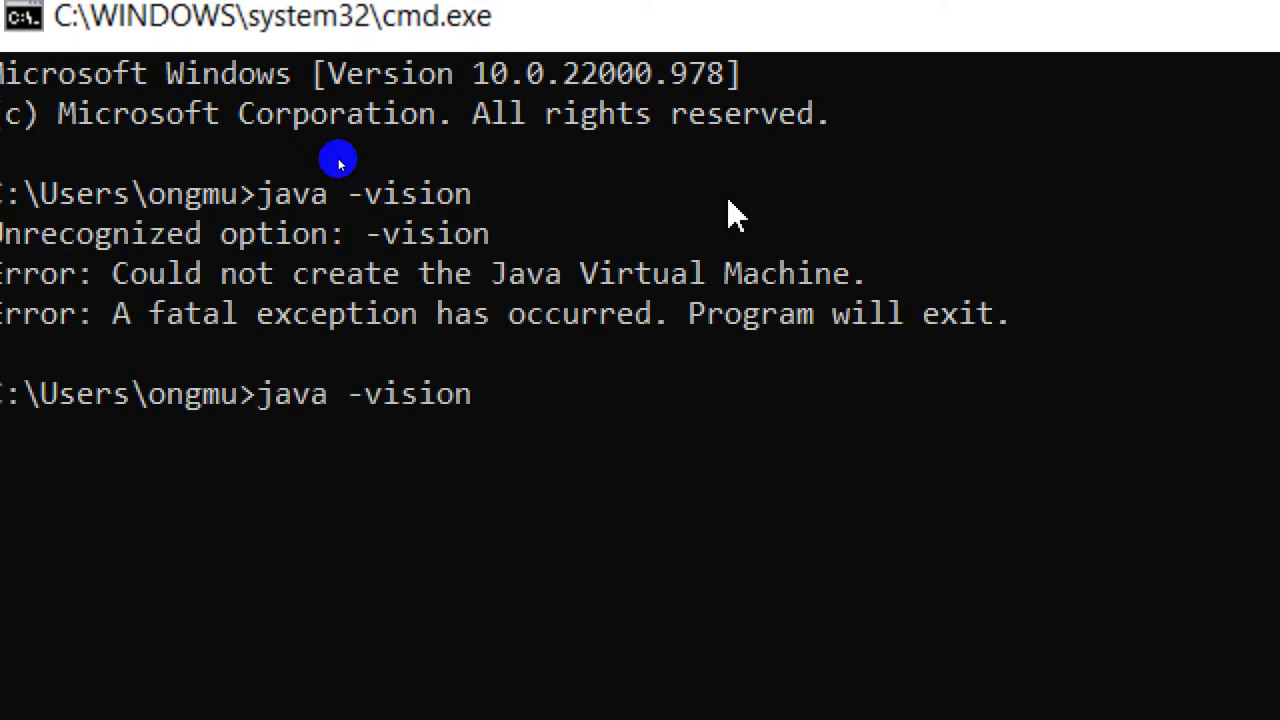
key("BackSpace")
key("BackSpace")
key("BackSpace")
key("BackSpace")
key("BackSpace")
key("BackSpace")
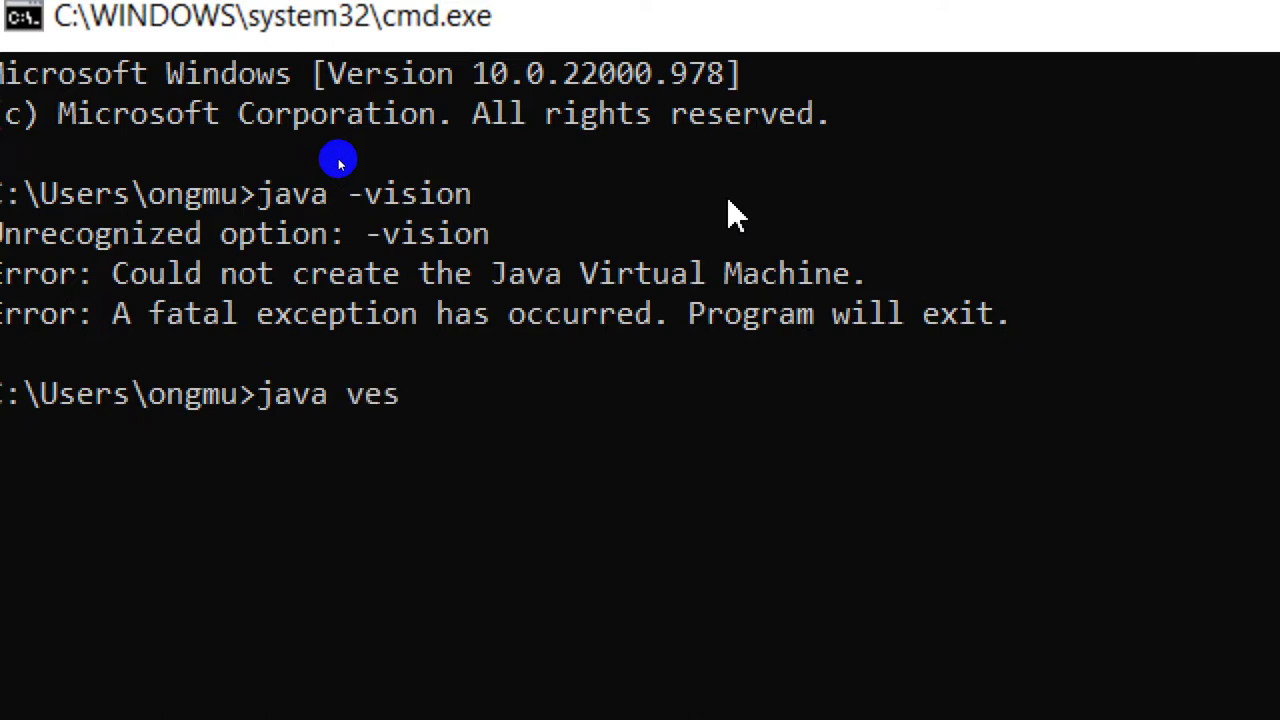
key("BackSpace")
key("BackSpace")
type("vẻ")
type("sion")
key("Return")
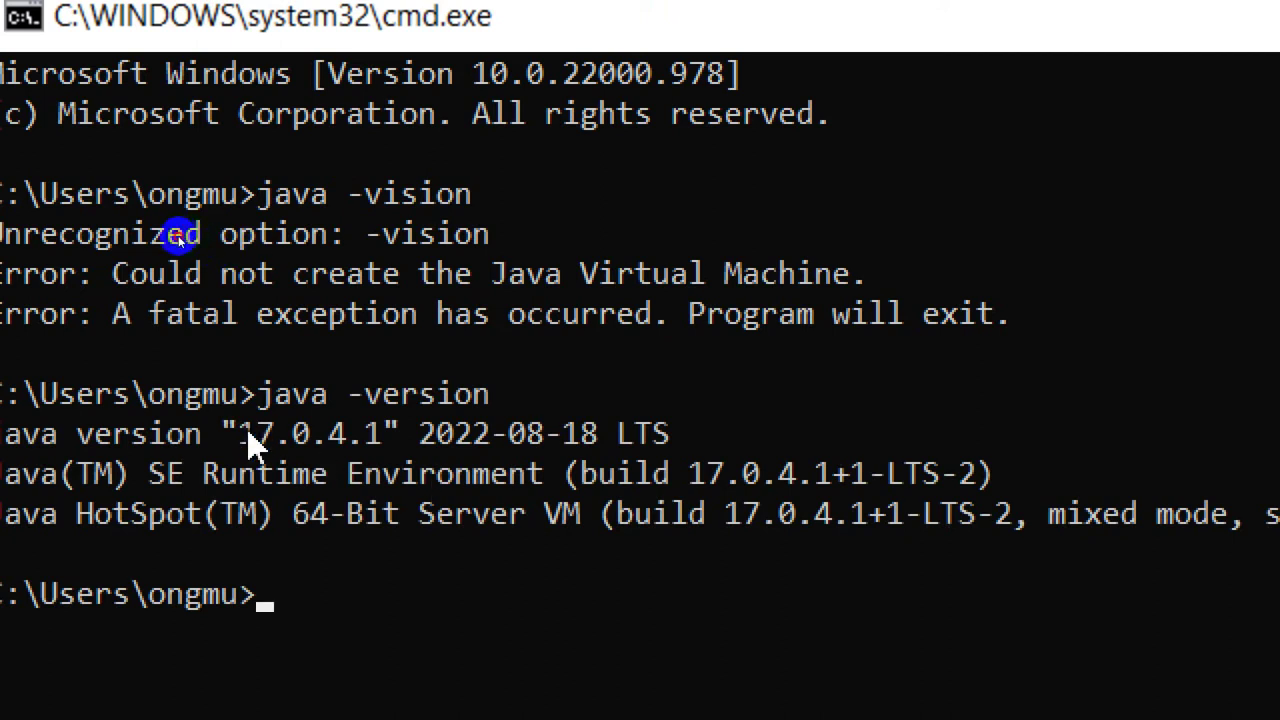
left_click_drag(248, 432, 380, 432)
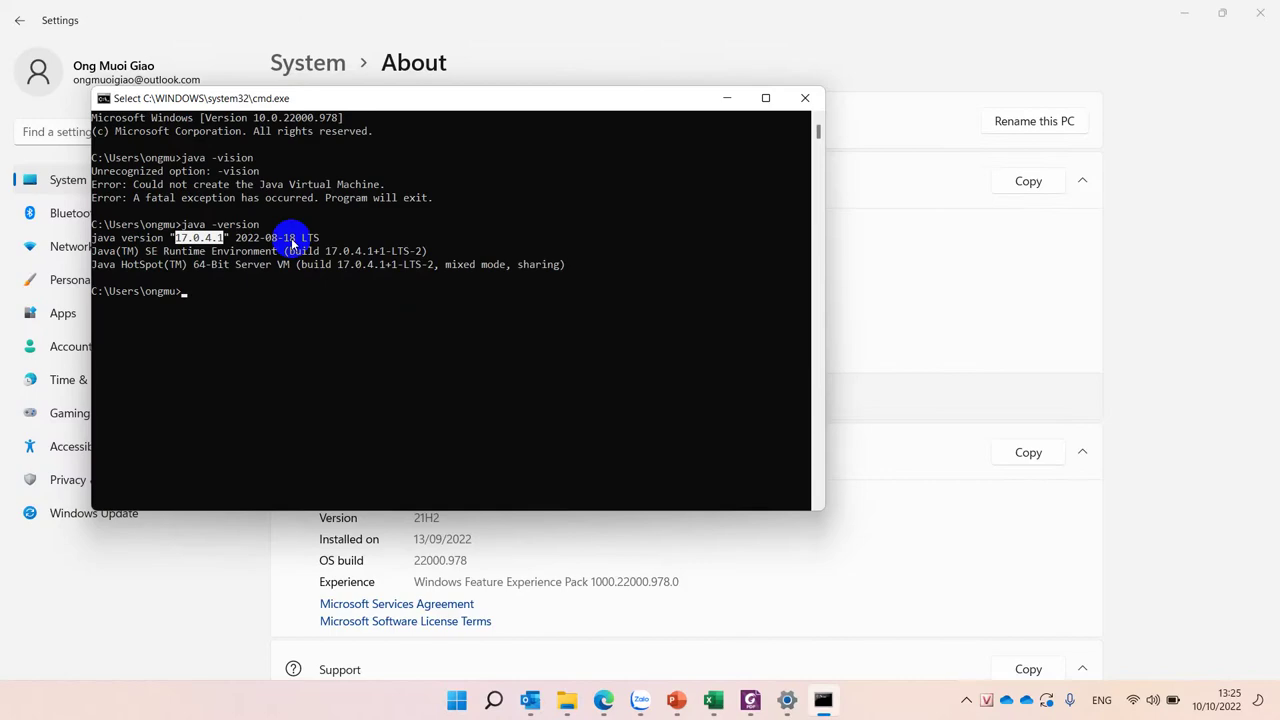
left_click(804, 99)
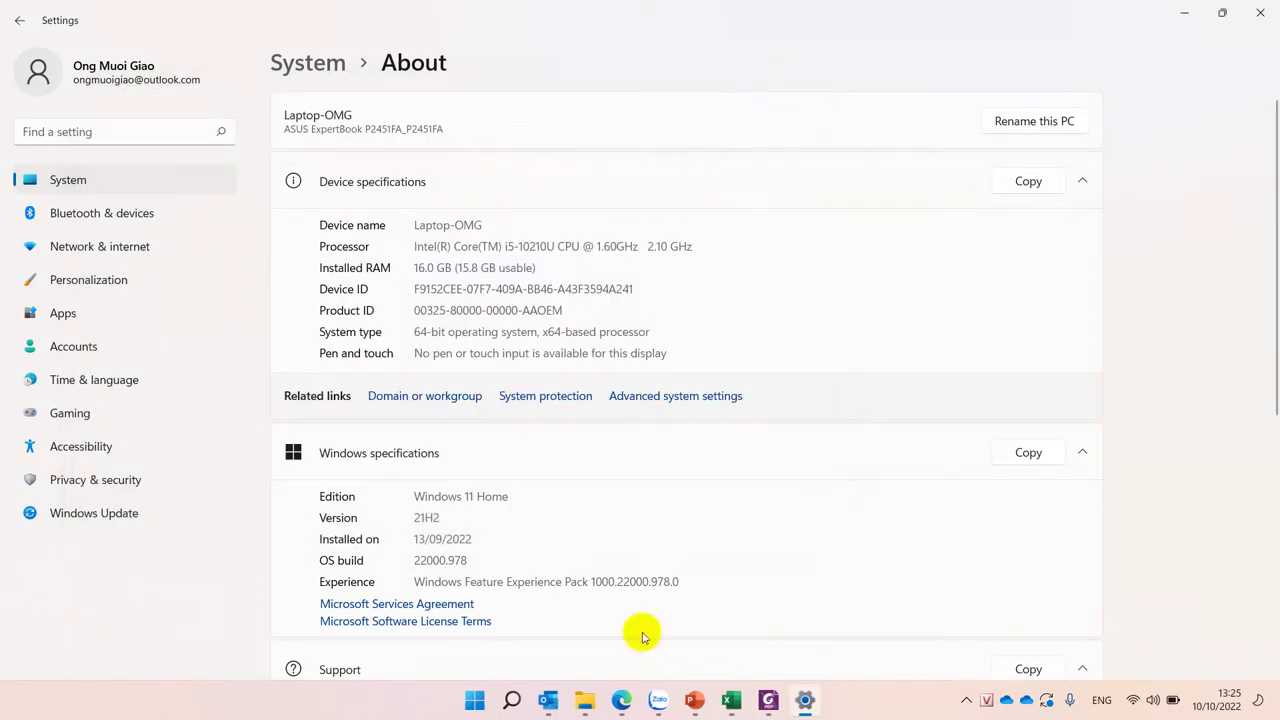
Step: From a new Edge tab, search Google for 'netbean', correcting the misspelled query
left_click(621, 700)
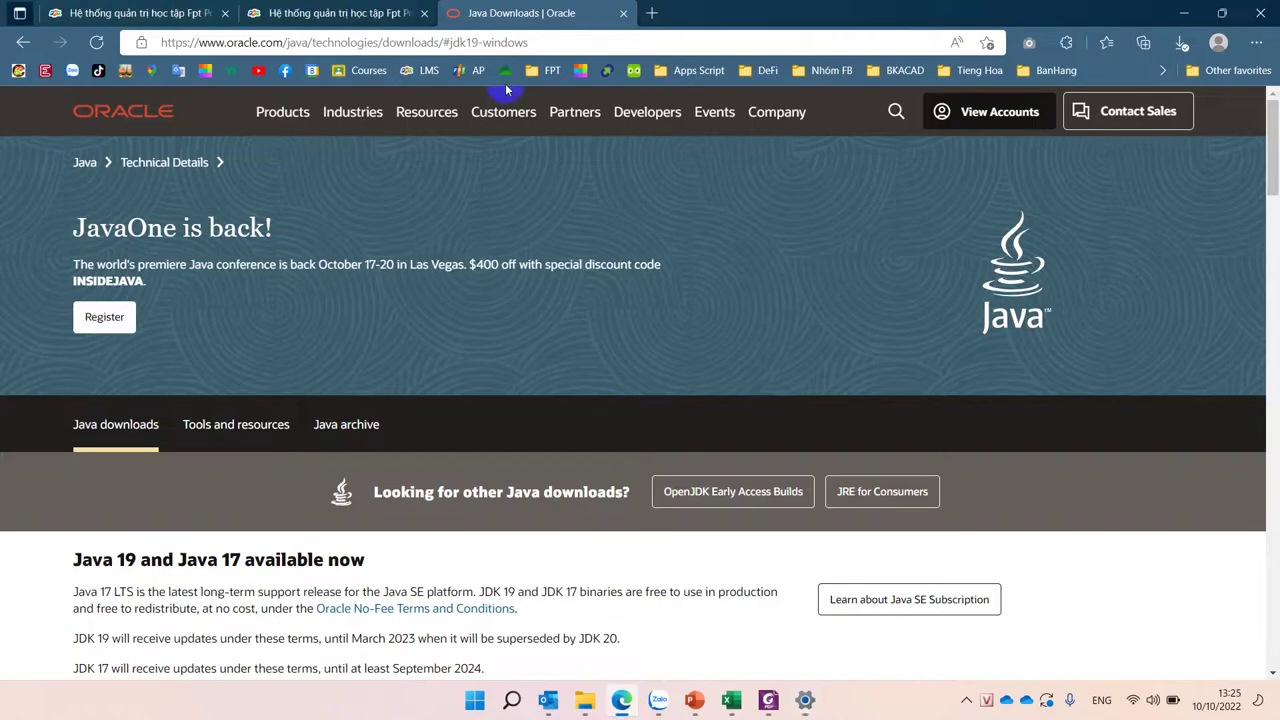
left_click(651, 12)
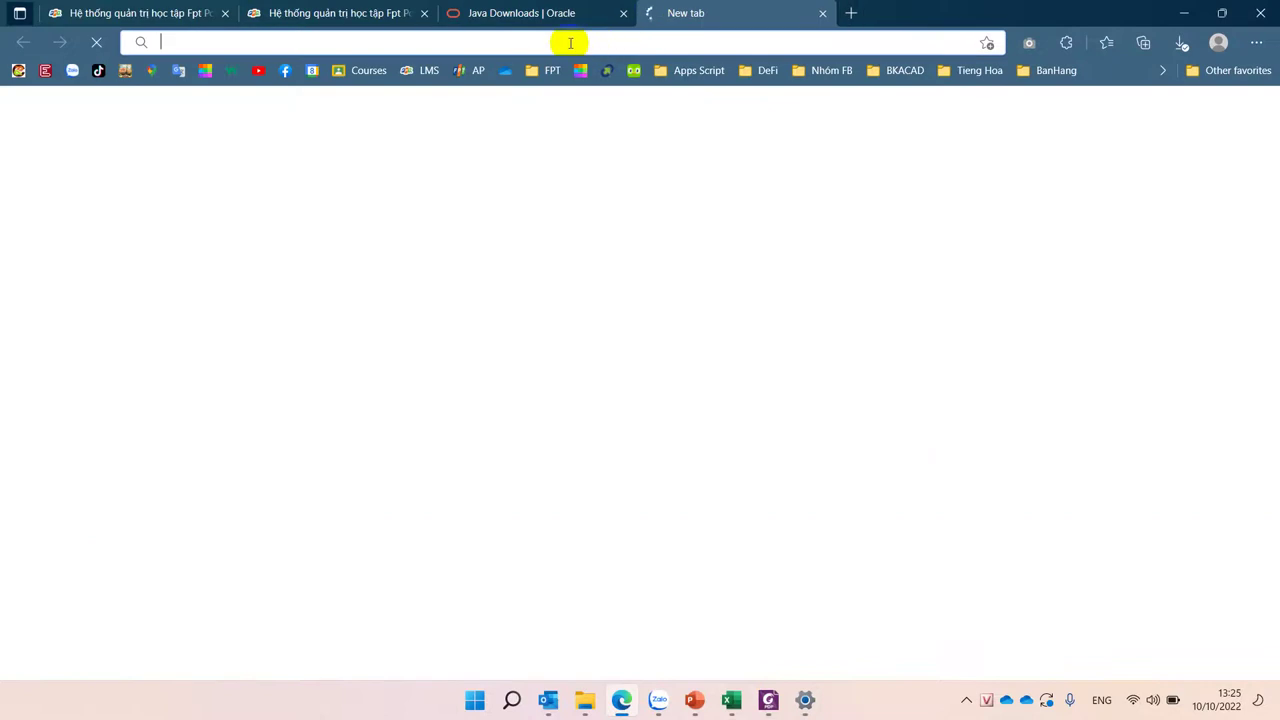
left_click(548, 8)
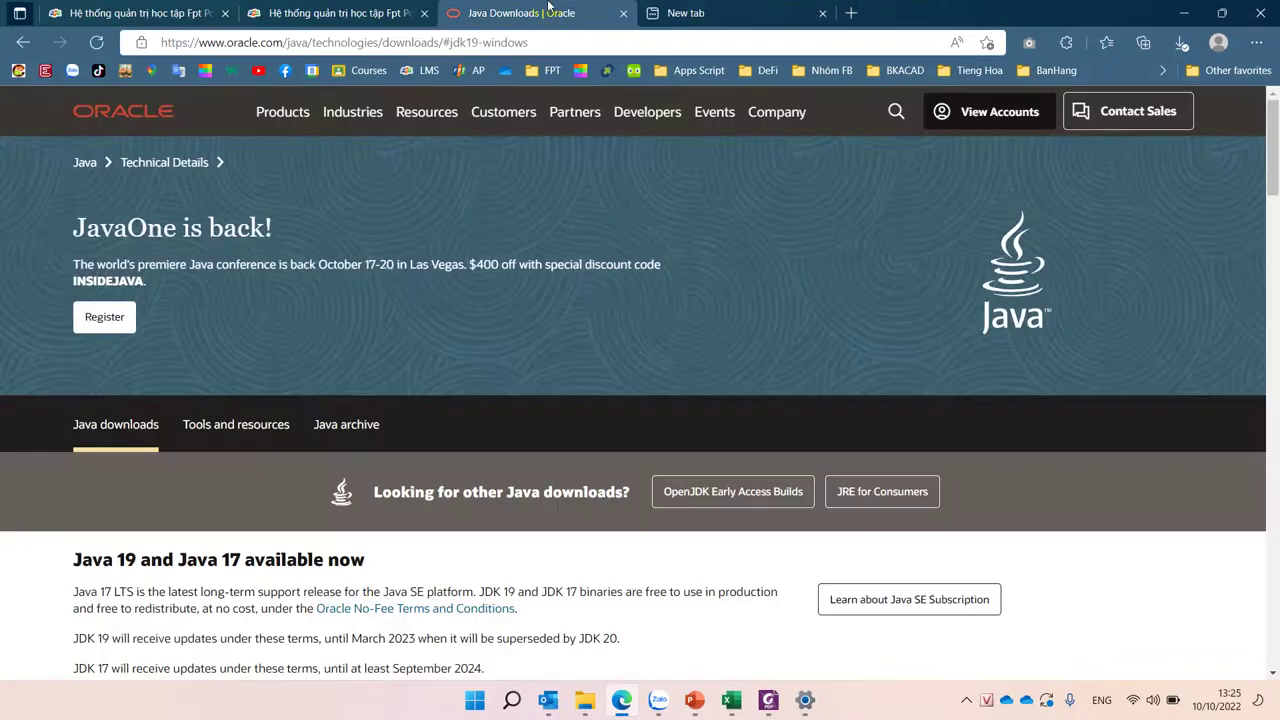
left_click(688, 14)
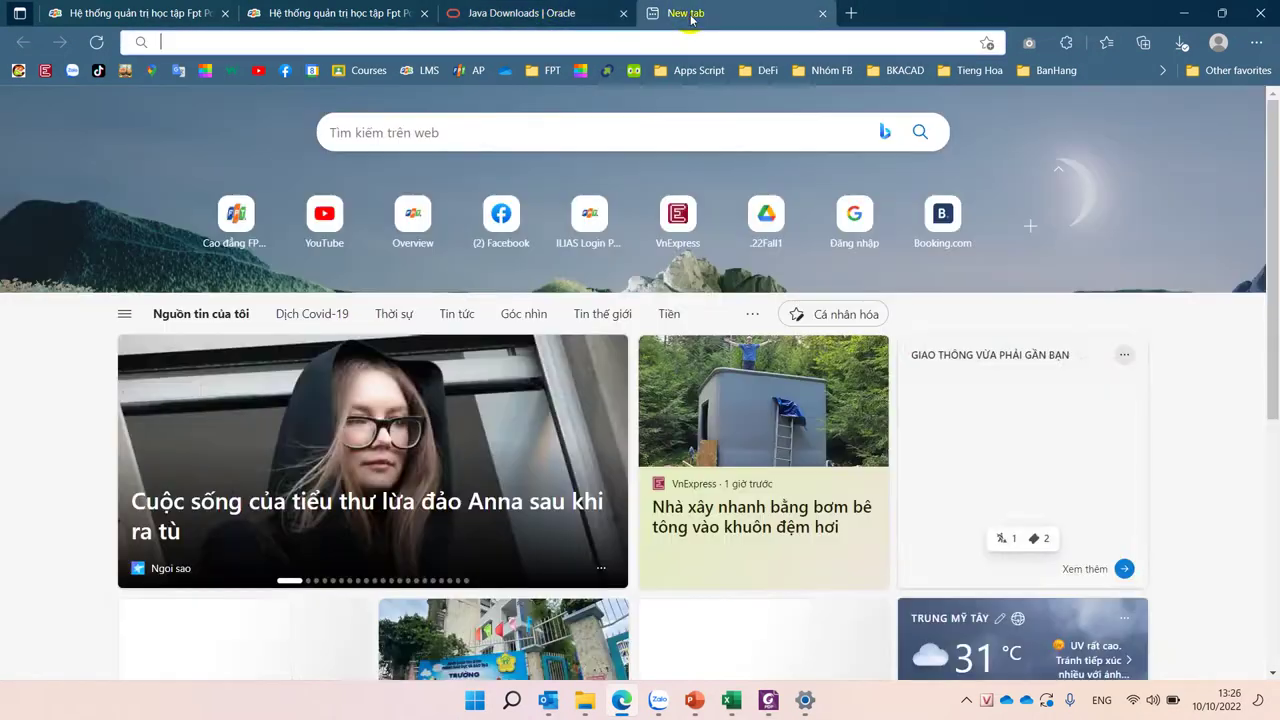
type("ne")
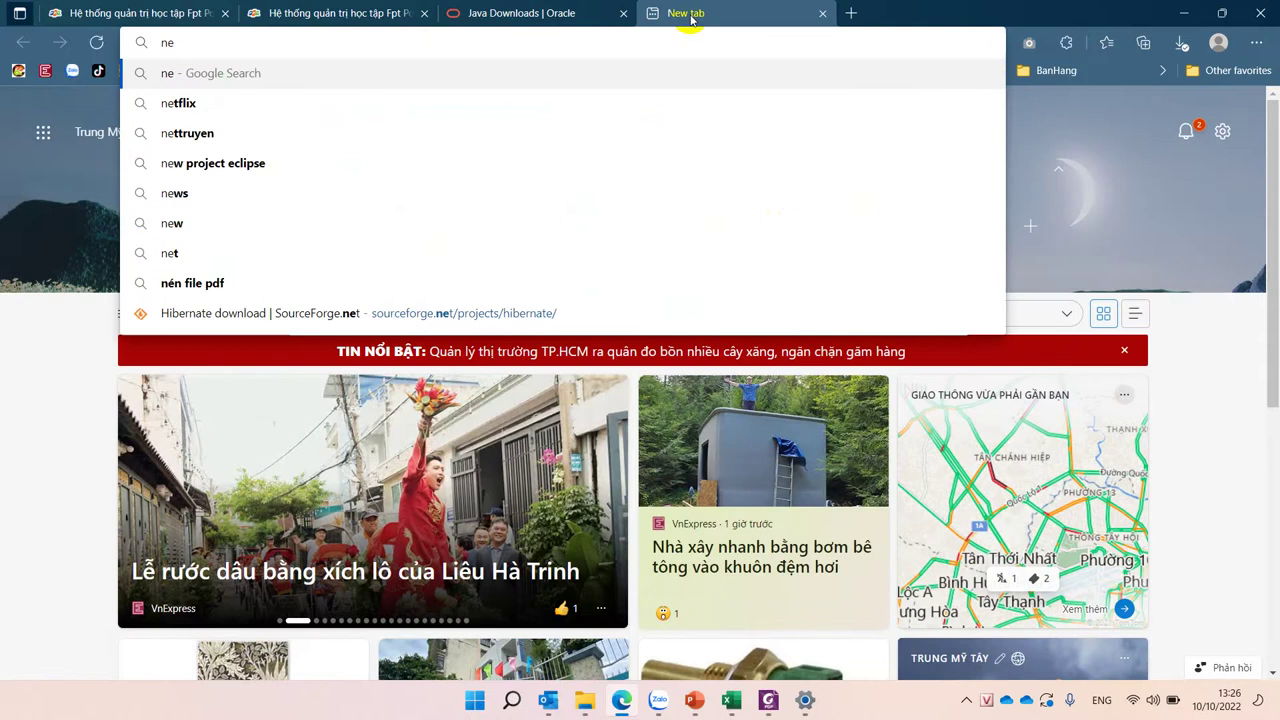
type("a")
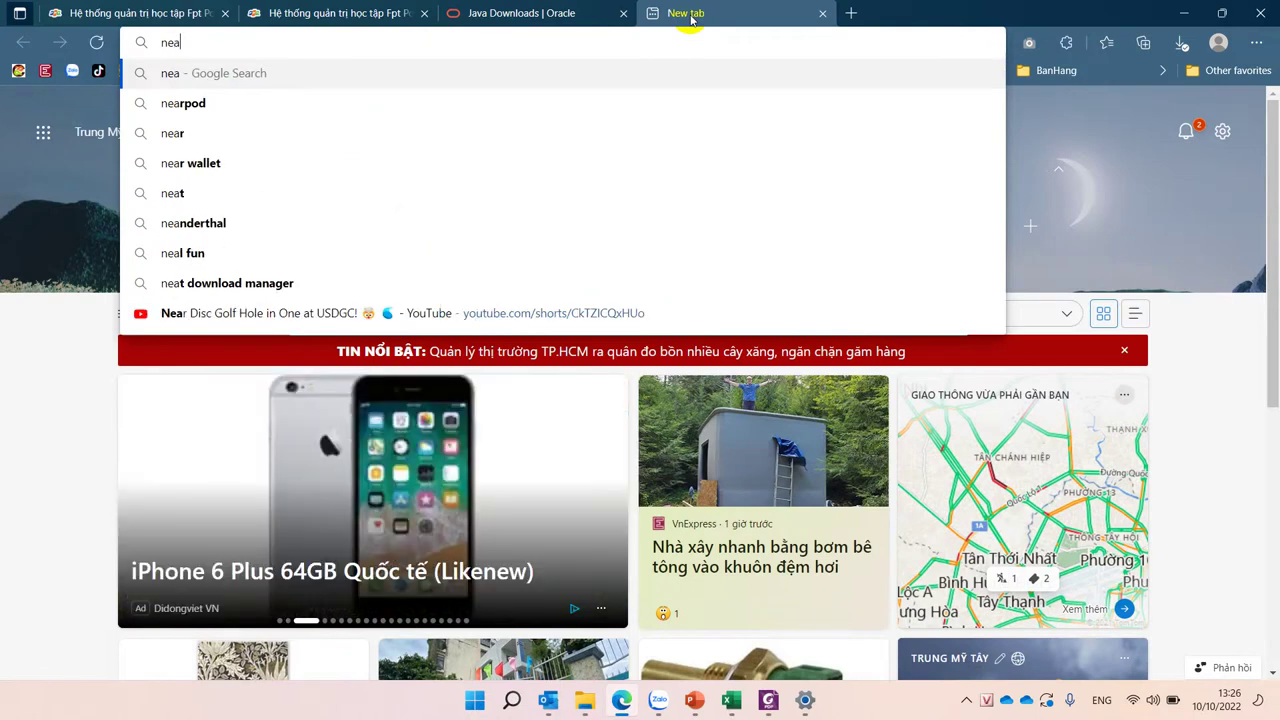
type("bbee")
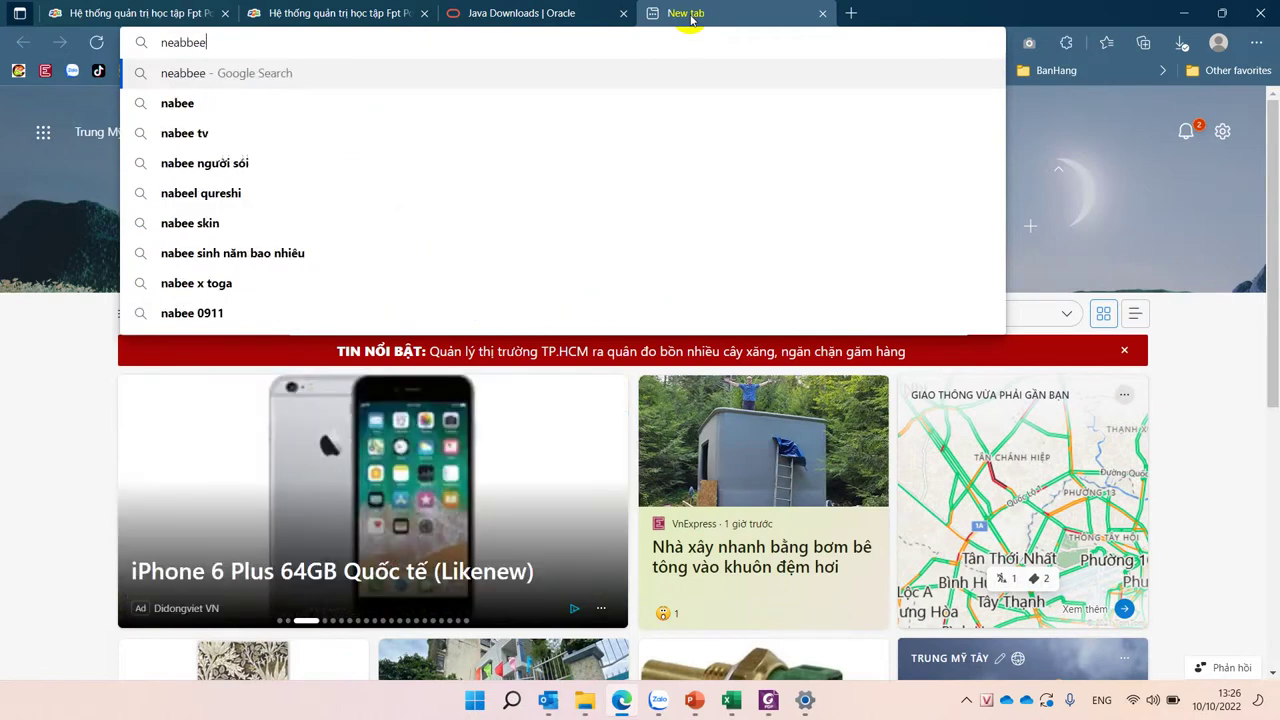
type("n")
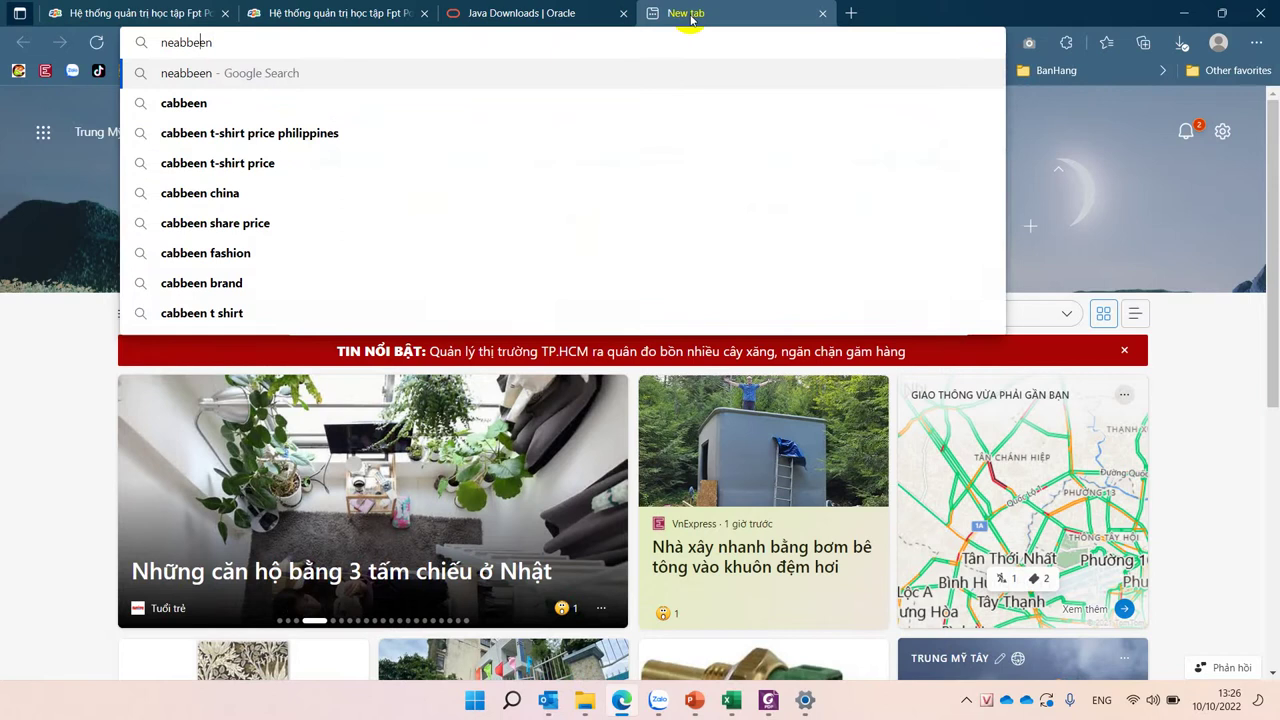
key("BackSpace")
key("Return")
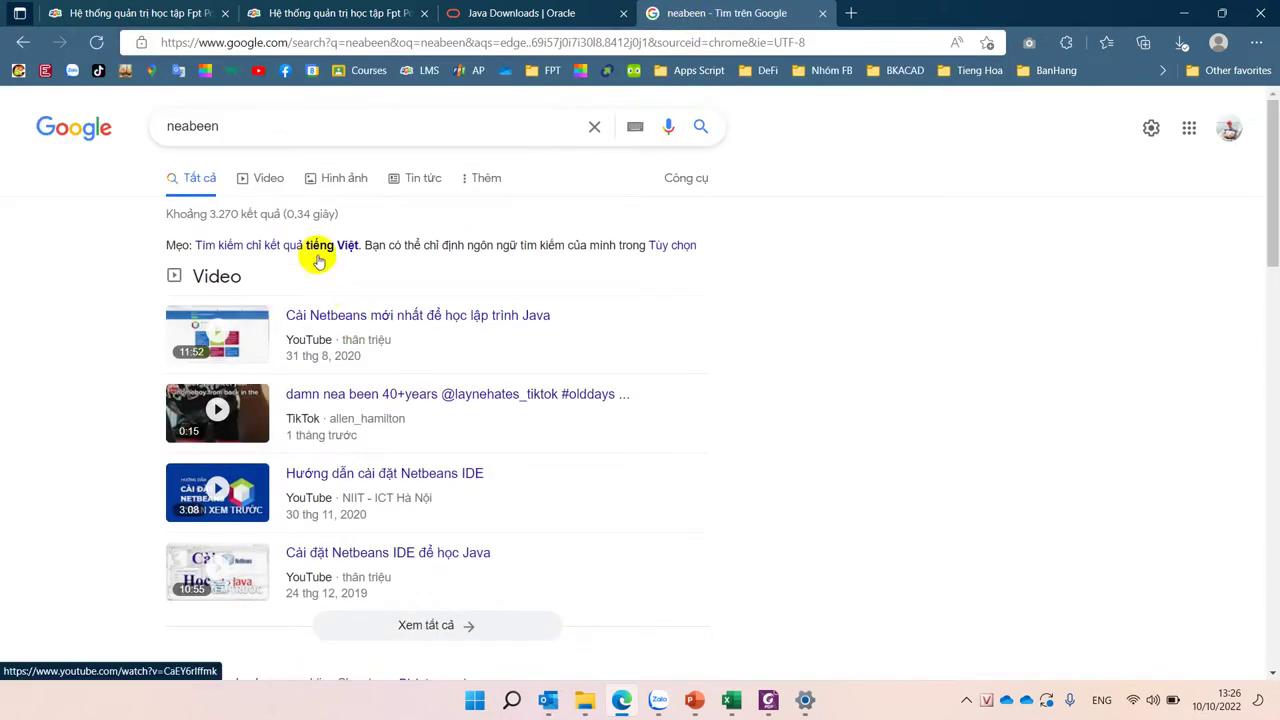
left_click(172, 124)
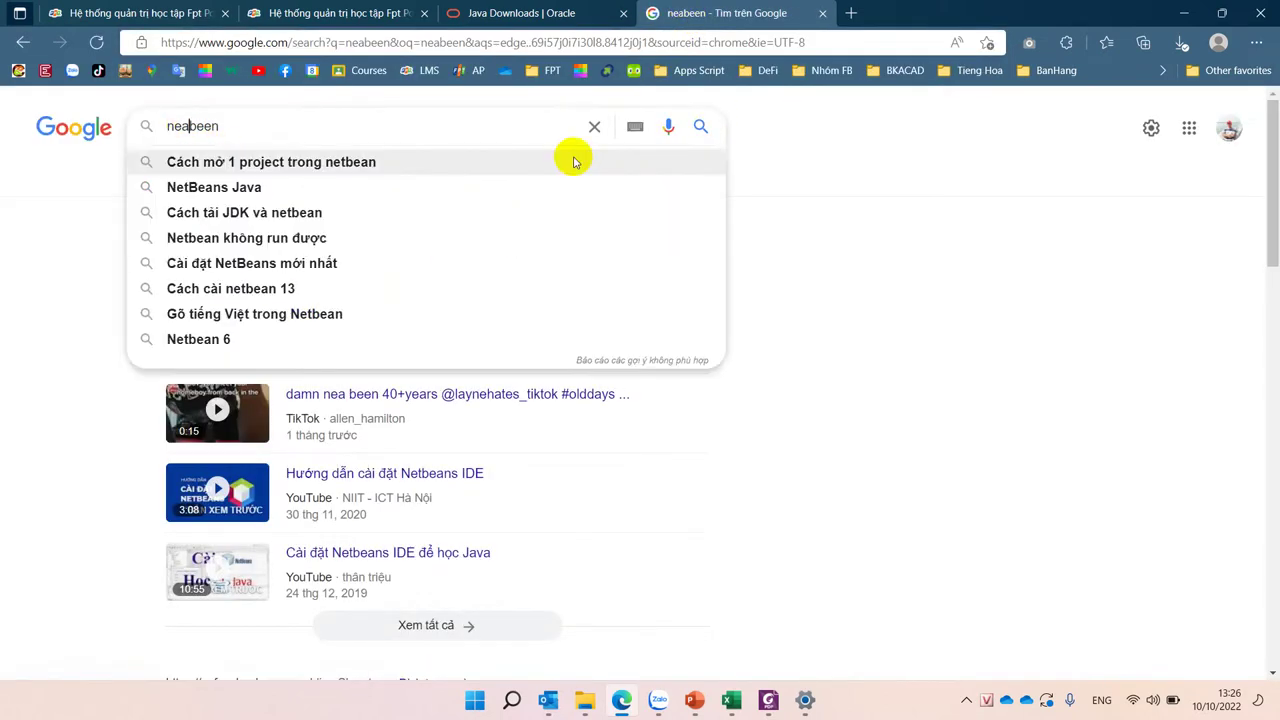
key("BackSpace")
type("t")
key("Return")
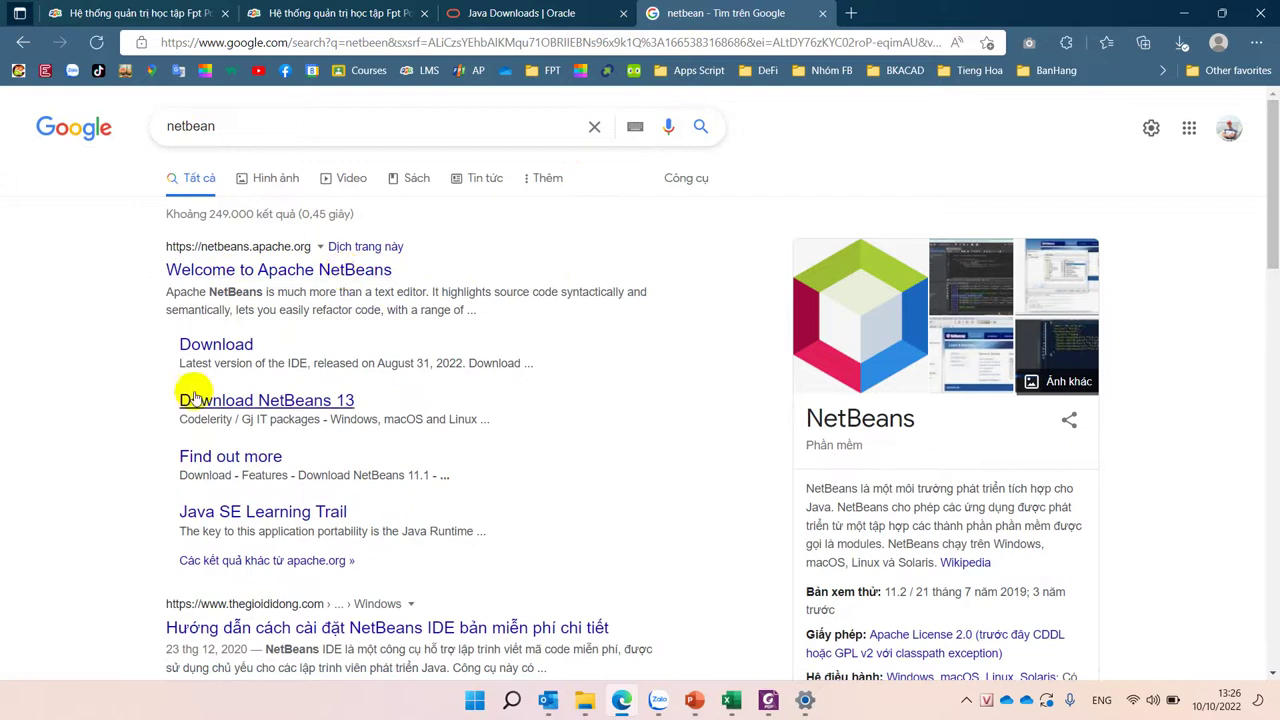
Step: Go to the NetBeans 15 download page and open the Apache-NetBeans-15-bin-windows-x64.exe SHA-512 checksum
left_click(205, 352)
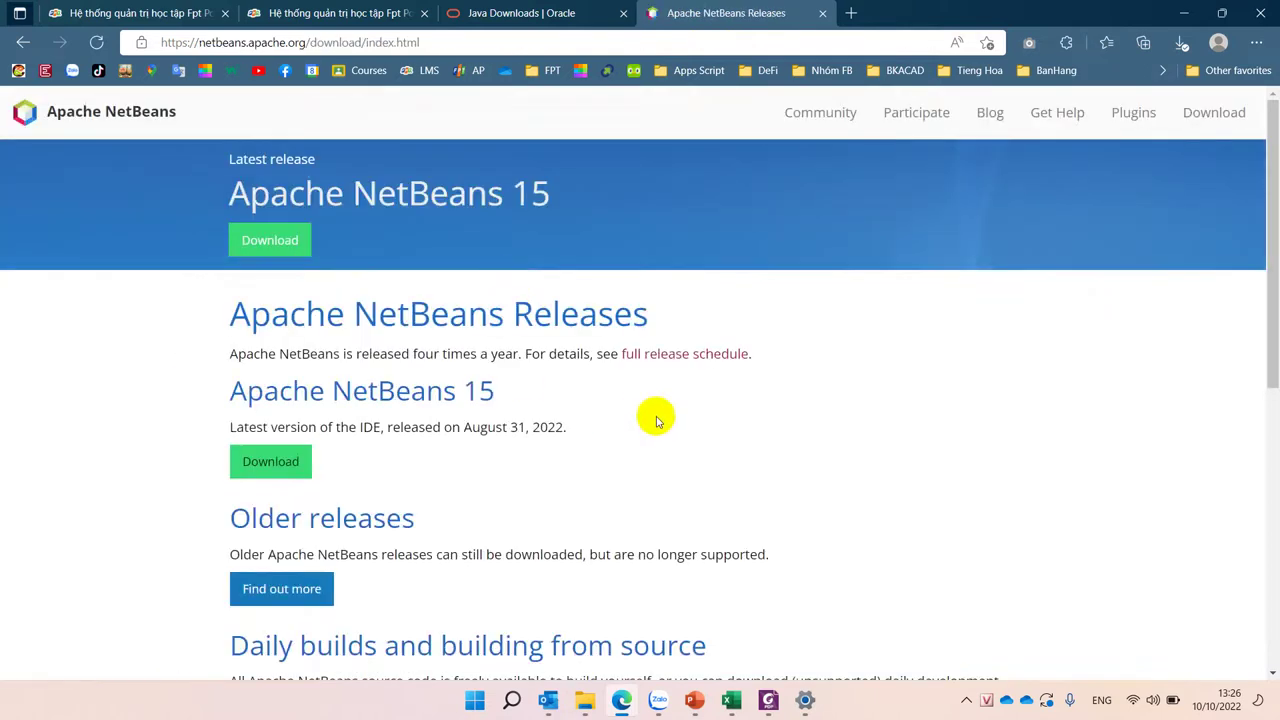
scroll(654, 420, "down", 3)
scroll(657, 421, "up", 1)
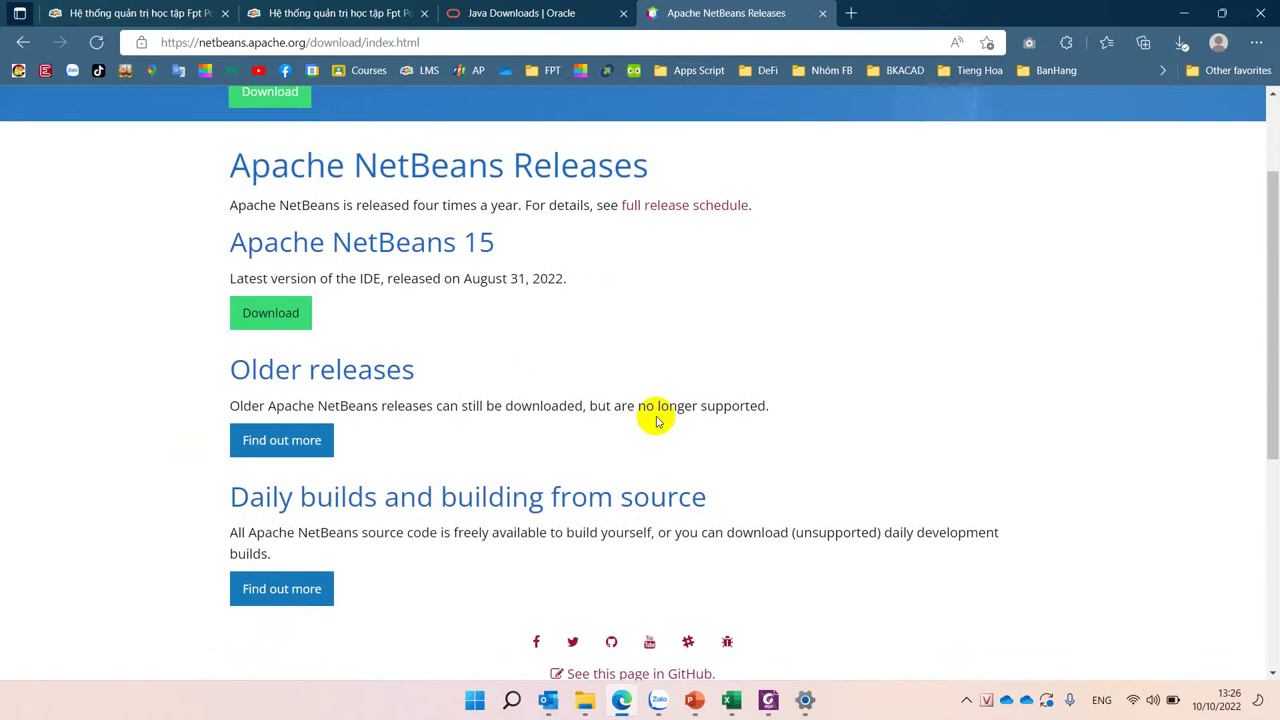
left_click_drag(462, 243, 508, 240)
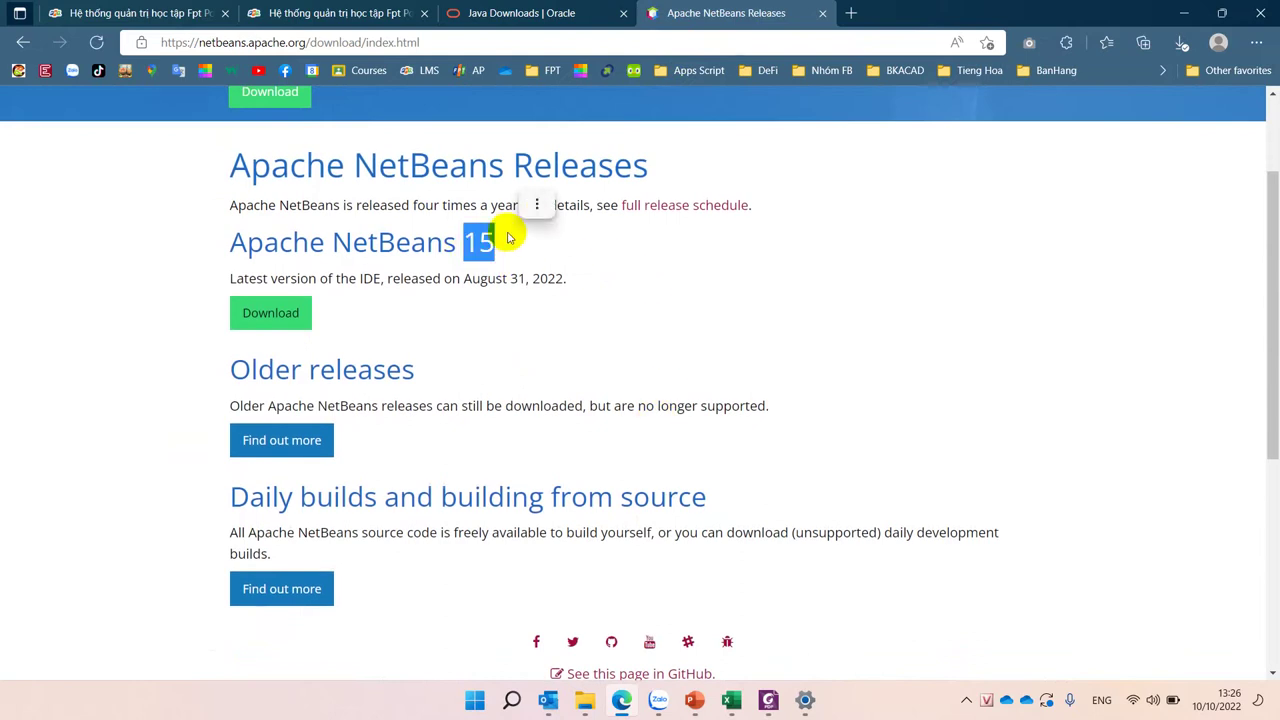
left_click(265, 313)
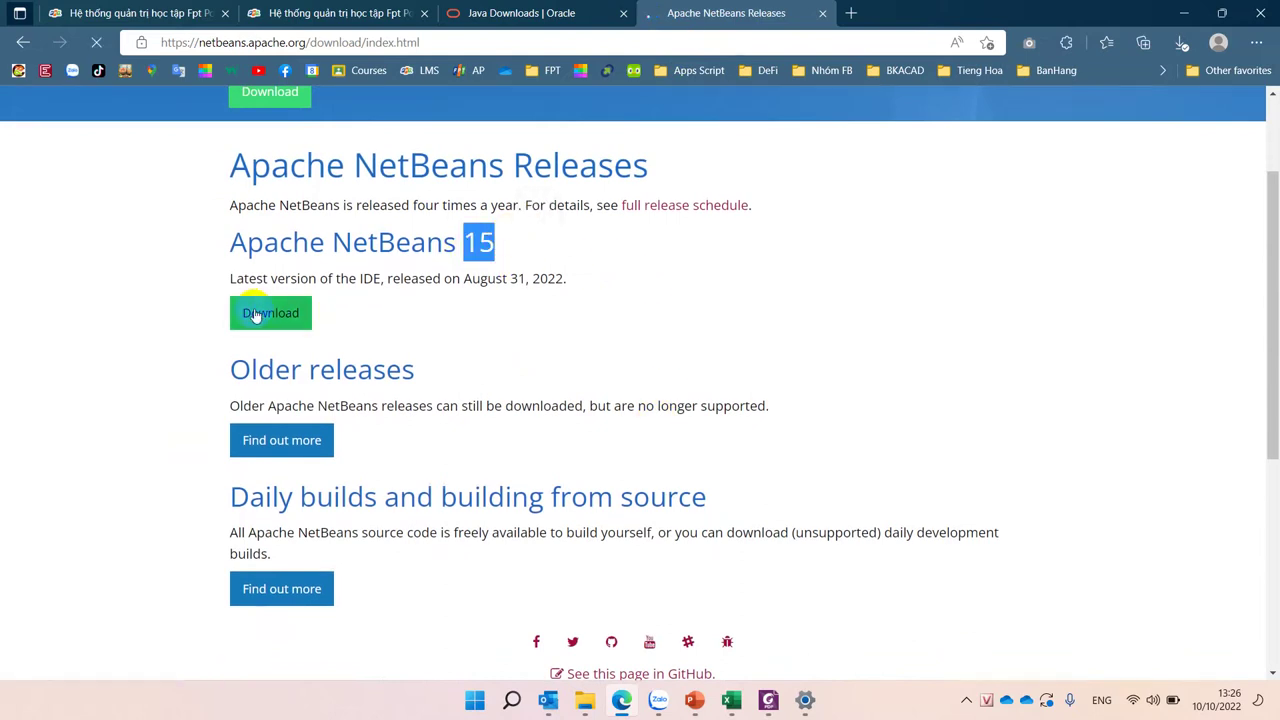
scroll(255, 313, "down", 2)
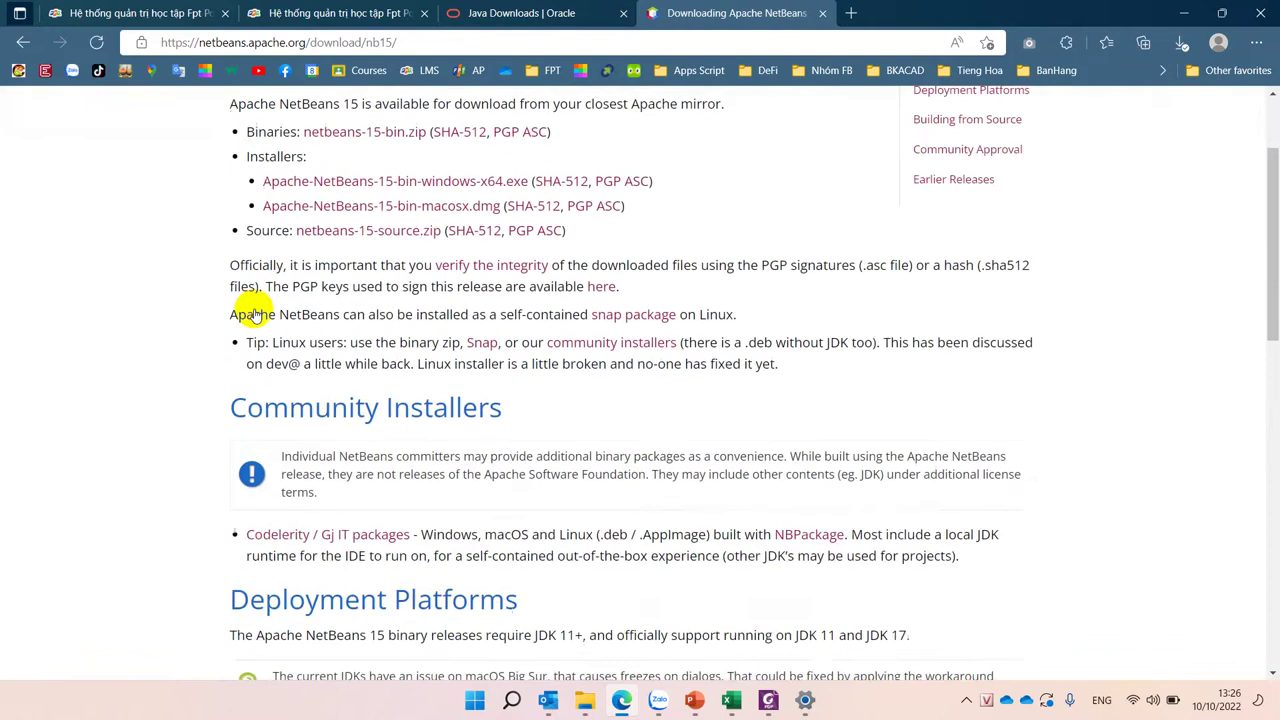
scroll(250, 300, "up", 2)
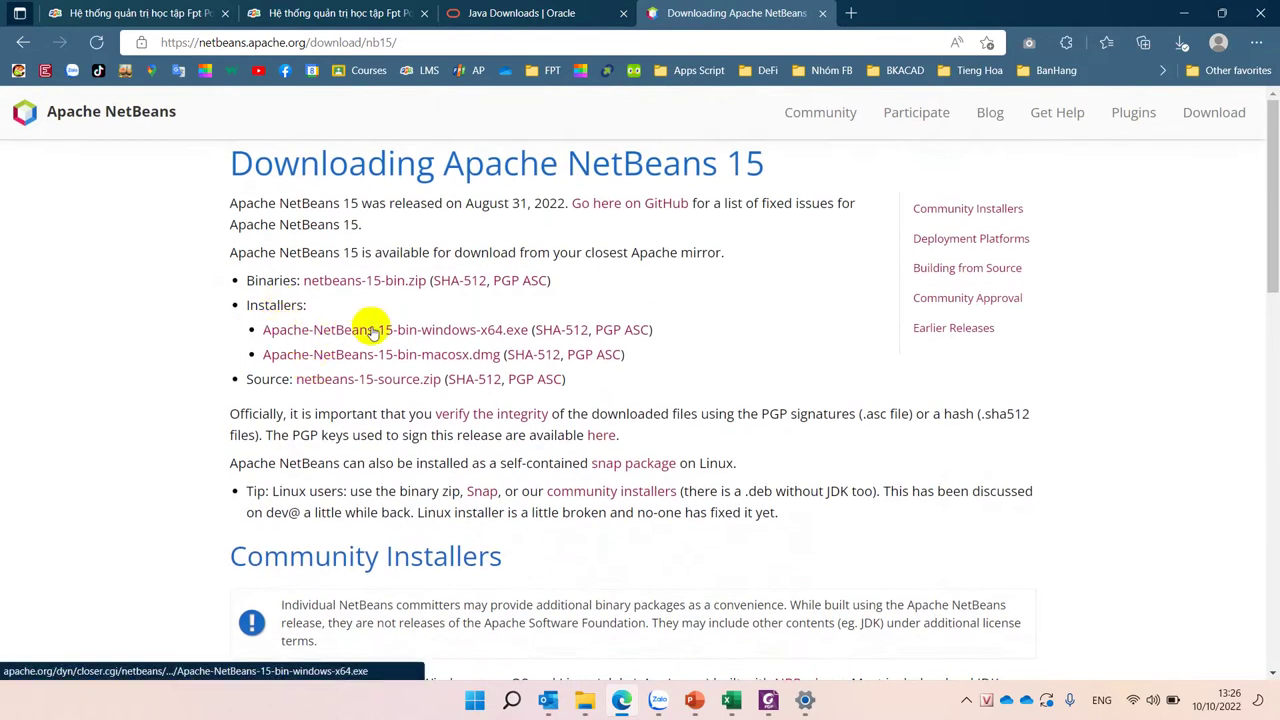
left_click(577, 335)
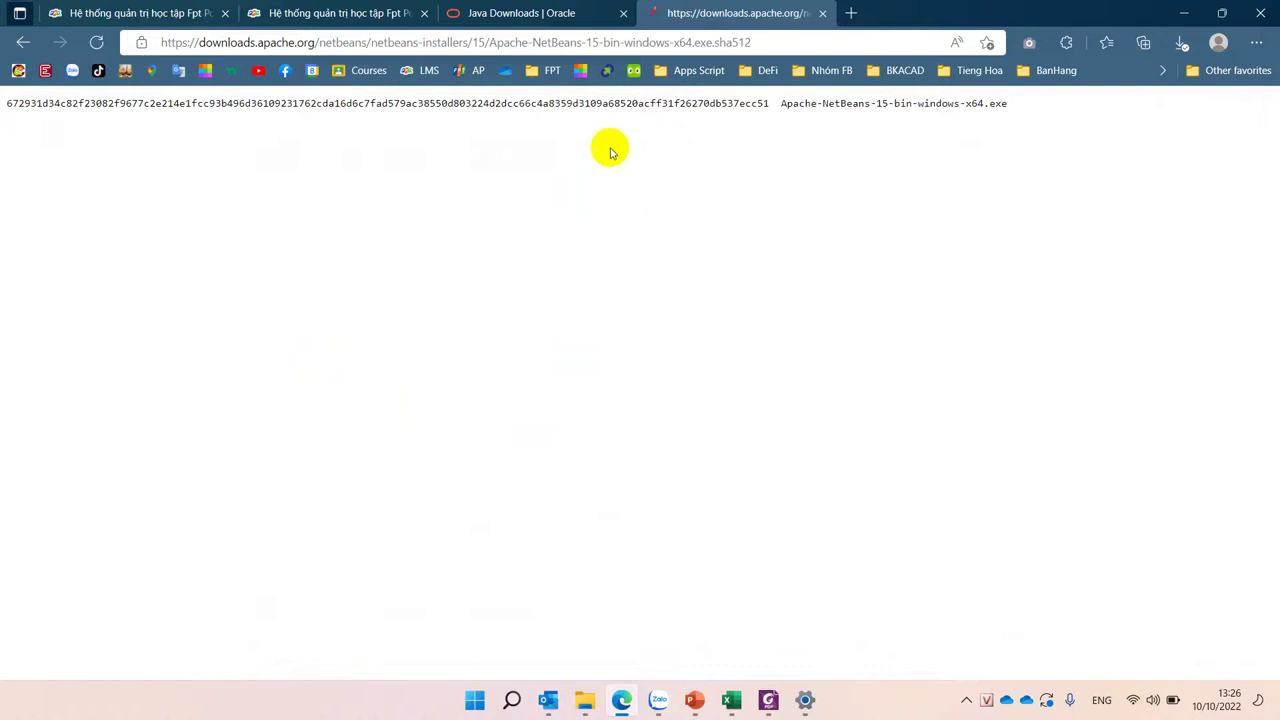
Step: Check recent downloads, reload the checksum page and return to the NetBeans 15 download page
left_click(990, 40)
left_click(1180, 43)
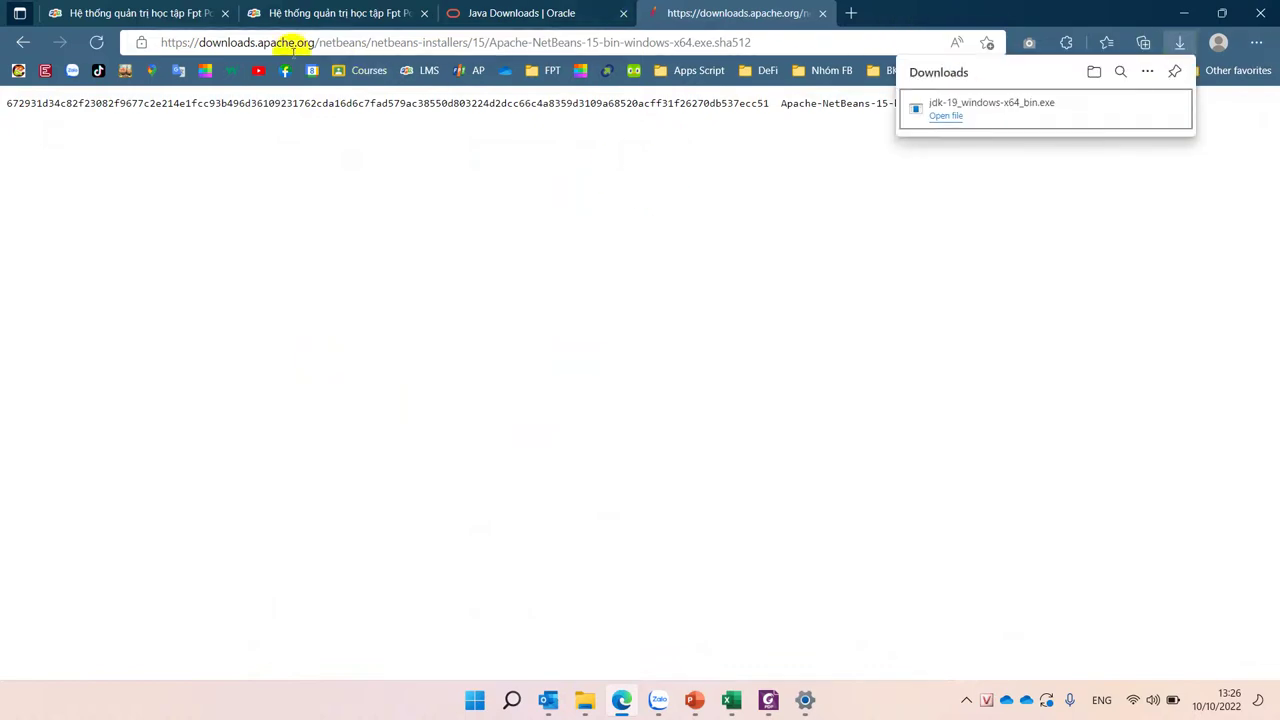
left_click(89, 47)
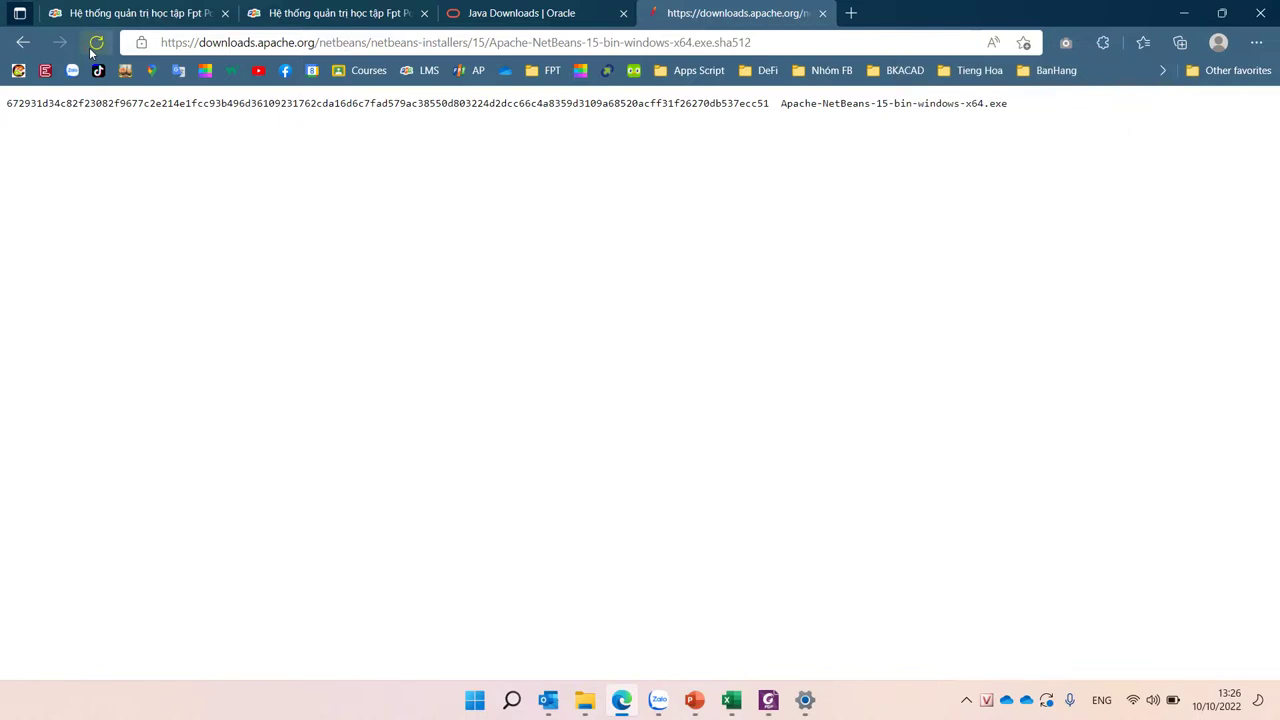
left_click(22, 42)
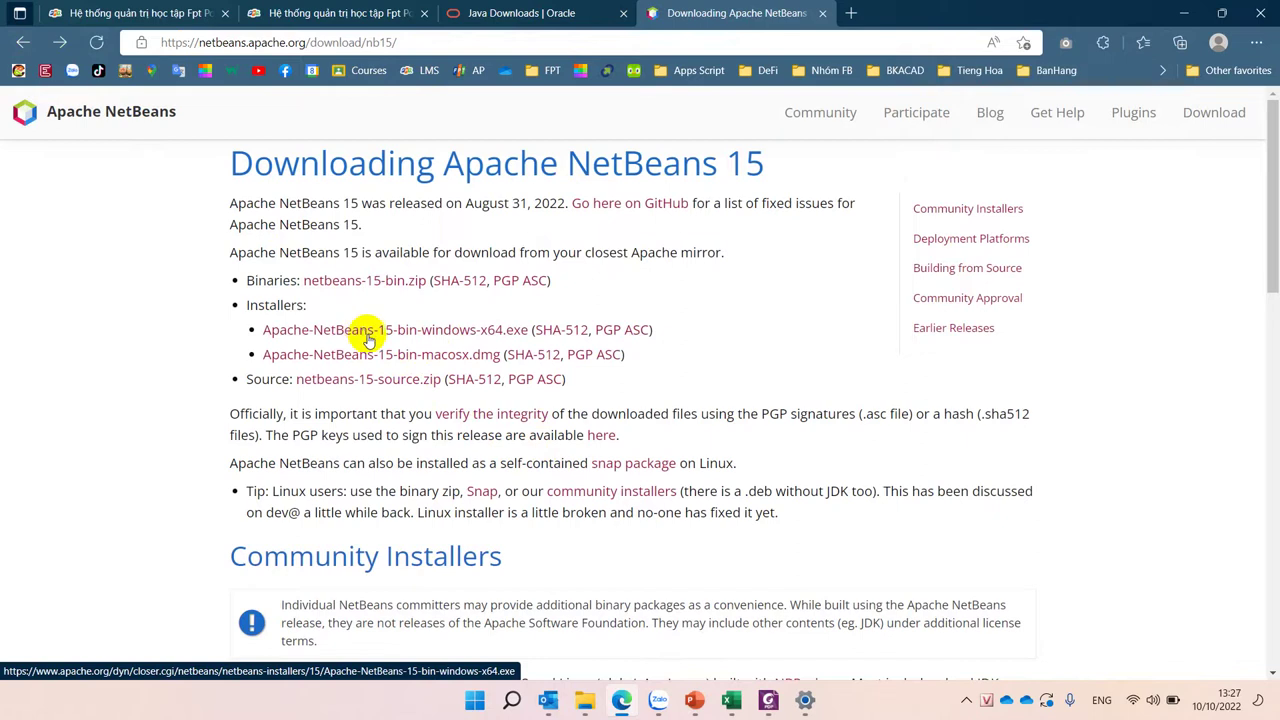
scroll(523, 466, "down", 7)
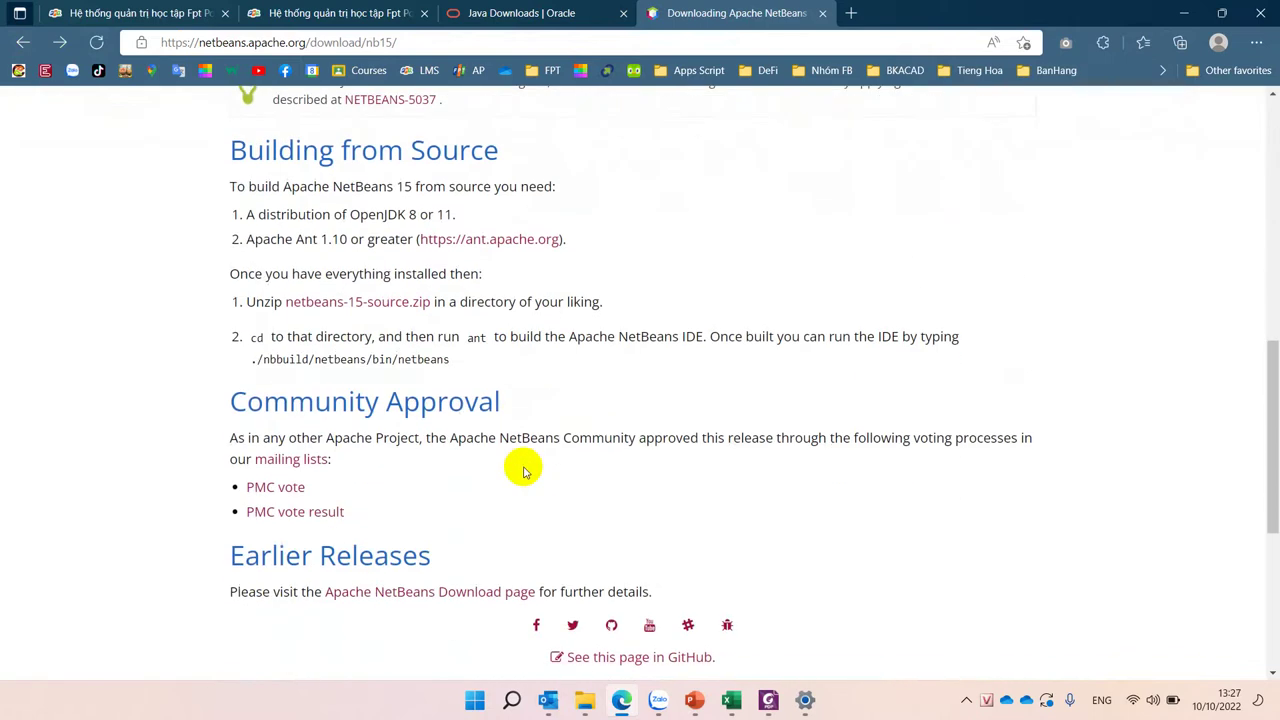
scroll(523, 466, "up", 8)
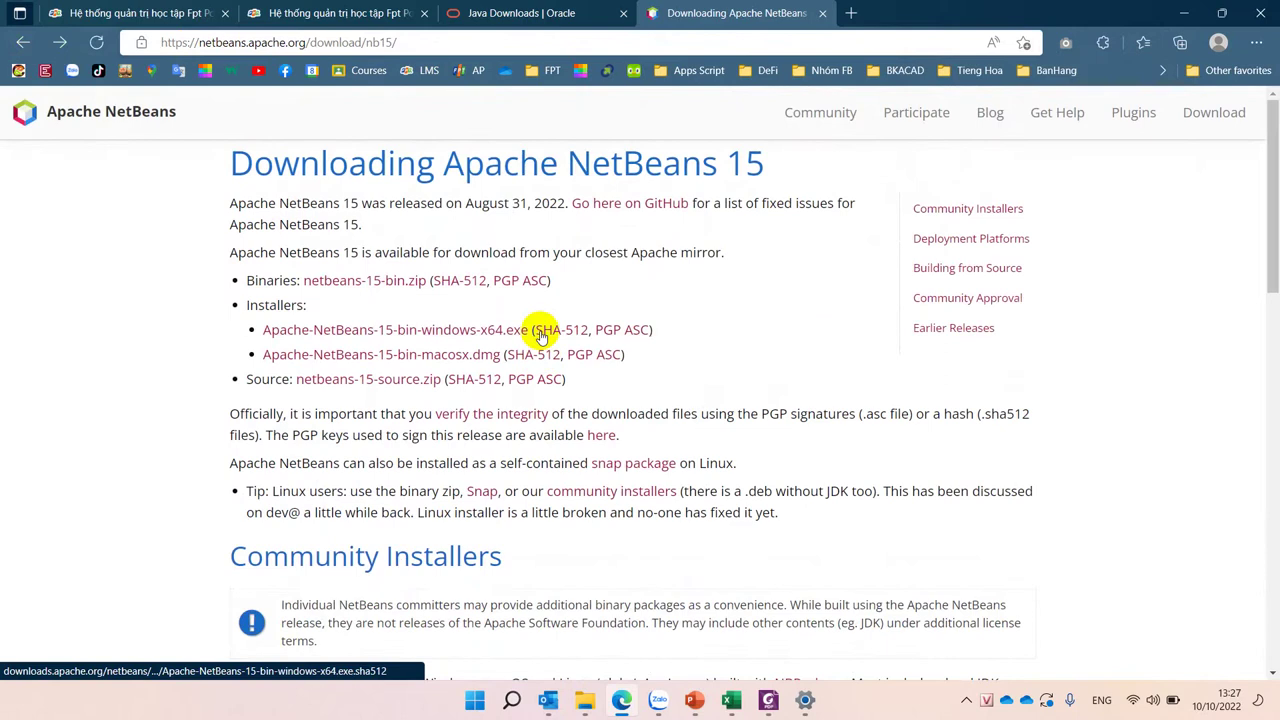
Step: Review the Windows installer's SHA-512 checksum again, then go back to the download page
left_click(541, 334)
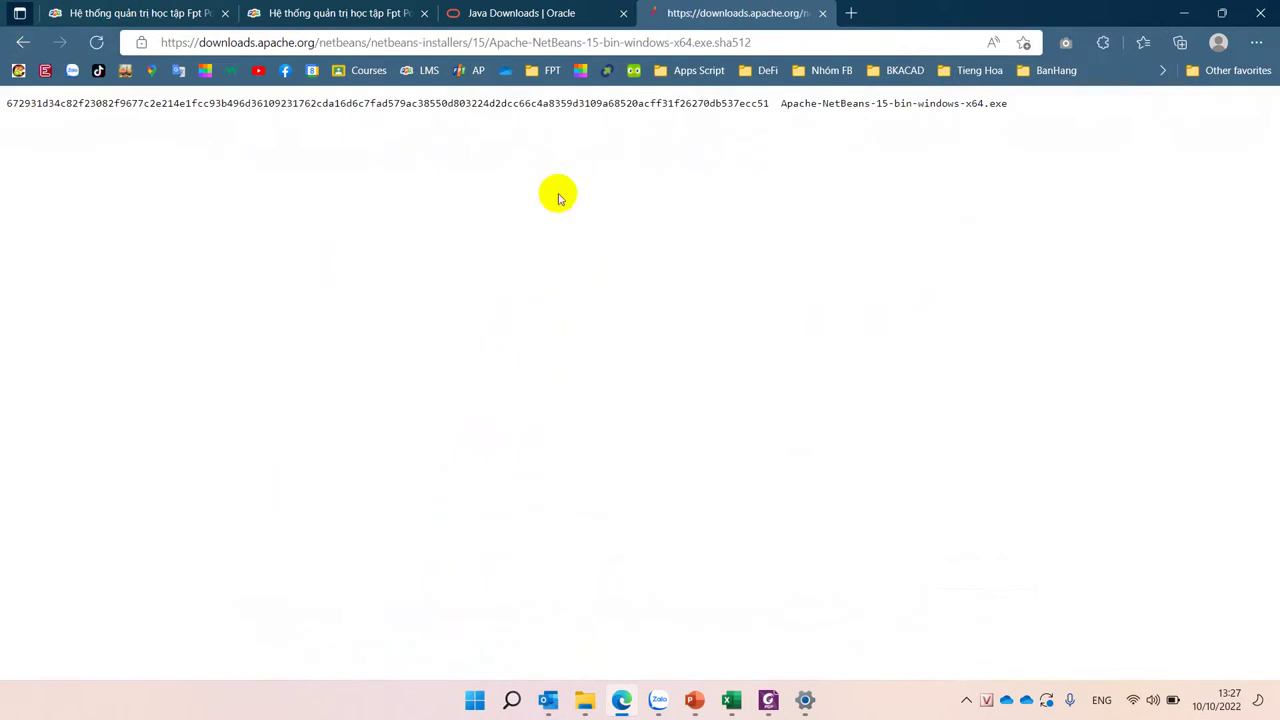
left_click_drag(992, 117, 677, 108)
left_click(560, 110)
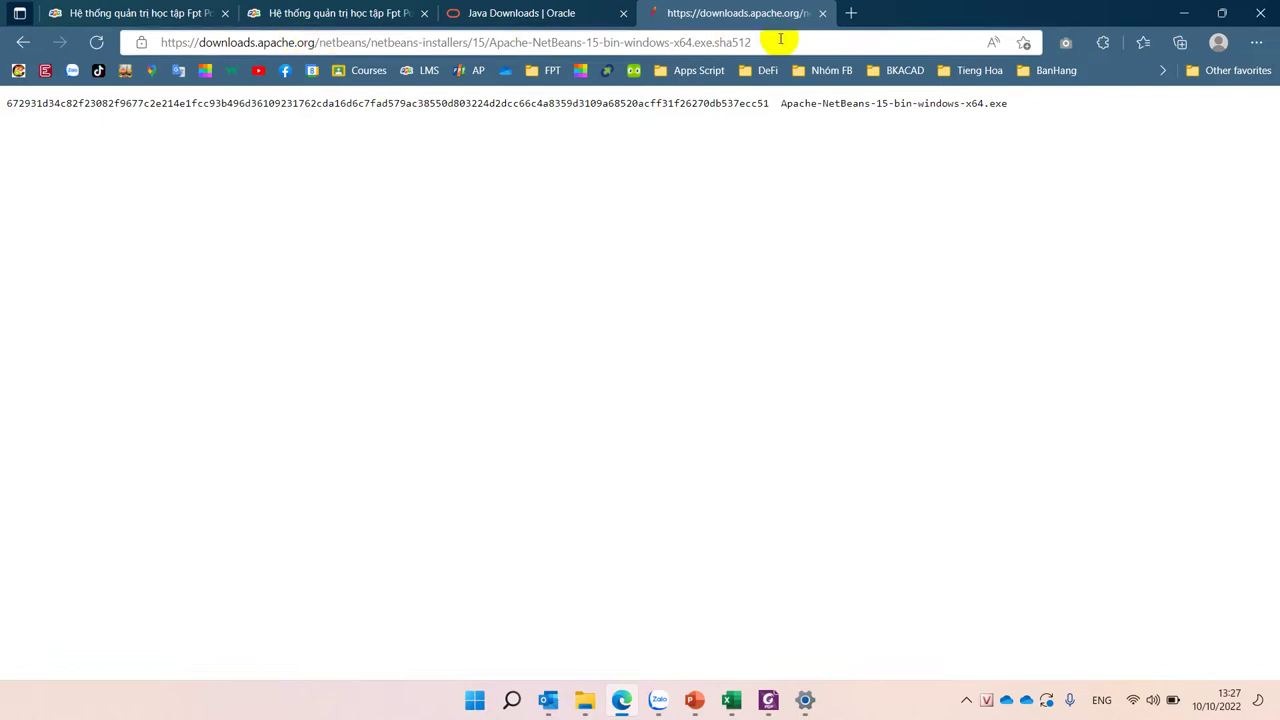
left_click(783, 39)
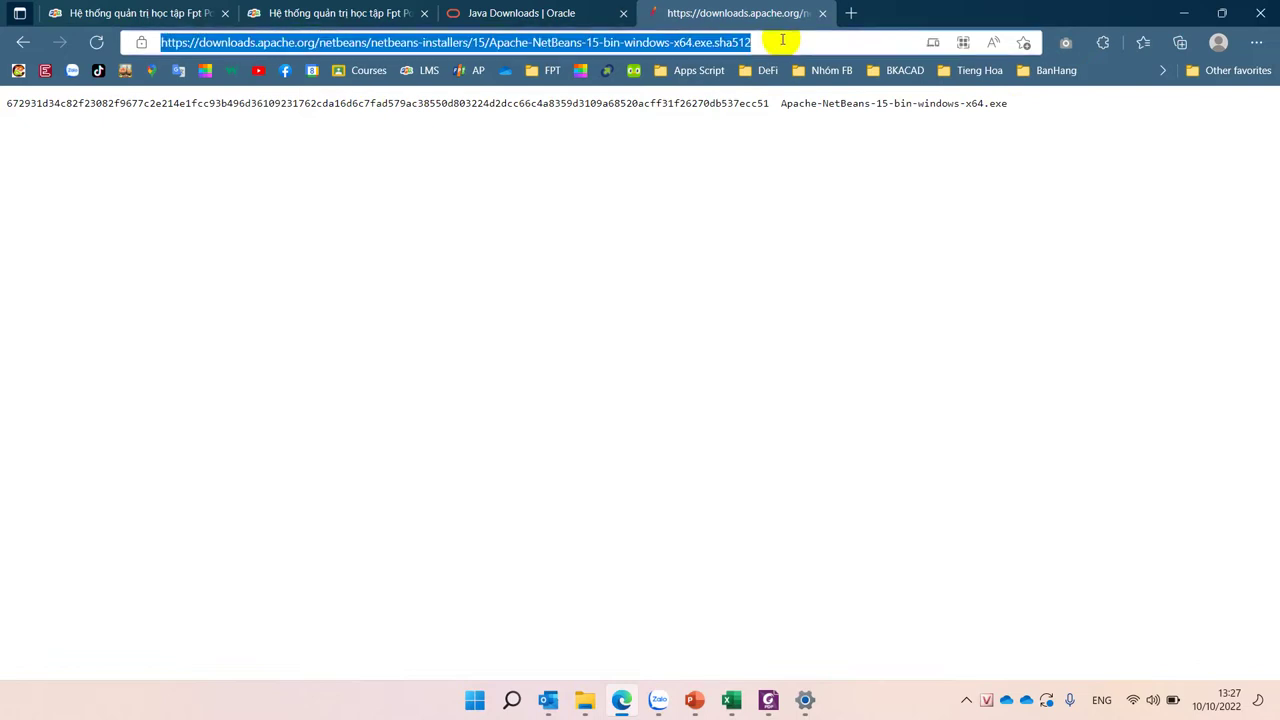
left_click(96, 44)
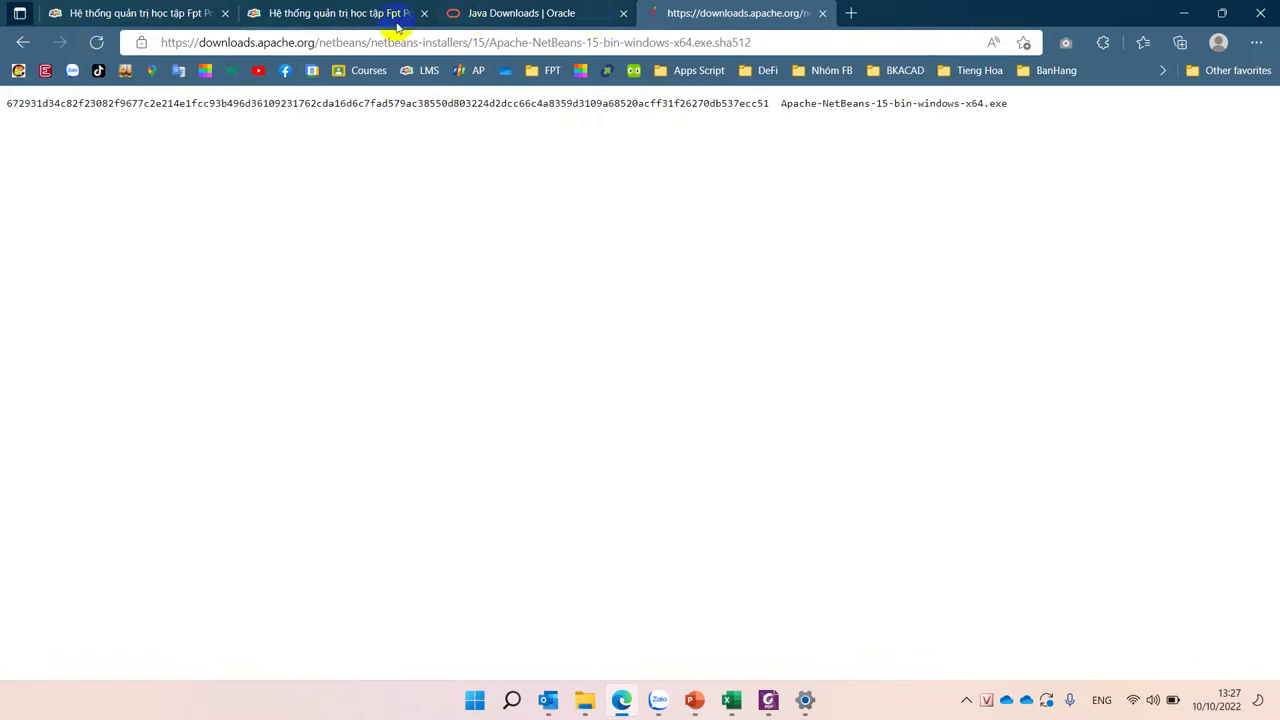
left_click(22, 42)
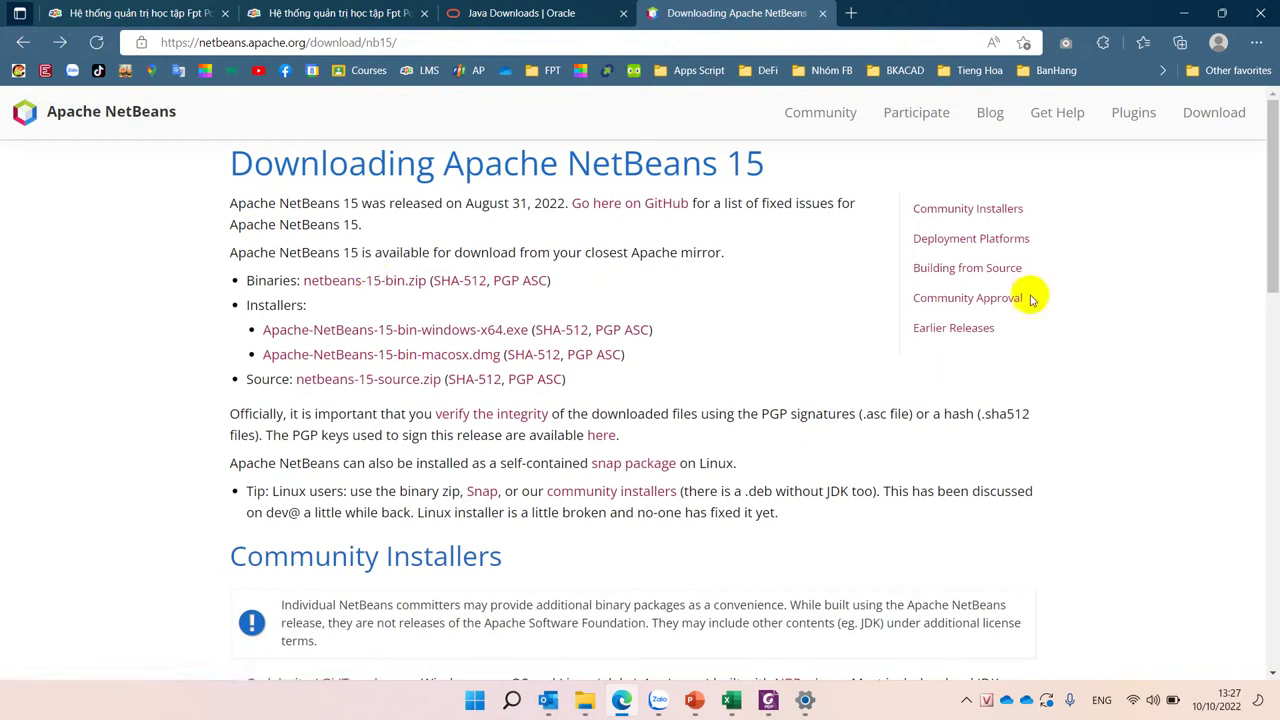
Step: From the releases page, reach NetBeans 15 downloads and follow the Windows x64 installer link
scroll(500, 457, "down", 3)
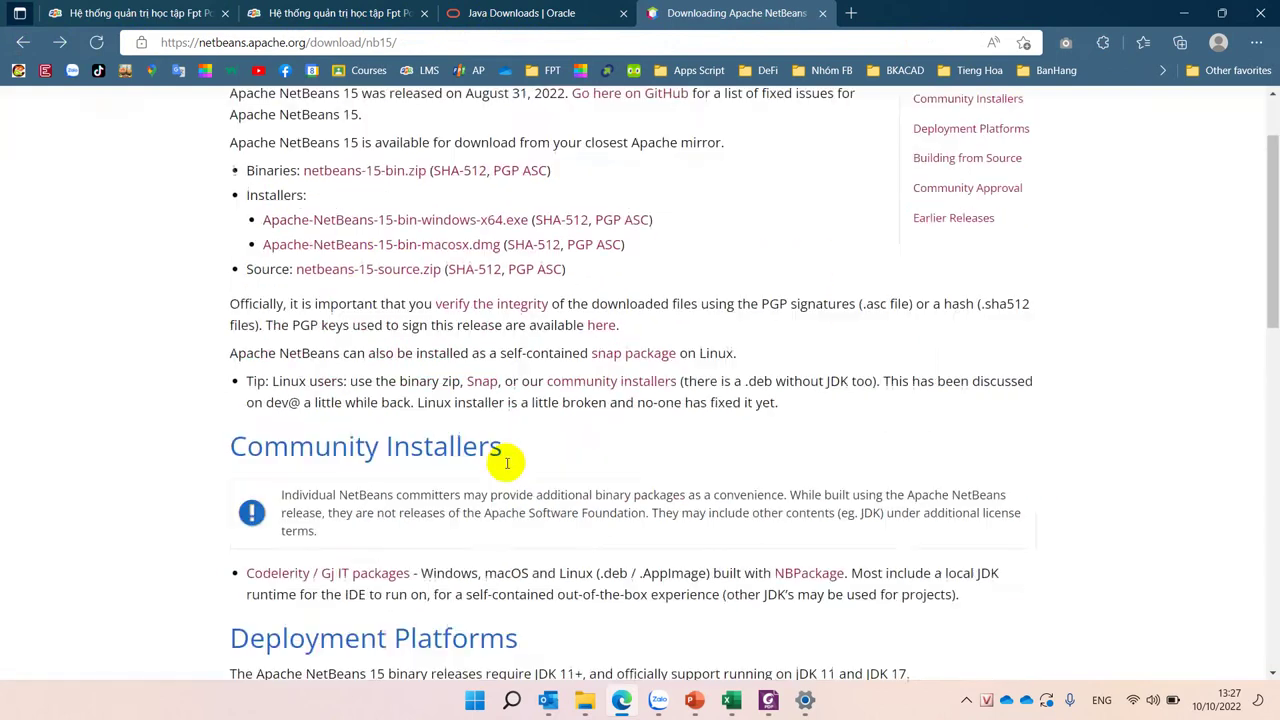
scroll(507, 460, "down", 3)
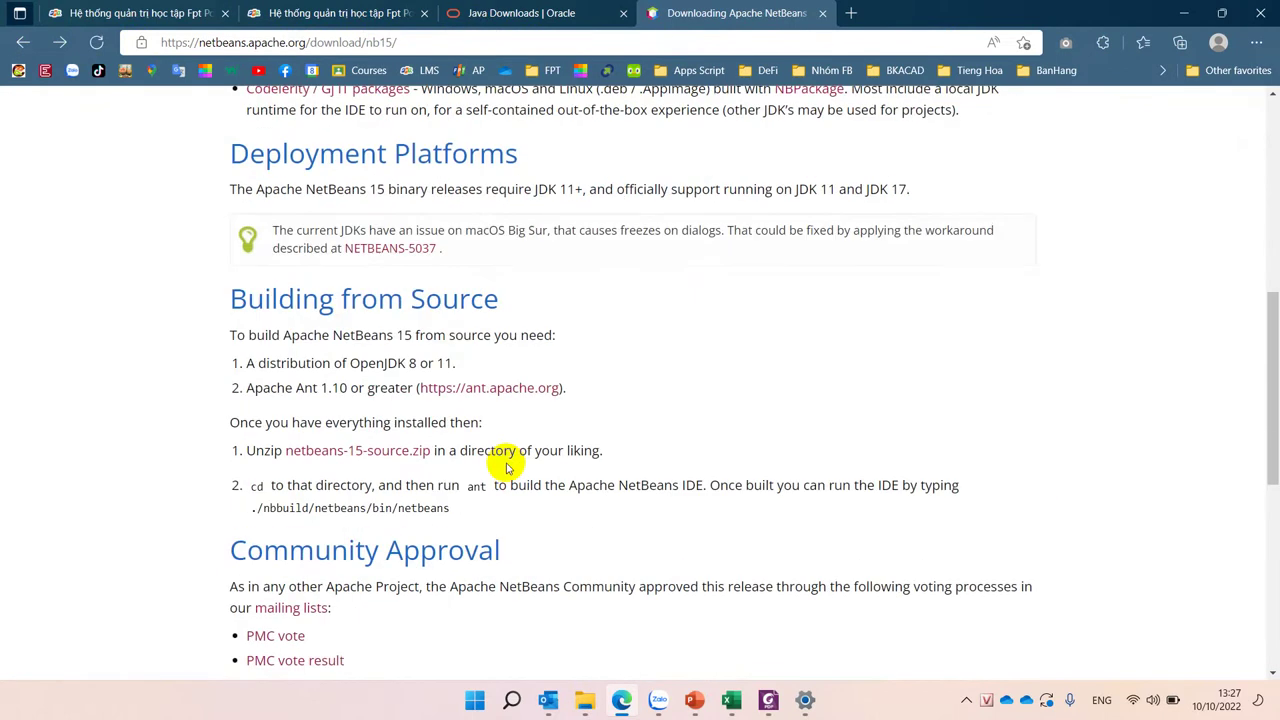
scroll(507, 466, "down", 3)
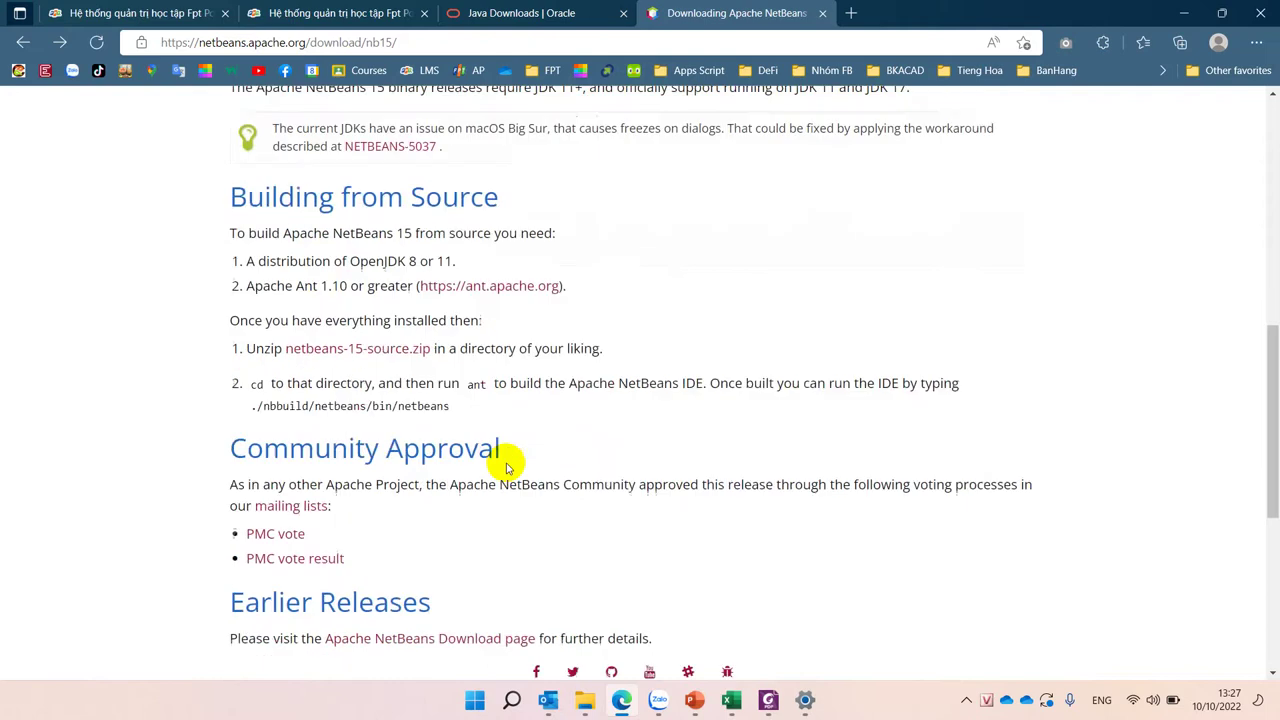
scroll(507, 466, "down", 3)
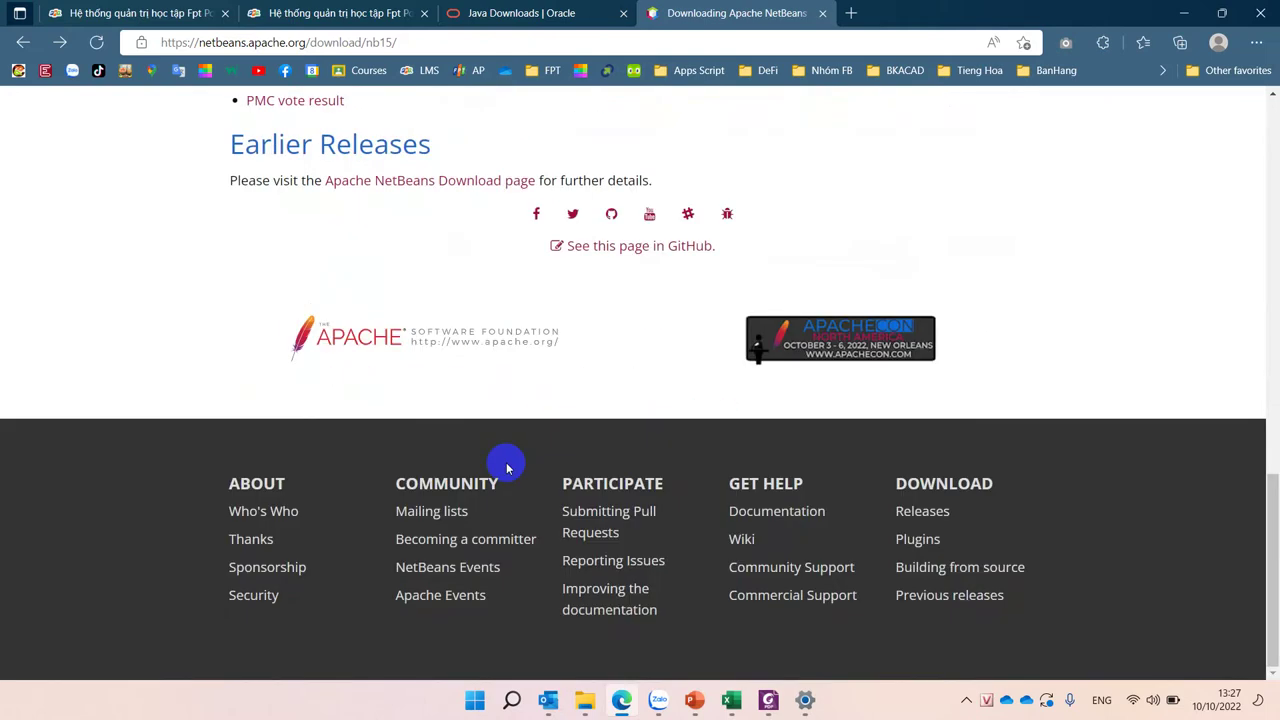
scroll(507, 466, "up", 12)
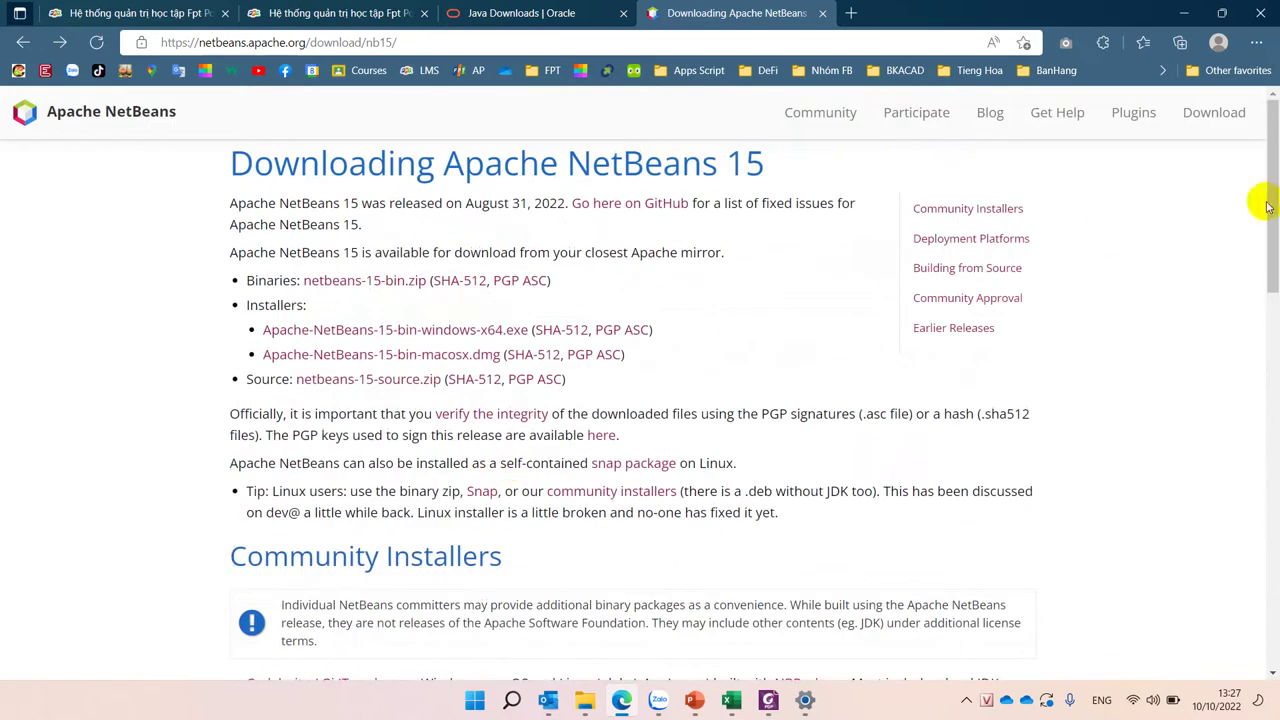
left_click(1212, 114)
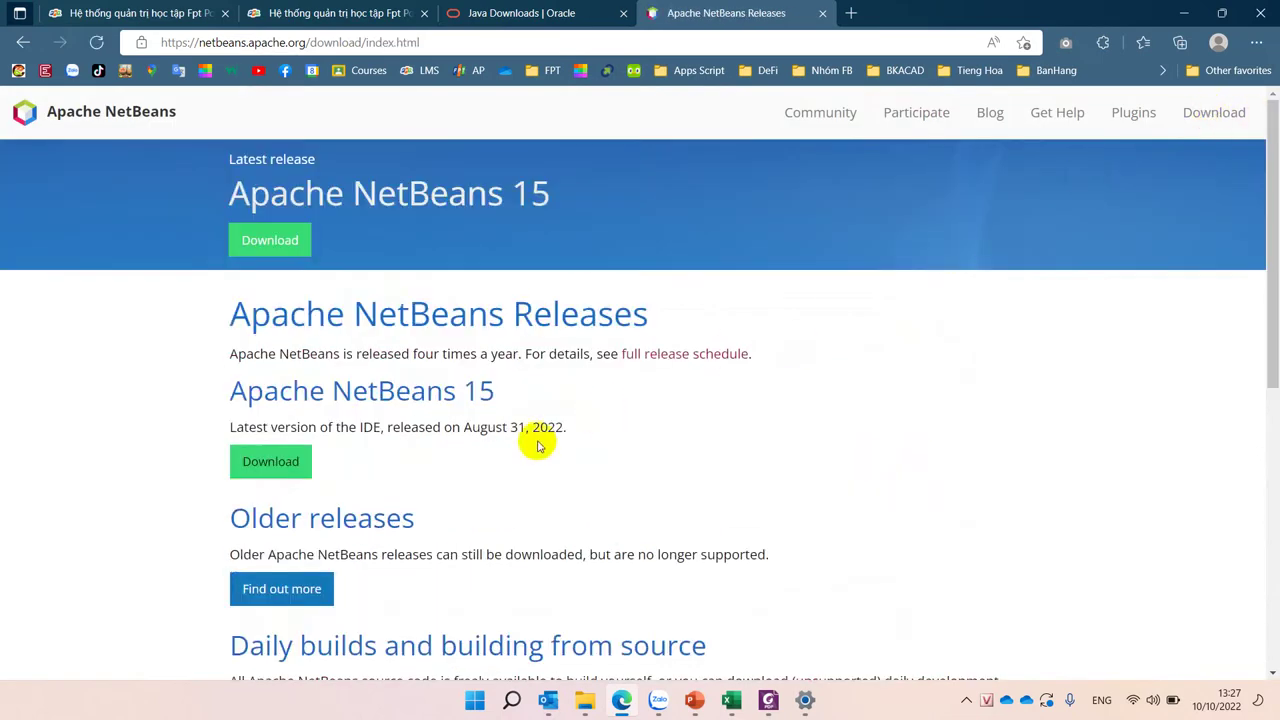
scroll(350, 406, "down", 3)
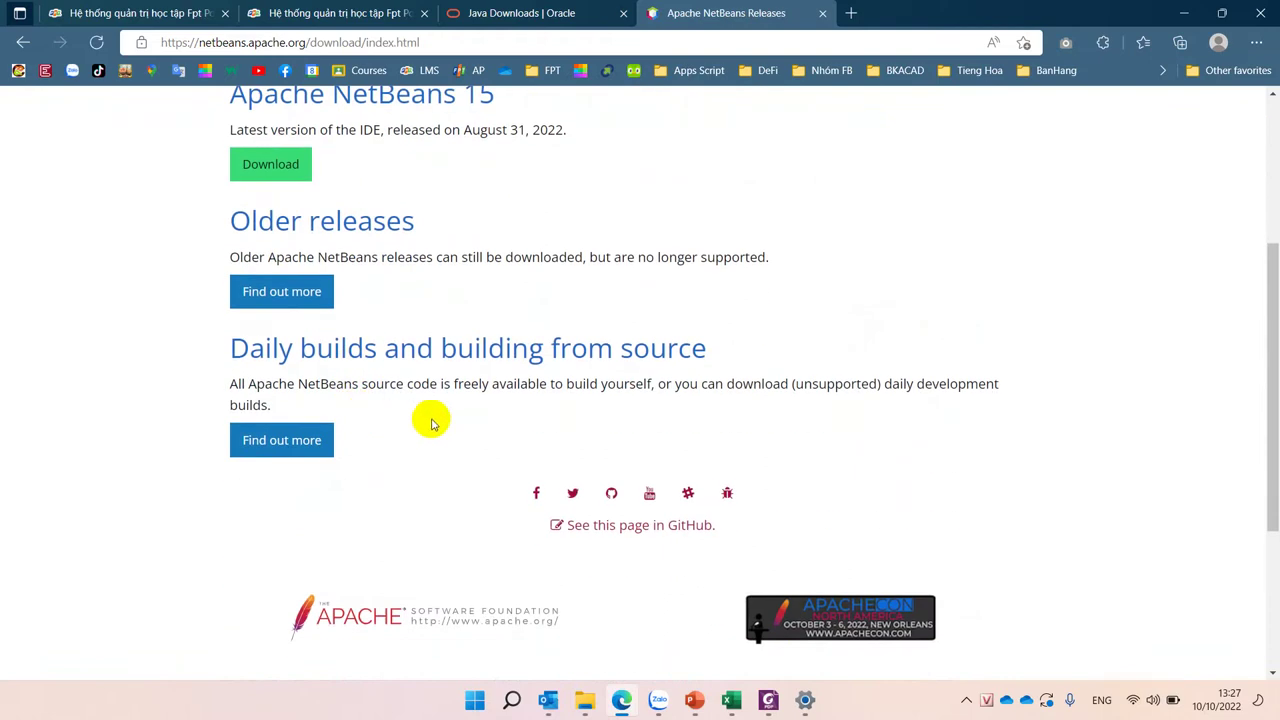
scroll(432, 424, "up", 2)
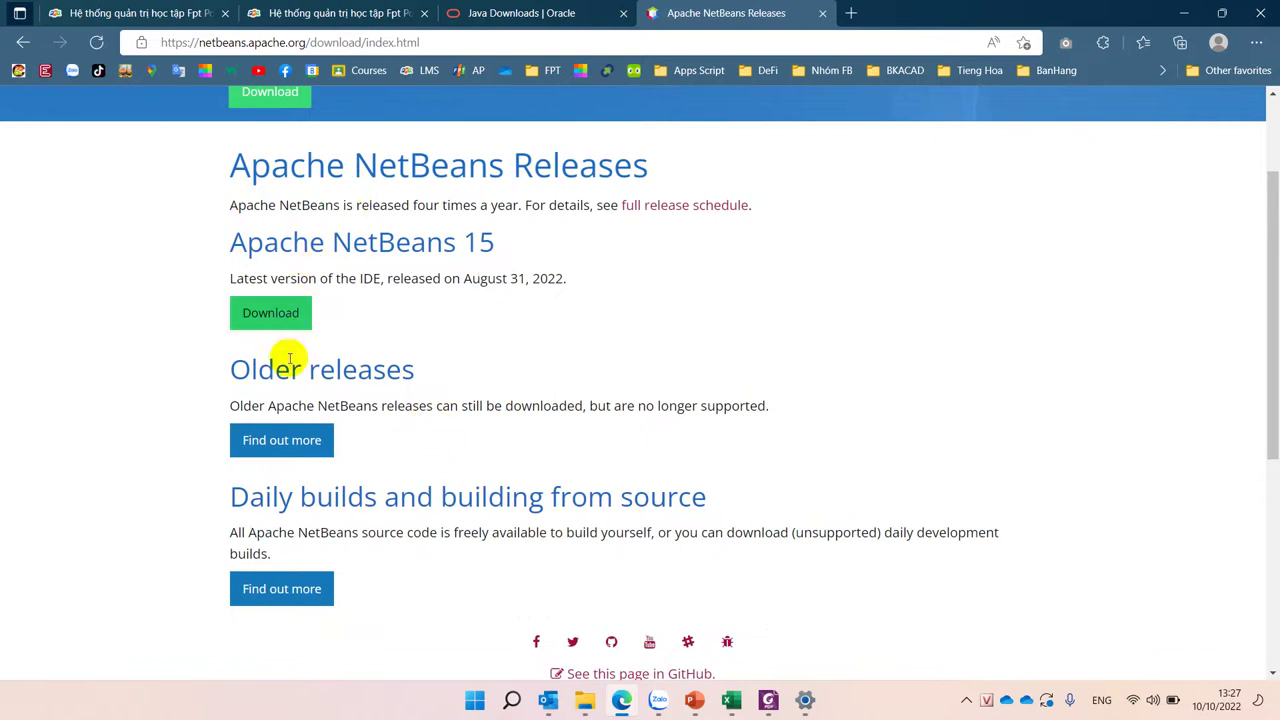
left_click(279, 317)
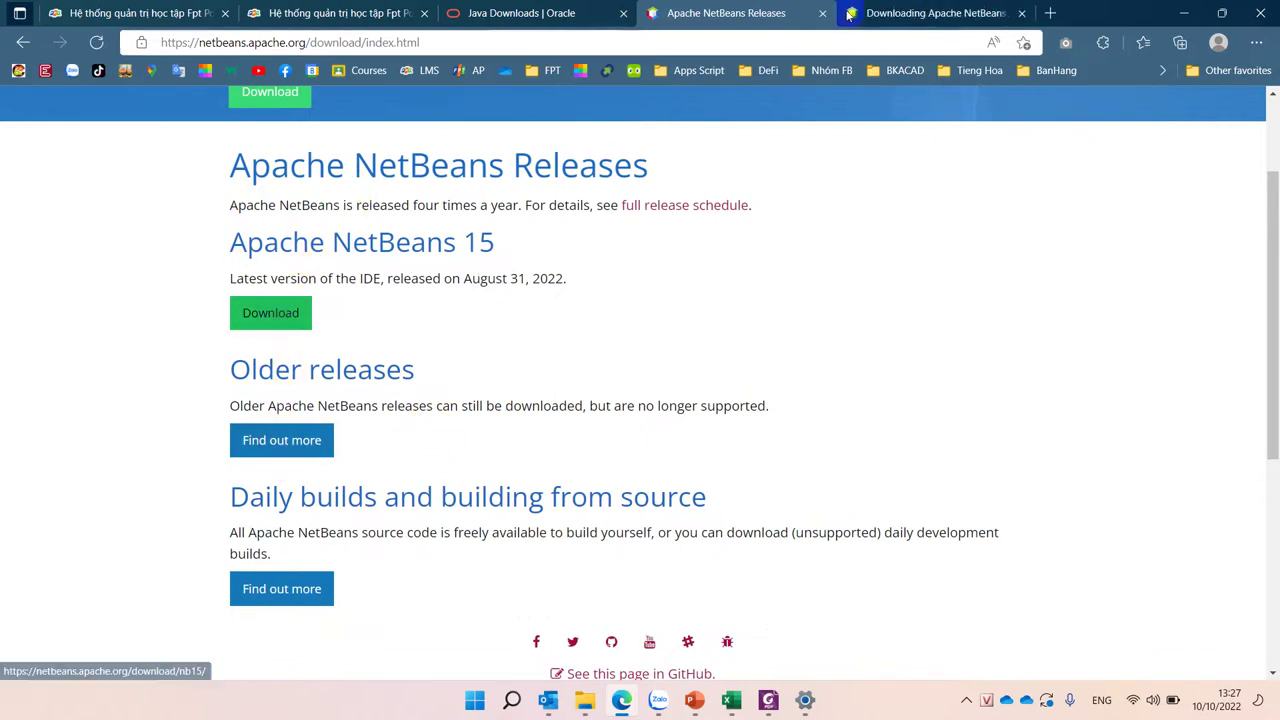
left_click(897, 10)
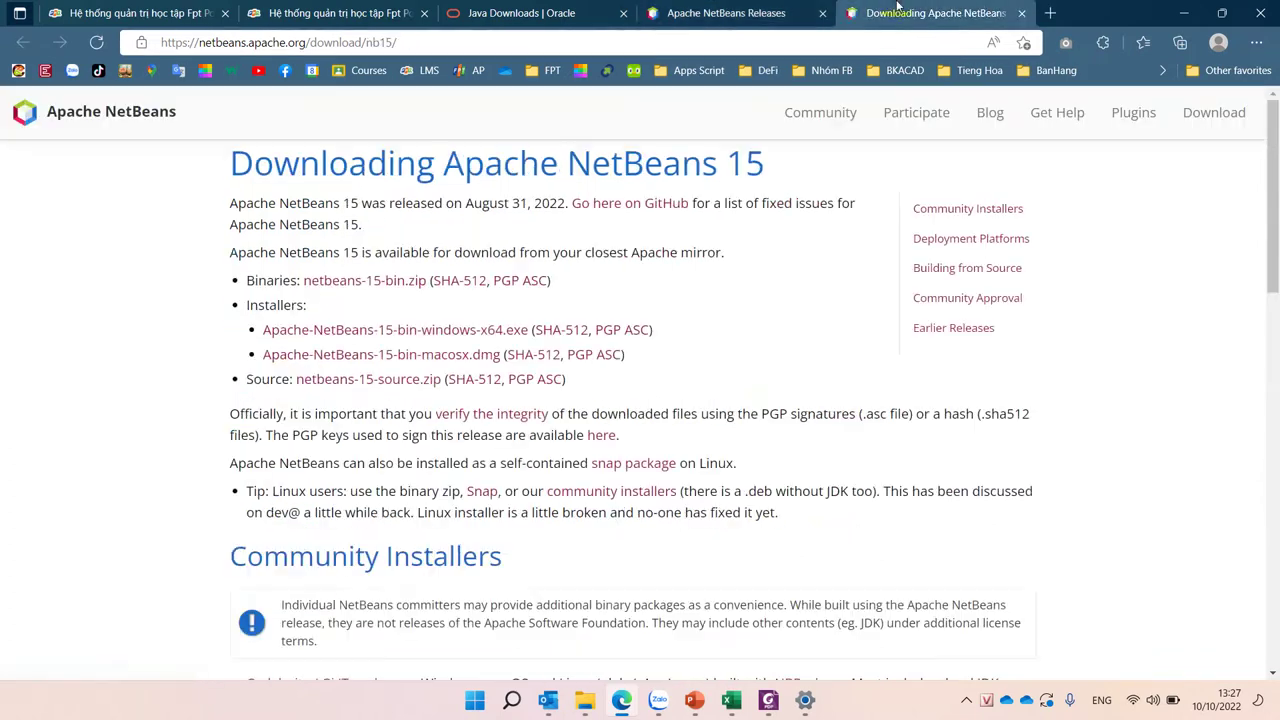
left_click(485, 333)
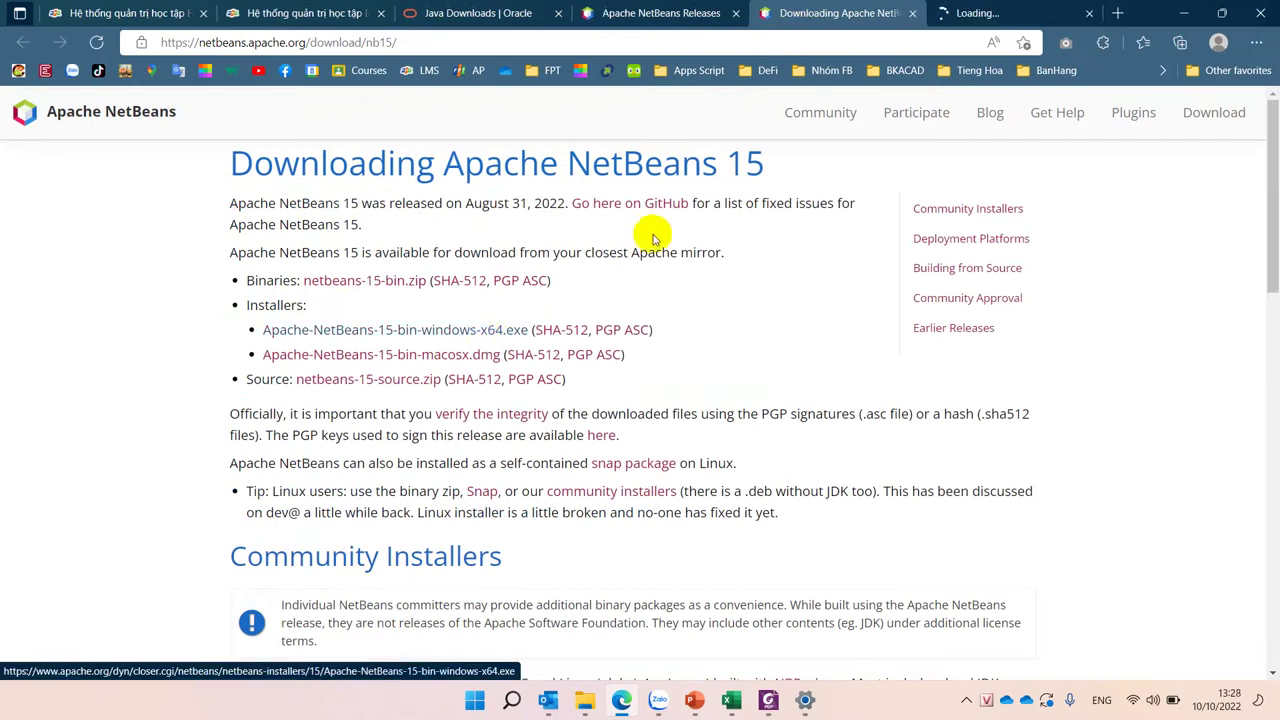
Step: Start the HTTP mirror download of the NetBeans 15 Windows x64 installer, then bring up the Start menu
left_click(977, 15)
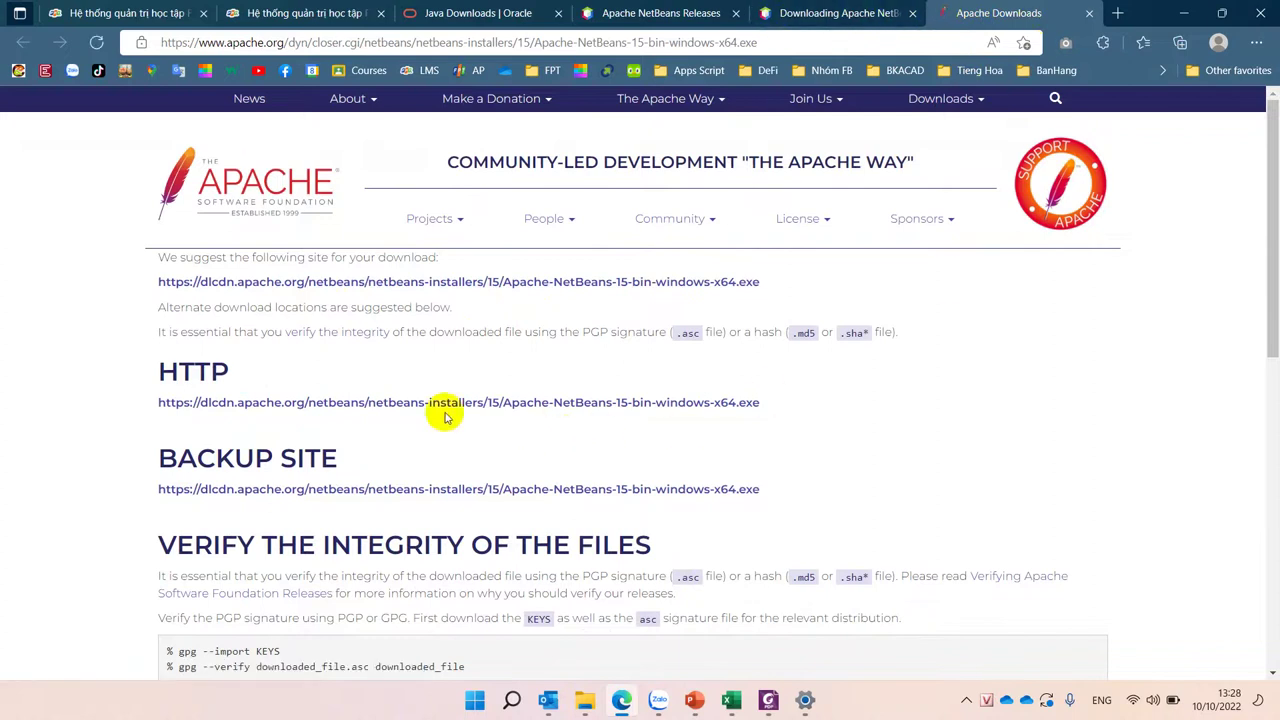
left_click(388, 405)
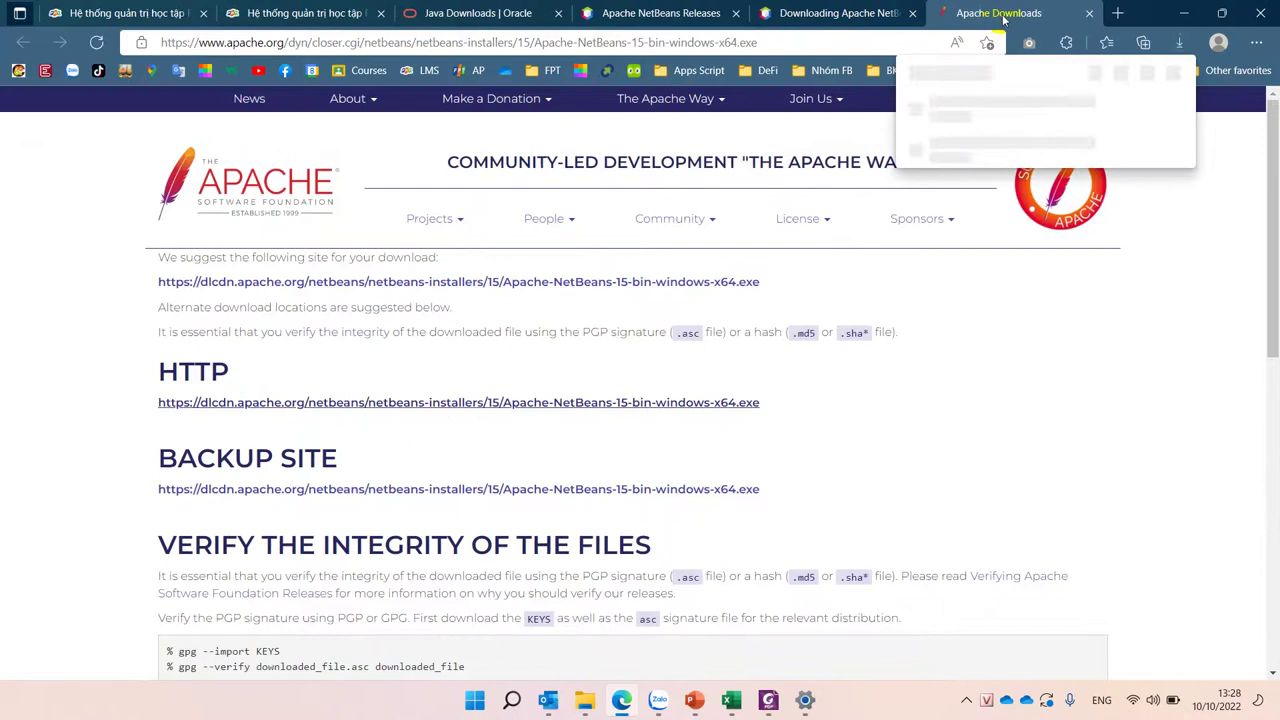
mouse_move(945, 115)
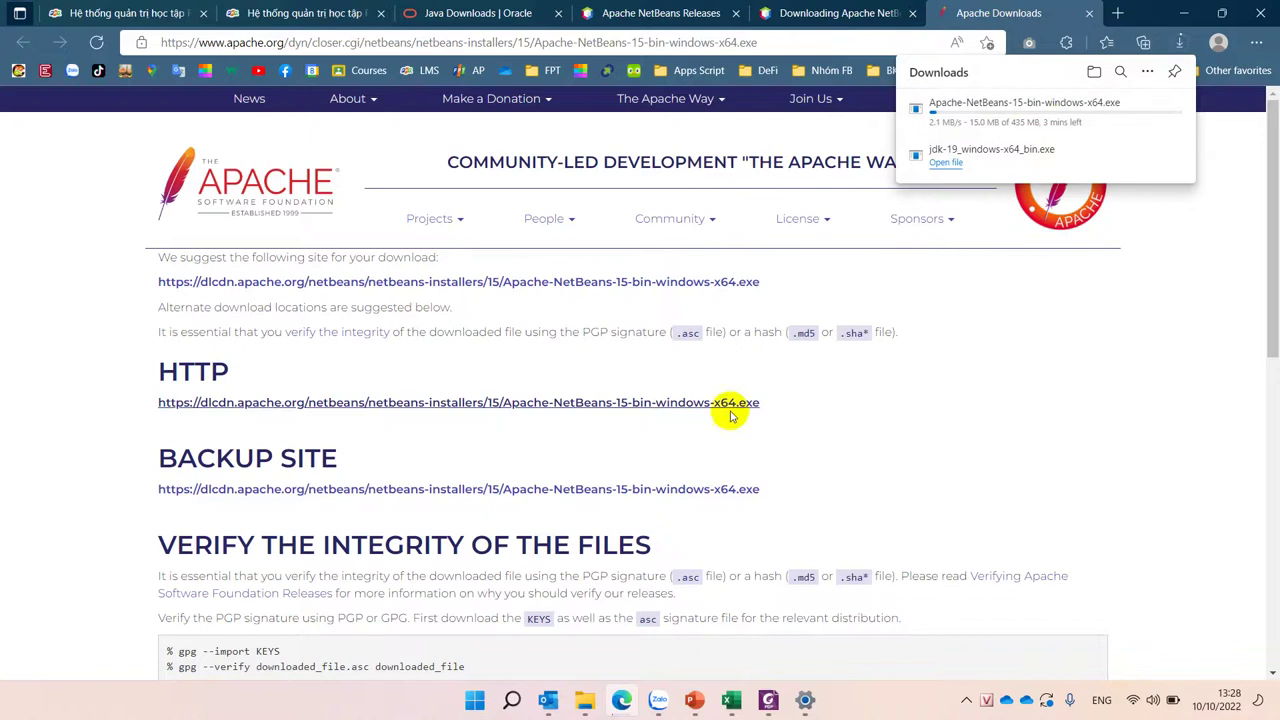
left_click(474, 699)
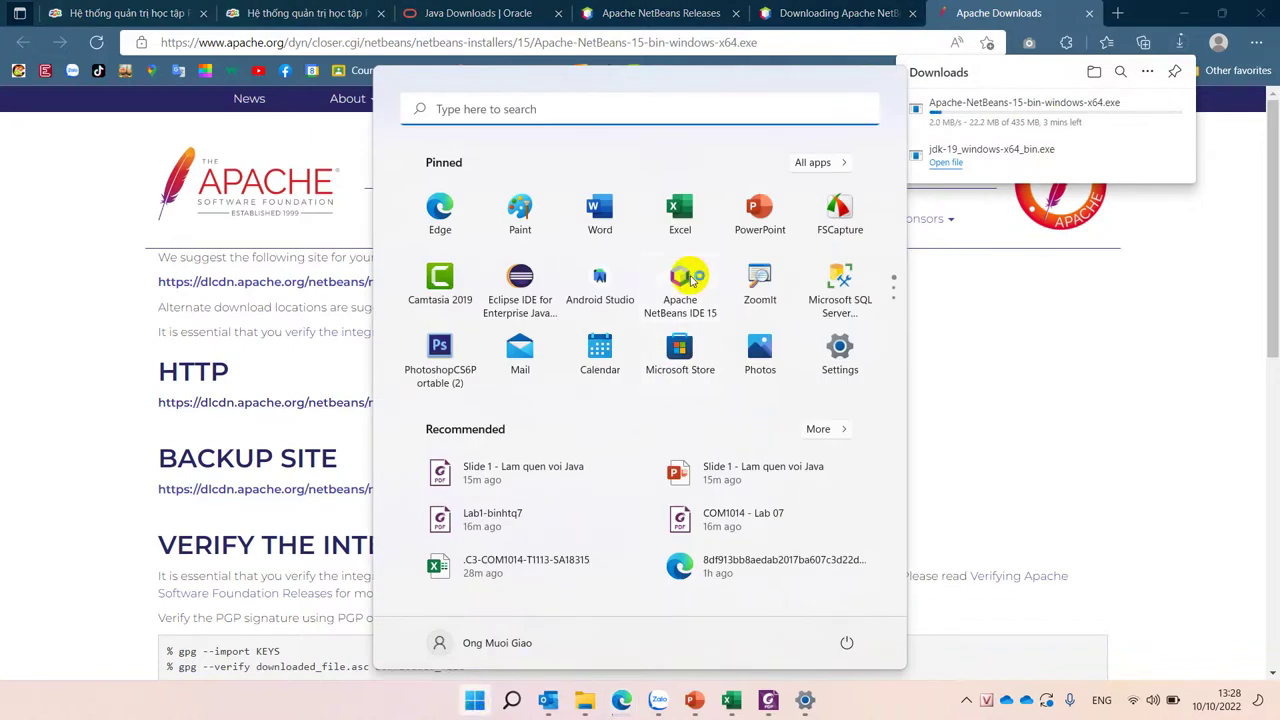
Step: Launch Apache NetBeans IDE 15 from its pinned Start menu tile
left_click(690, 280)
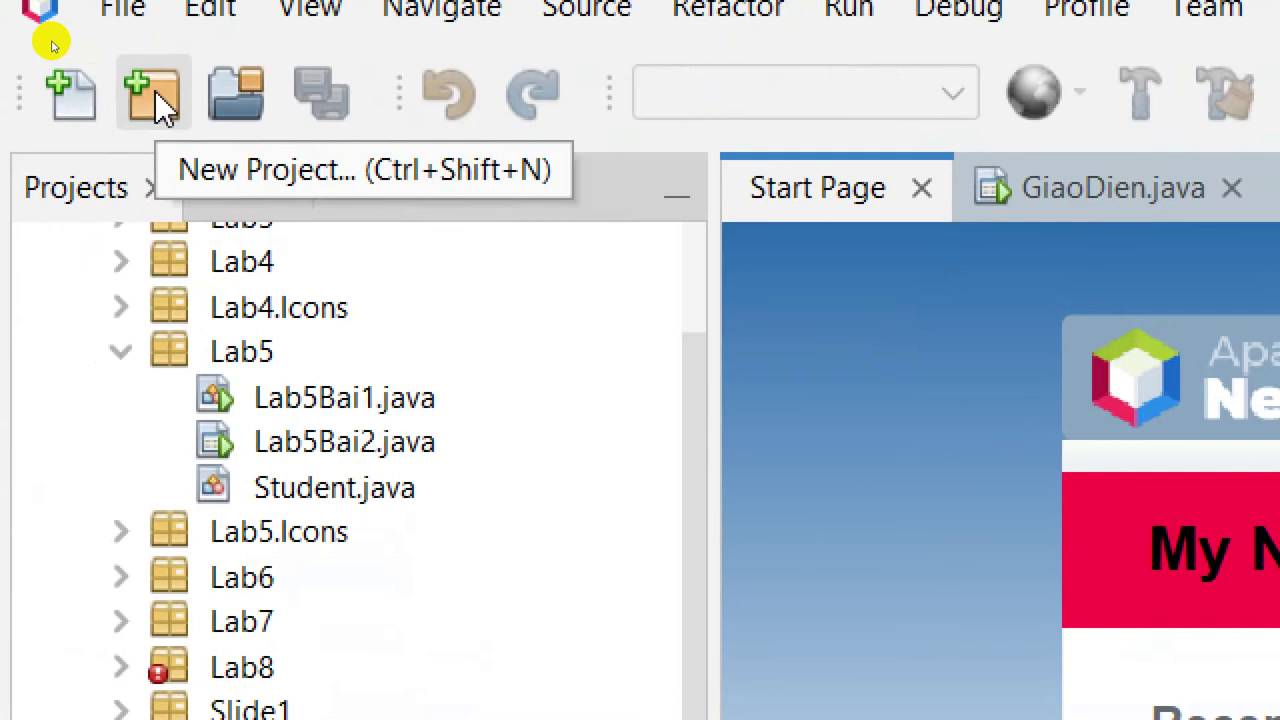
Step: Start a new Java with Ant > Java Application project
left_click(155, 91)
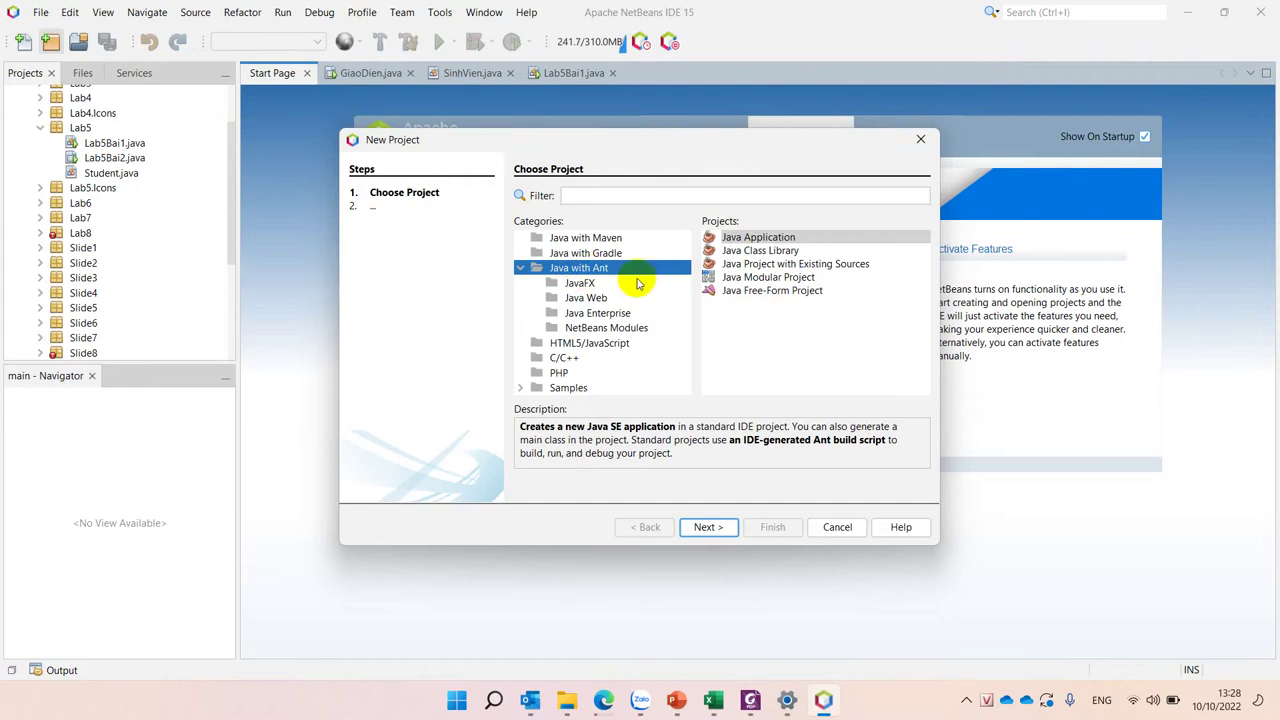
left_click(748, 240)
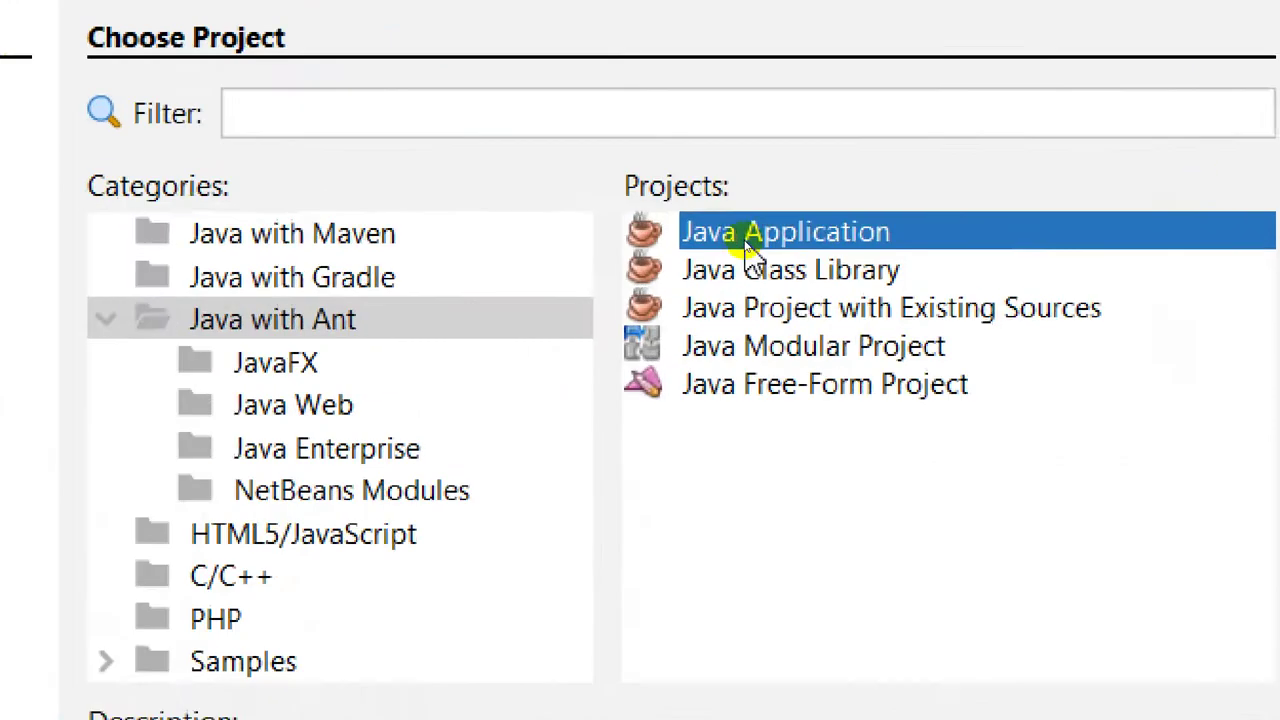
left_click(687, 272)
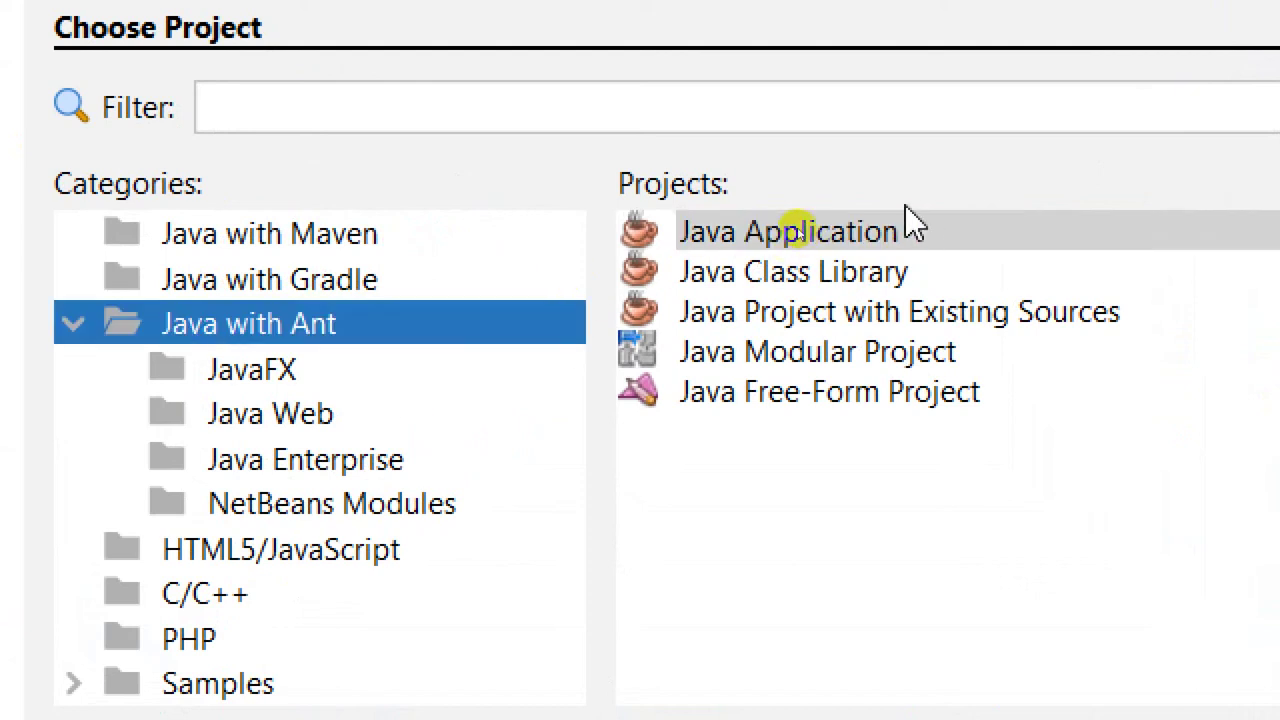
left_click(870, 235)
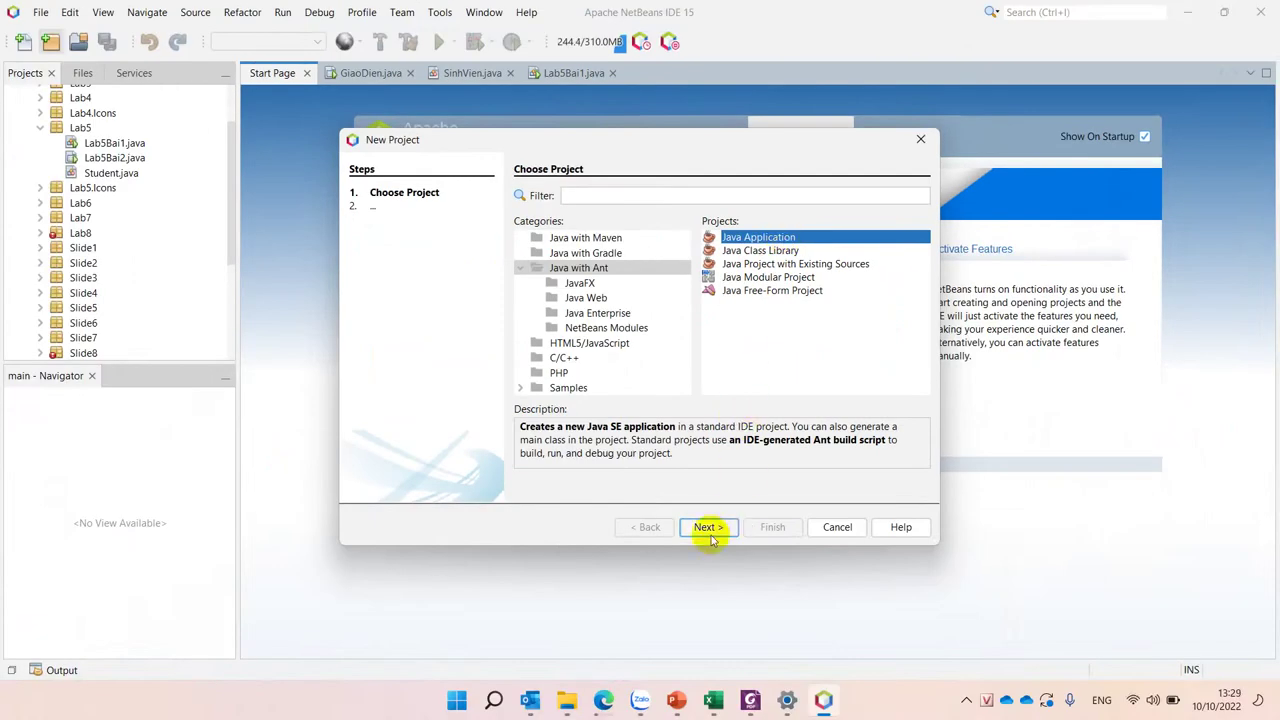
left_click(708, 527)
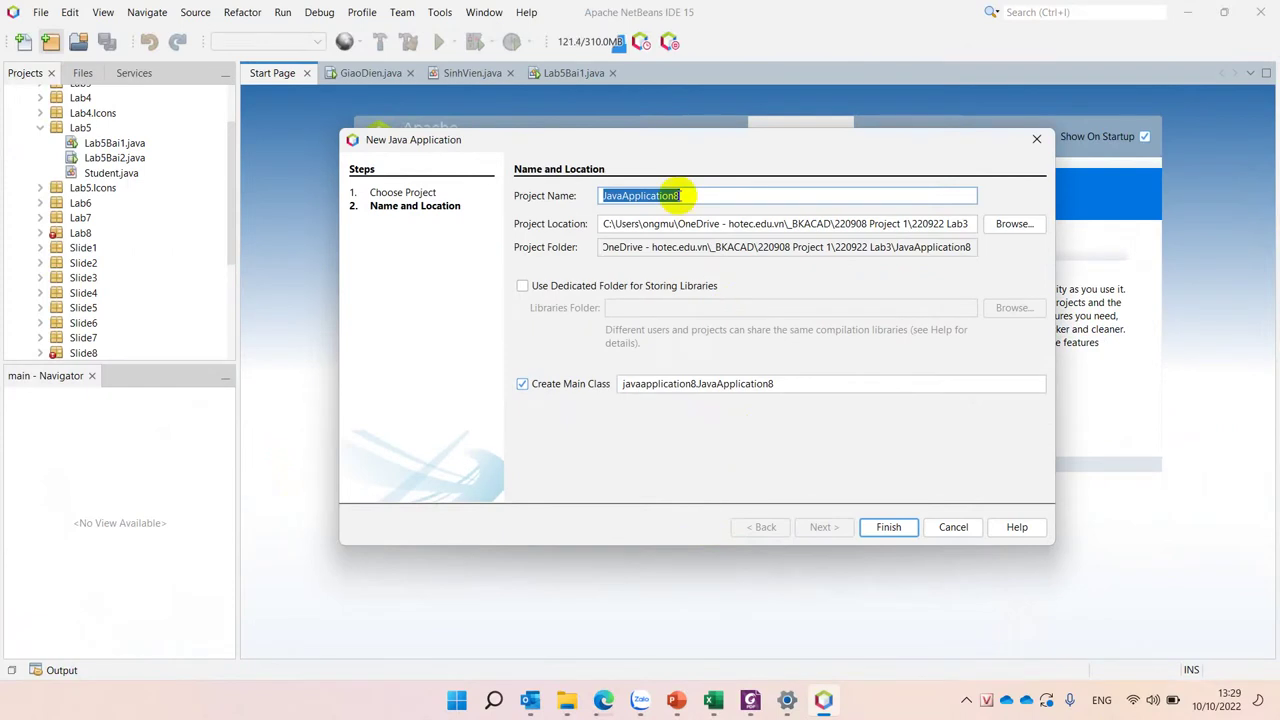
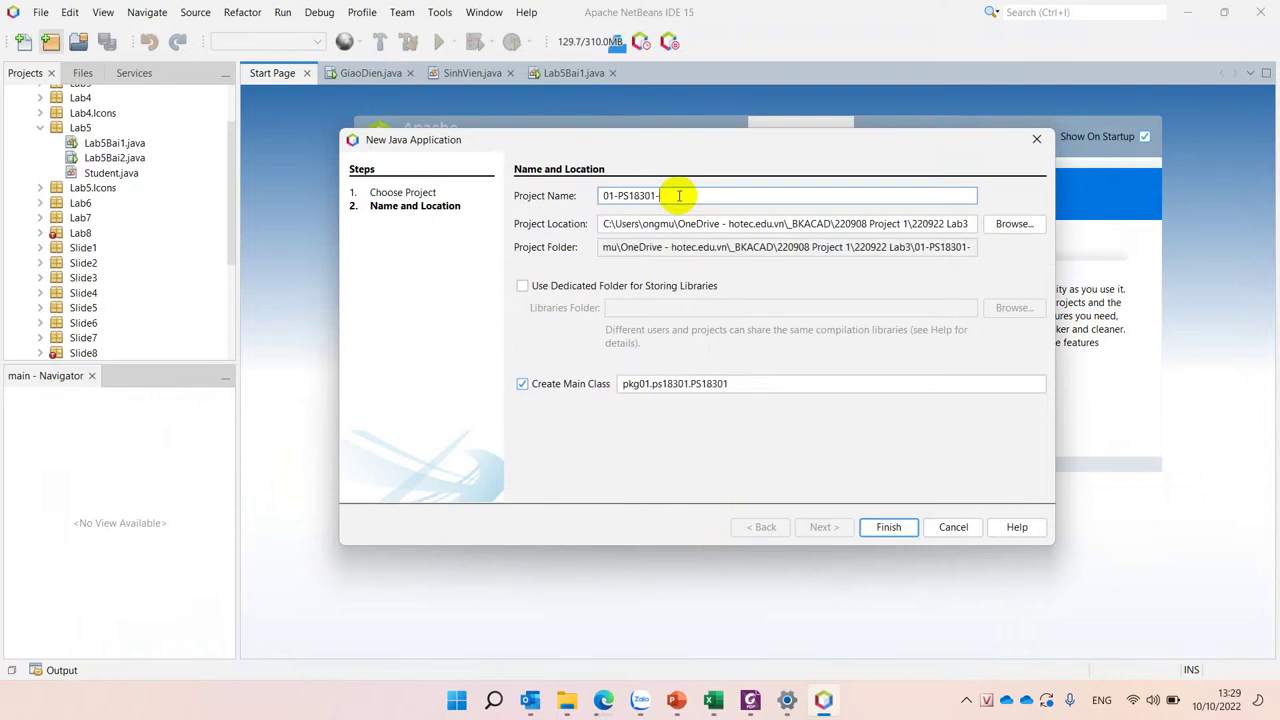
type("Binh")
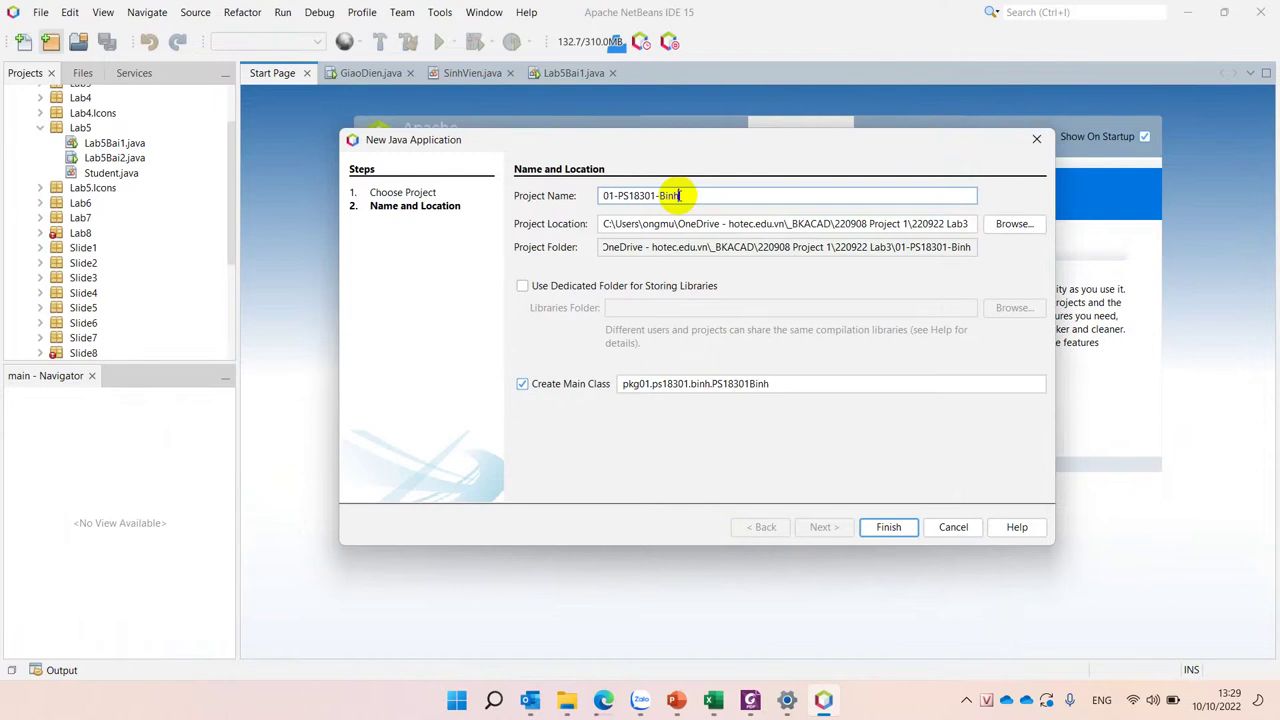
type("-Lab")
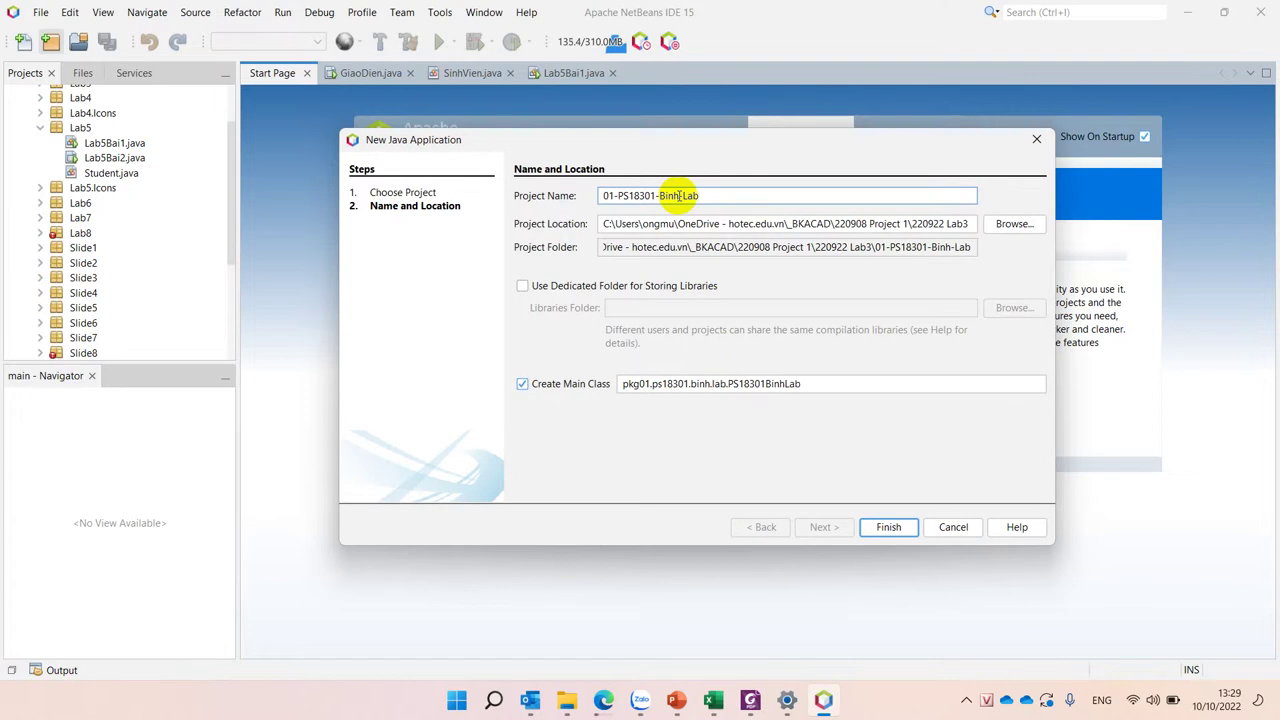
type("7")
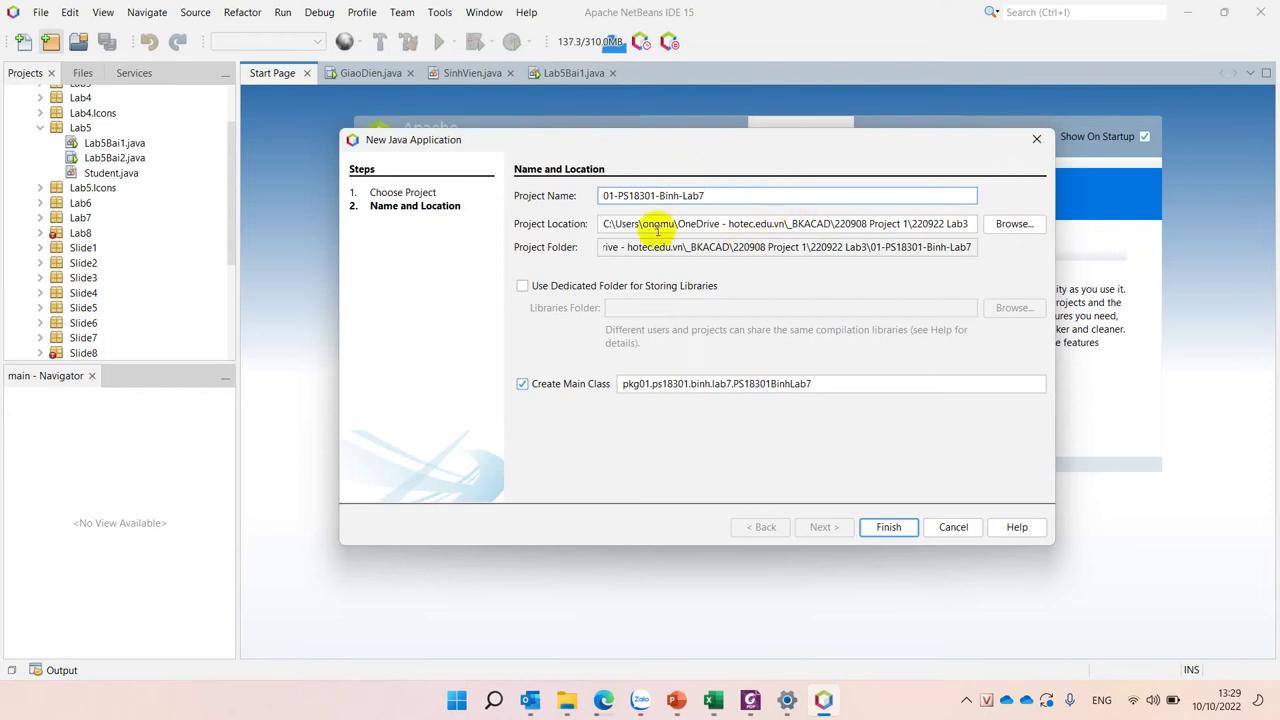
left_click(1018, 226)
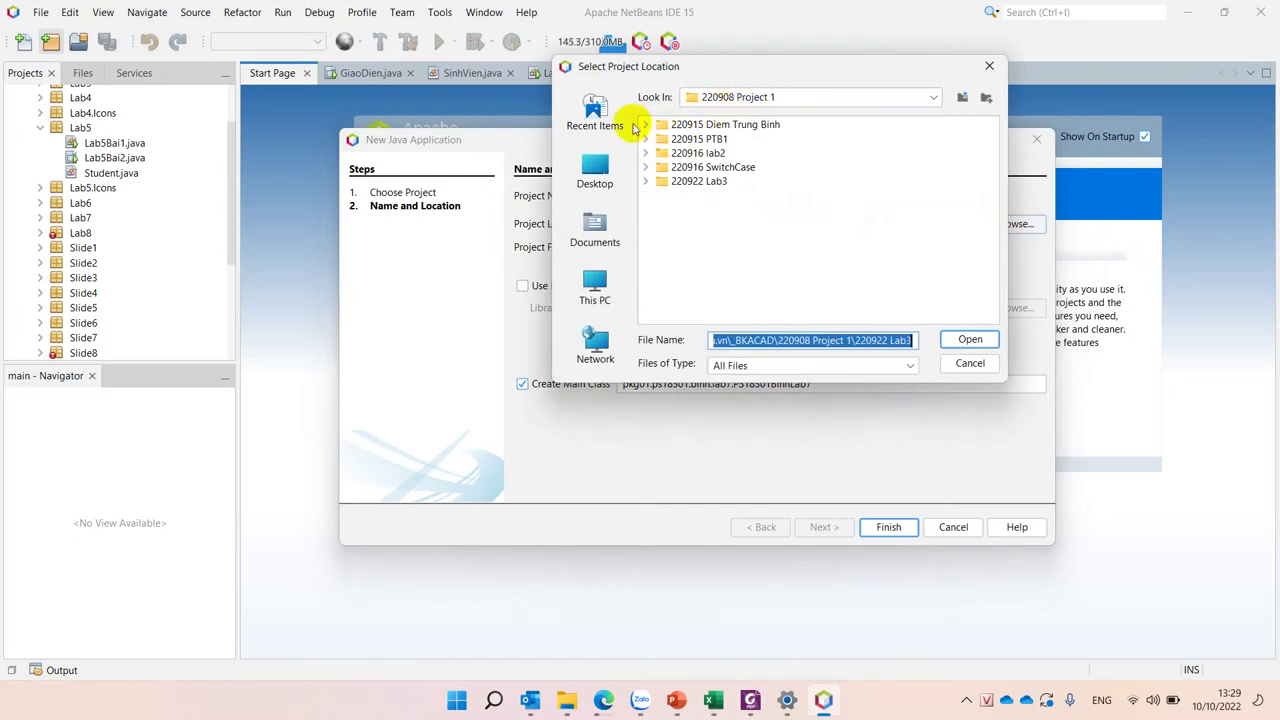
Step: Choose C:\COM1014 - Tin học cơ sở - FA21 as the project location
left_click(594, 170)
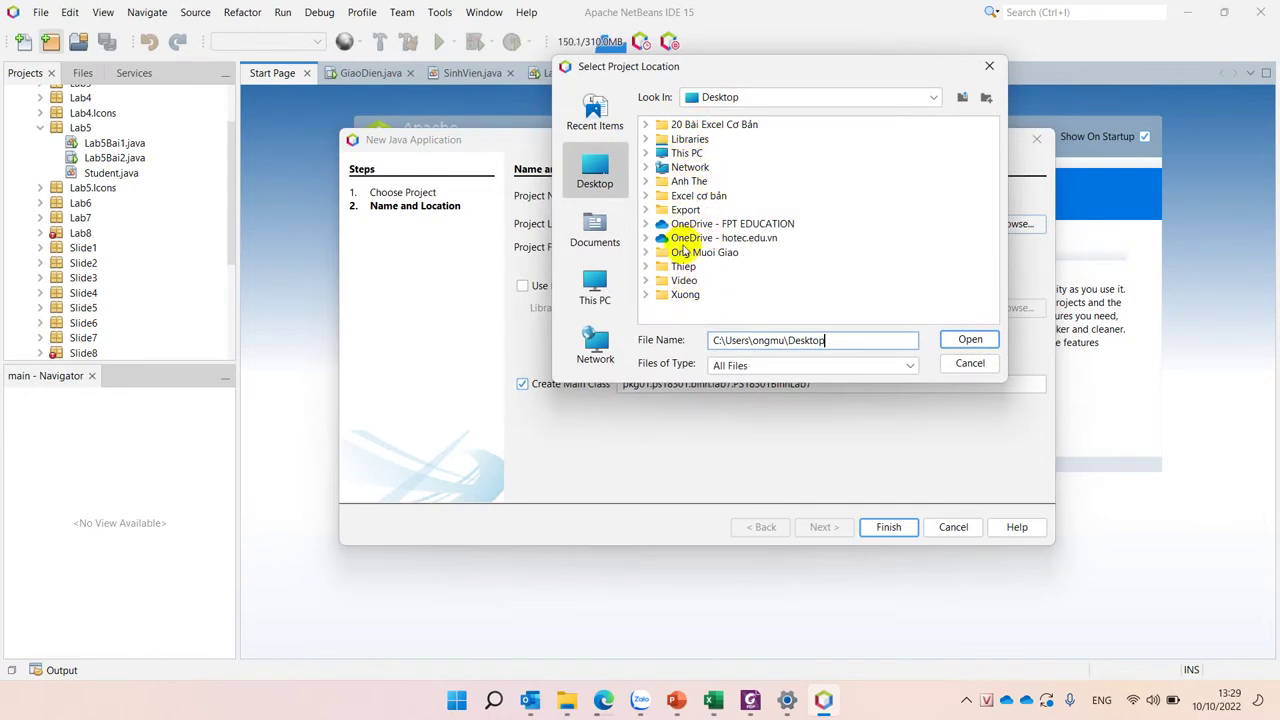
left_click(594, 288)
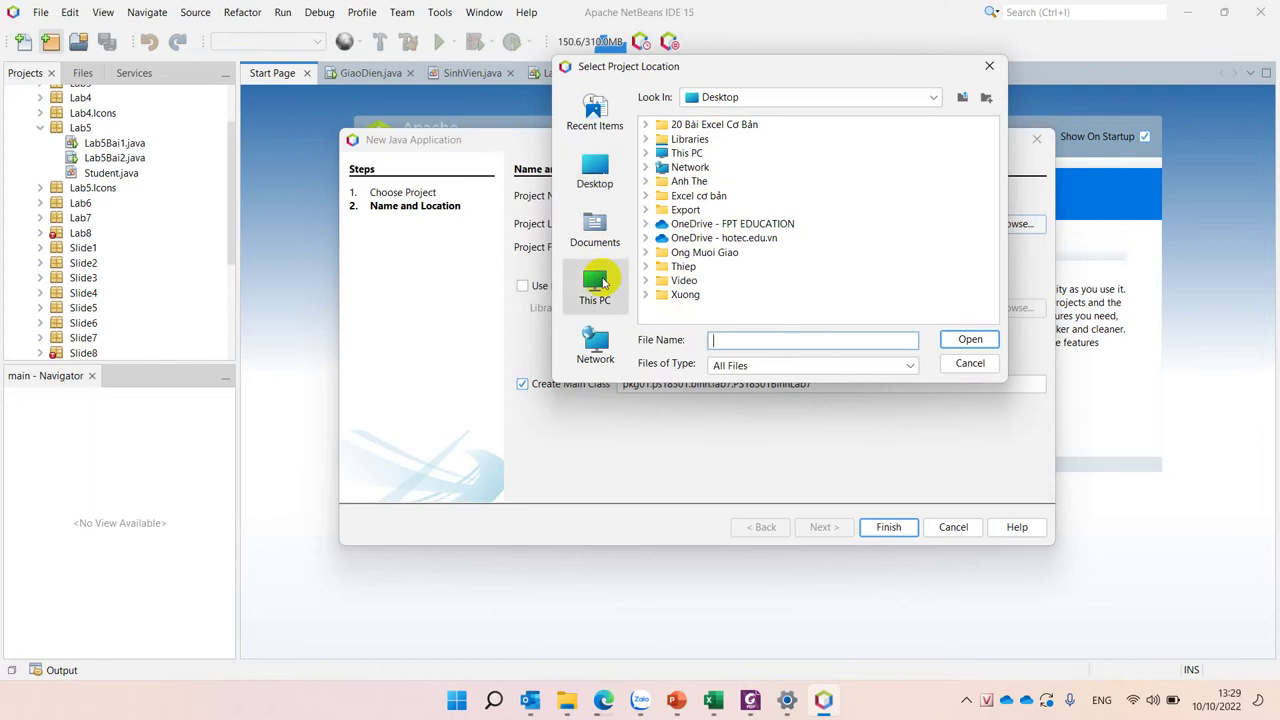
double_click(686, 125)
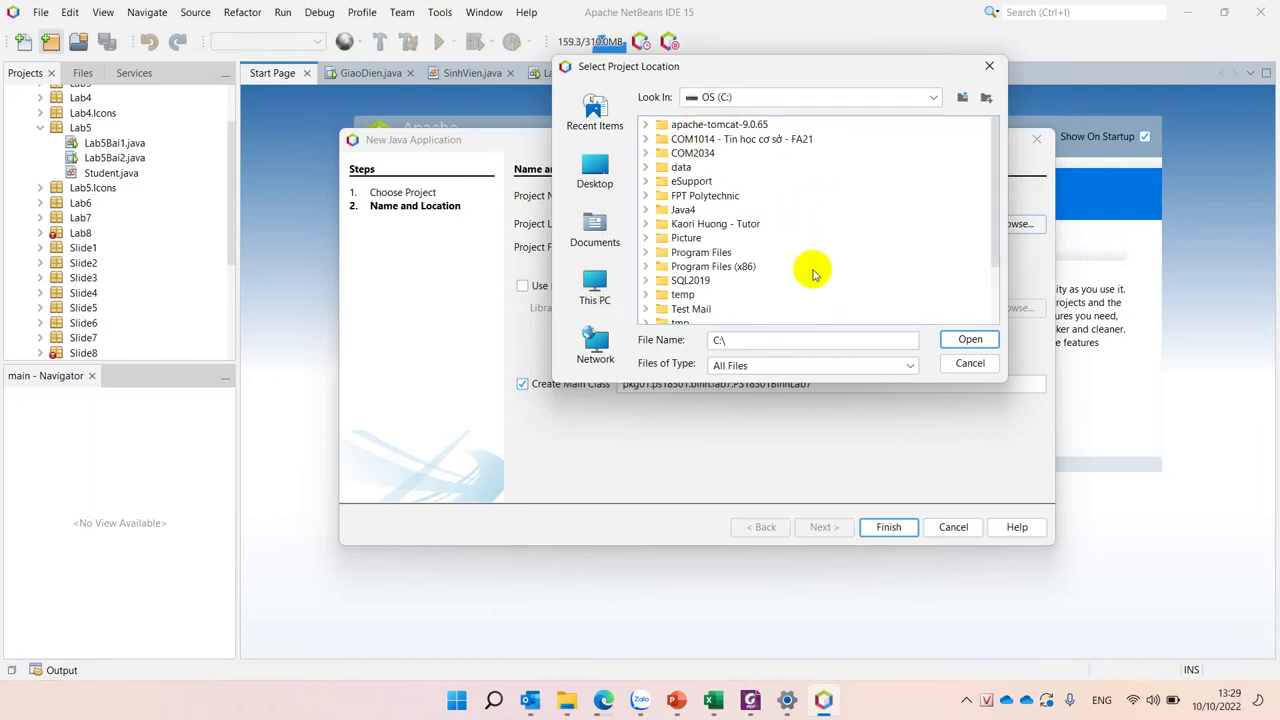
double_click(713, 141)
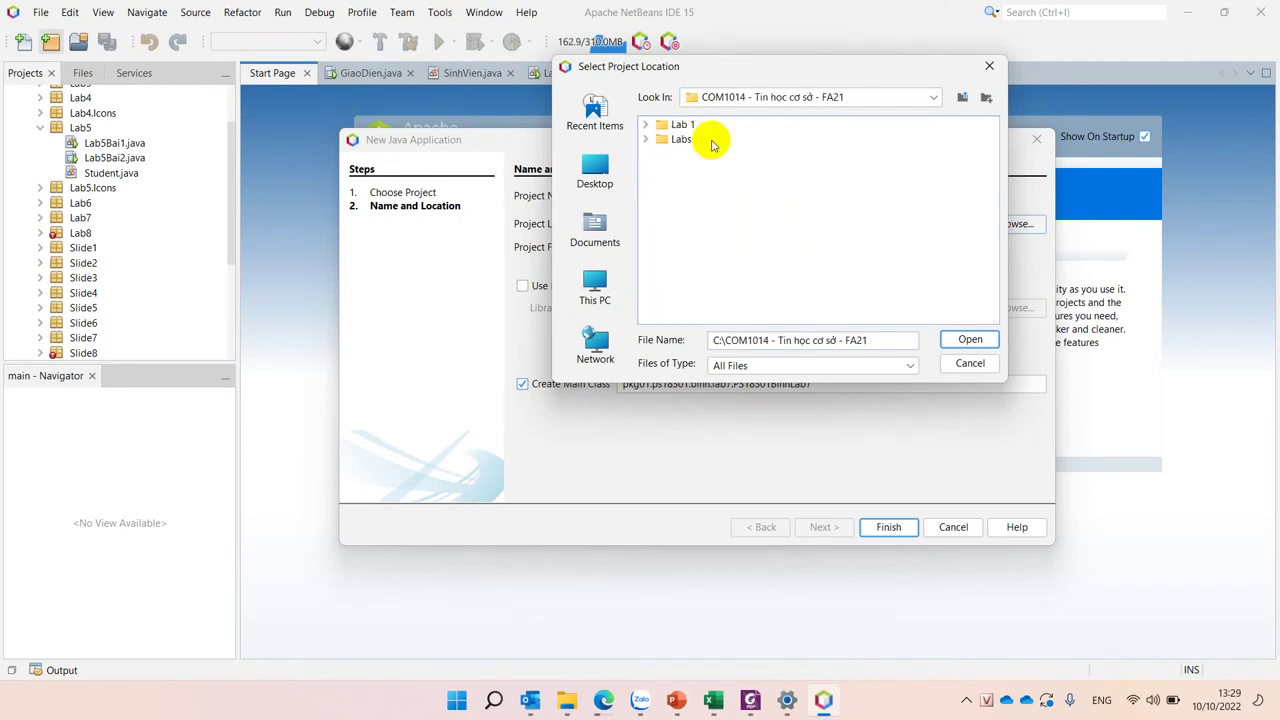
left_click(890, 341)
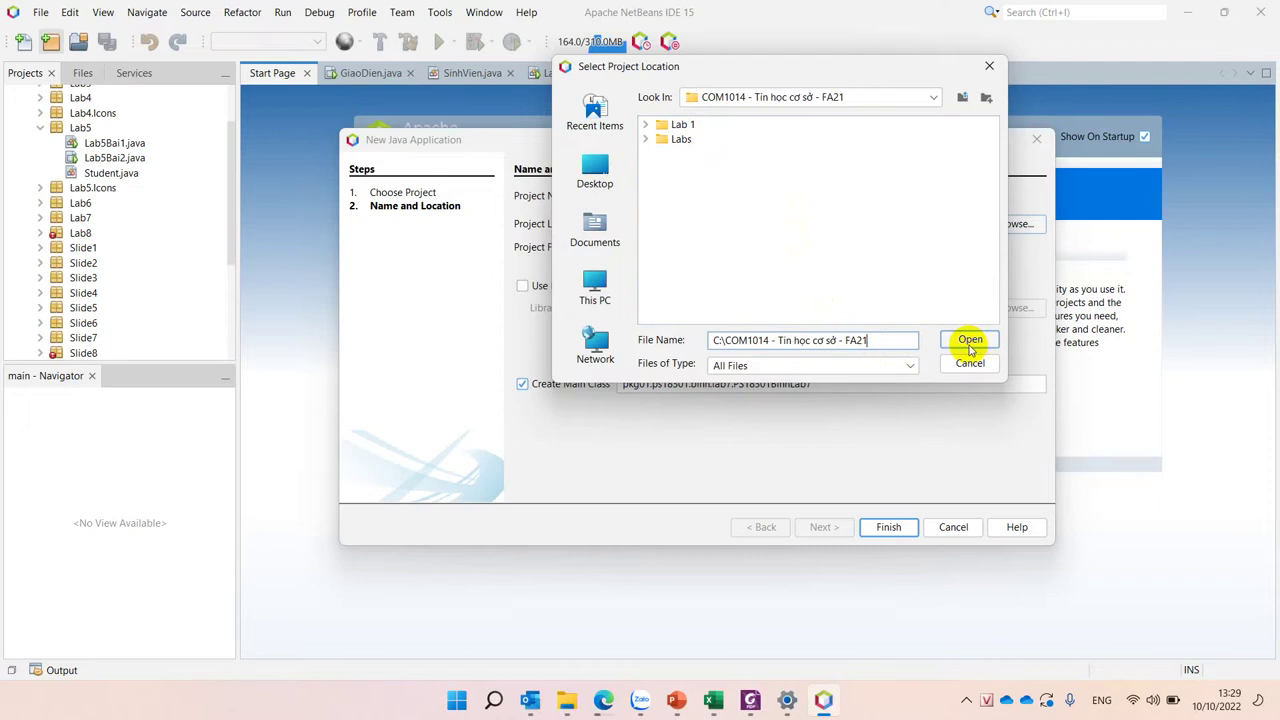
left_click(970, 343)
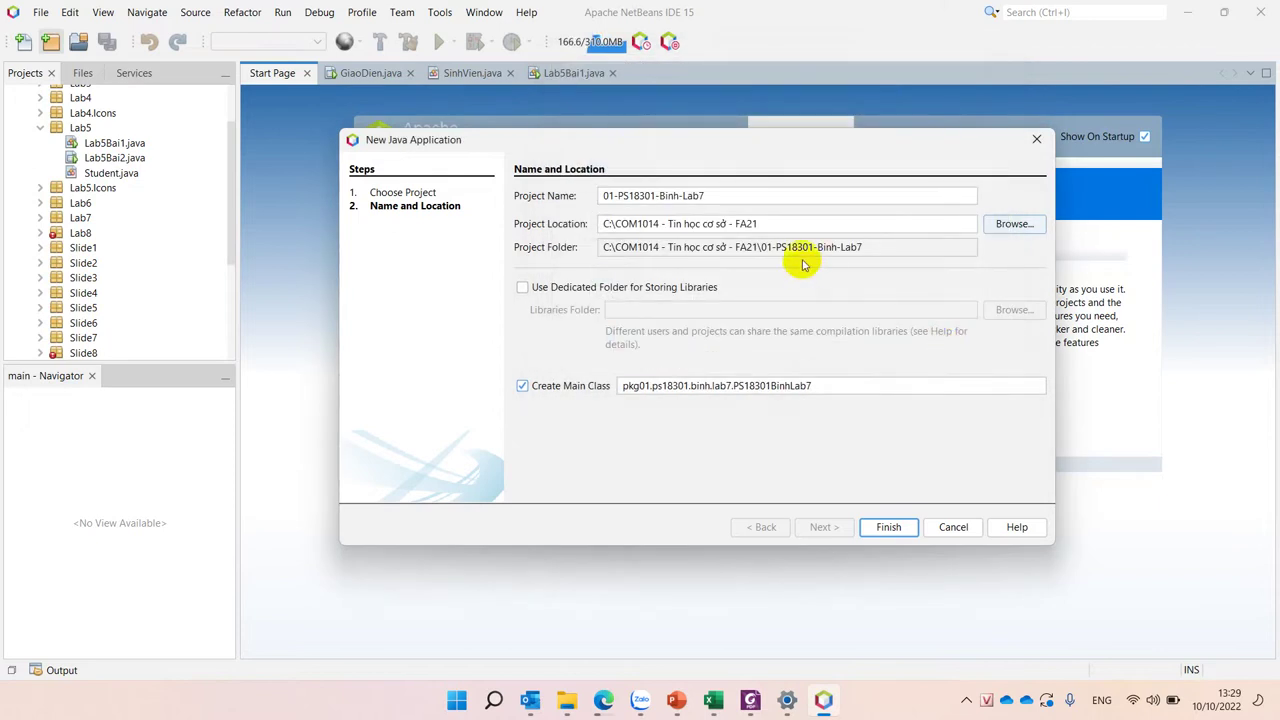
Step: Finish creating the Lab7 project and place the cursor after main's TODO comment
left_click(888, 524)
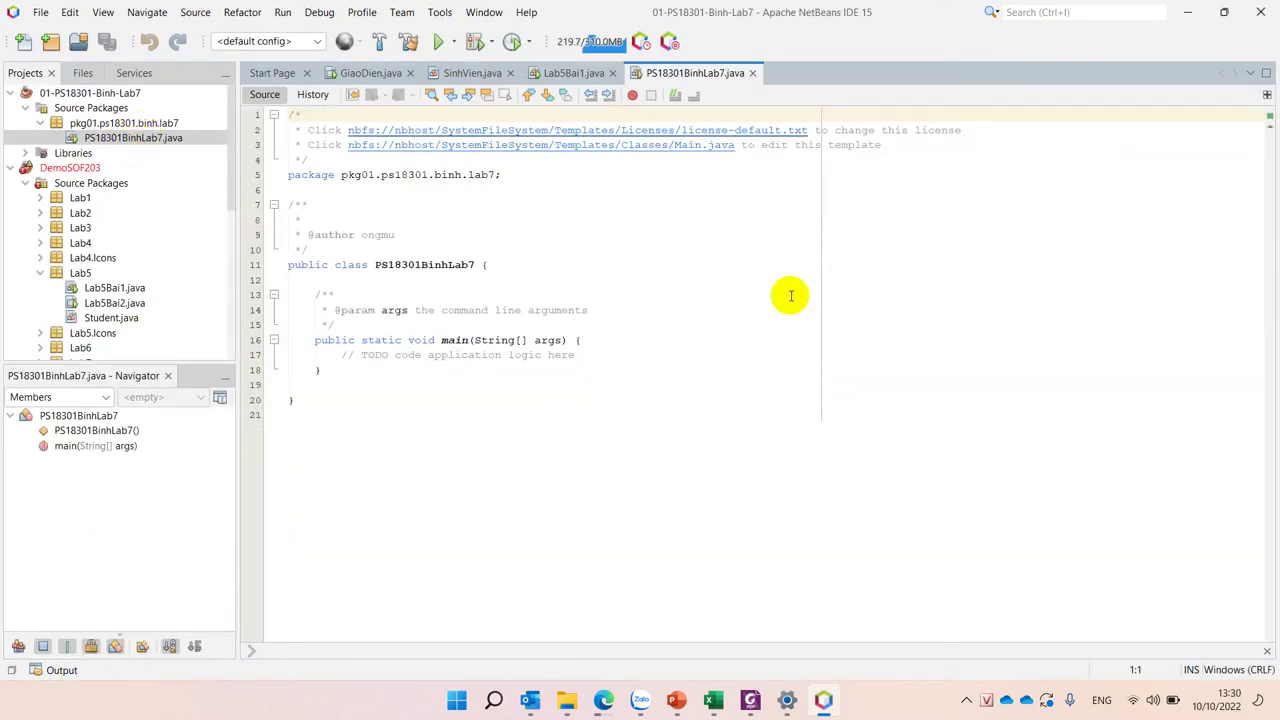
left_click(610, 356)
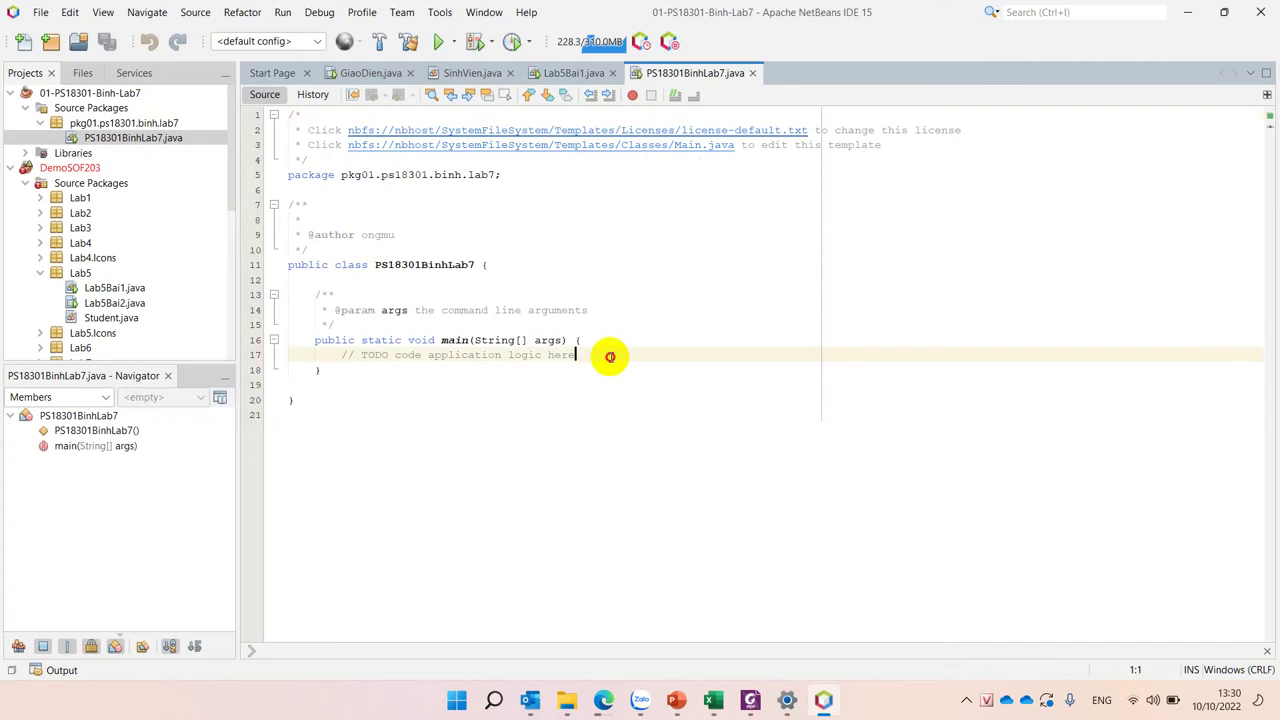
double_click(455, 340)
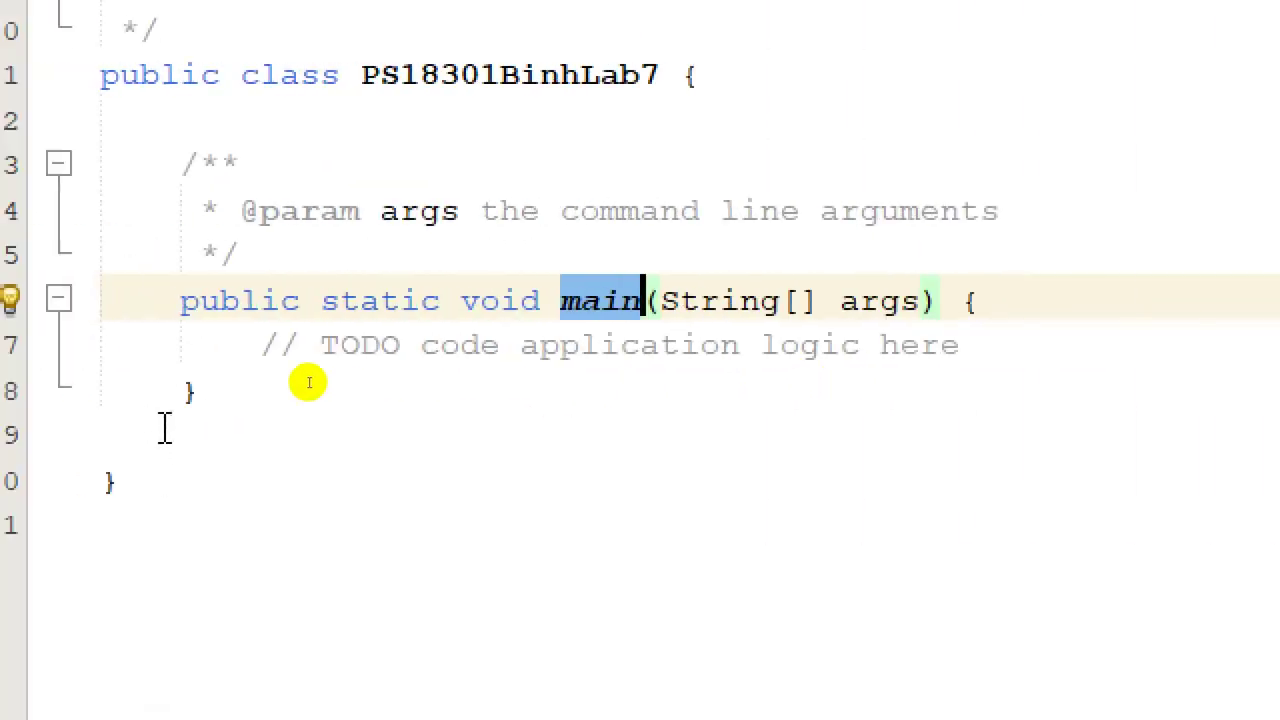
left_click(585, 303)
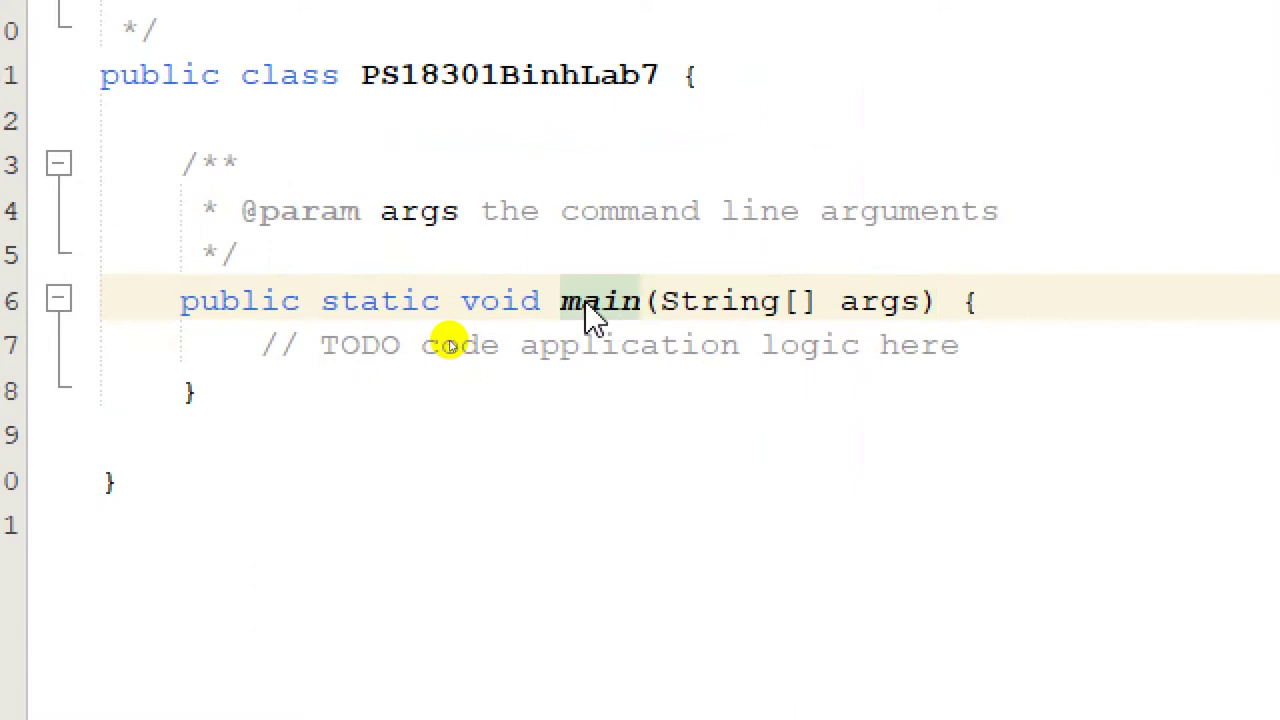
left_click_drag(338, 347, 960, 360)
left_click(1003, 358)
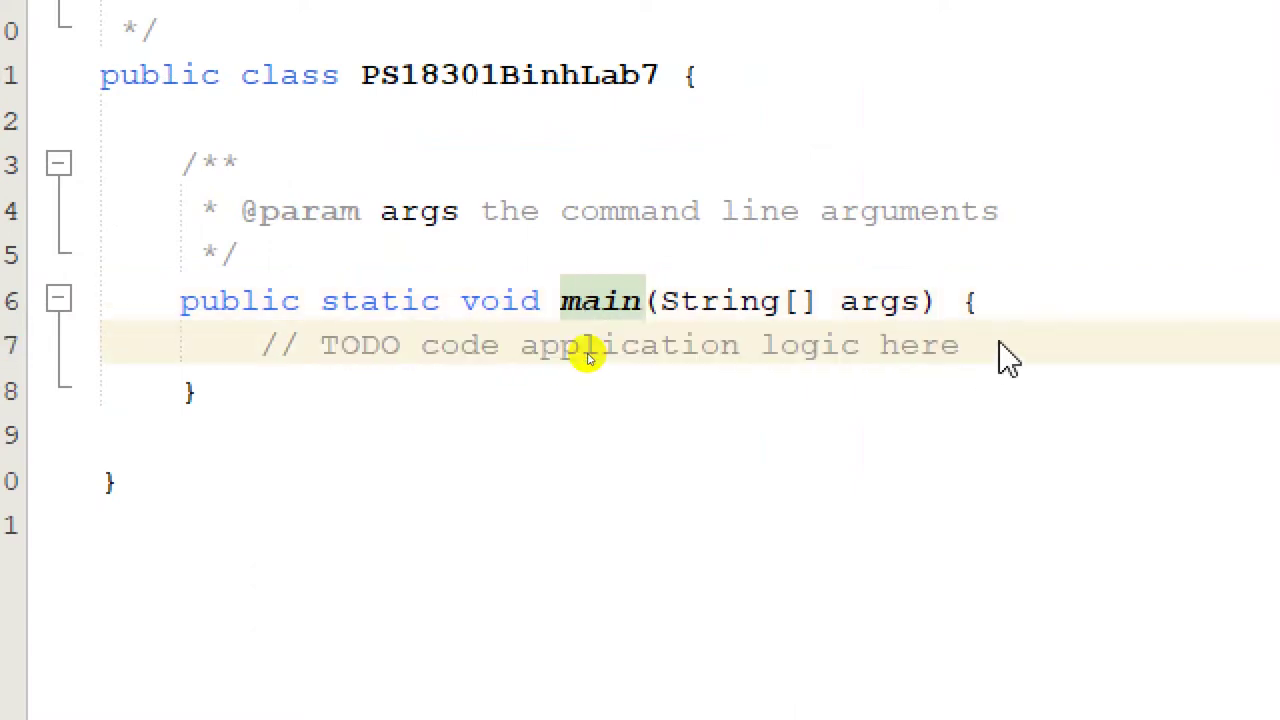
Step: Add a System.out.print statement with the student's full name and ID below the TODO
key("Return")
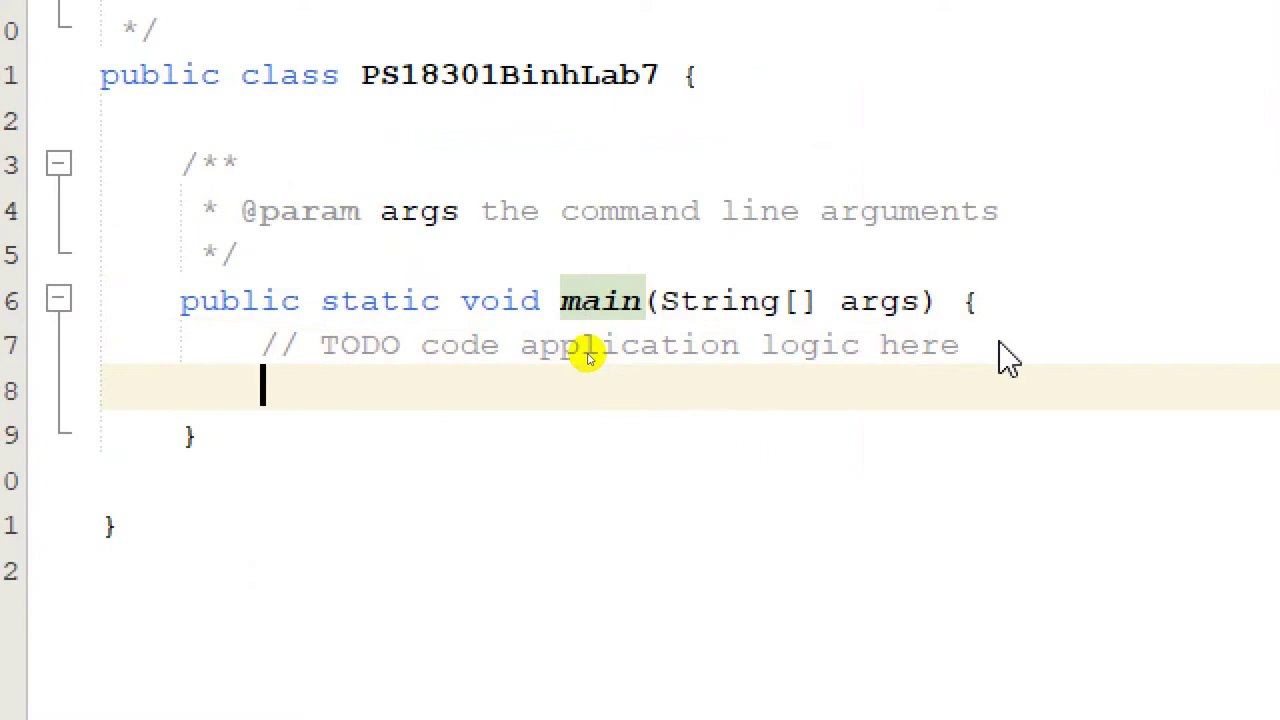
type("System")
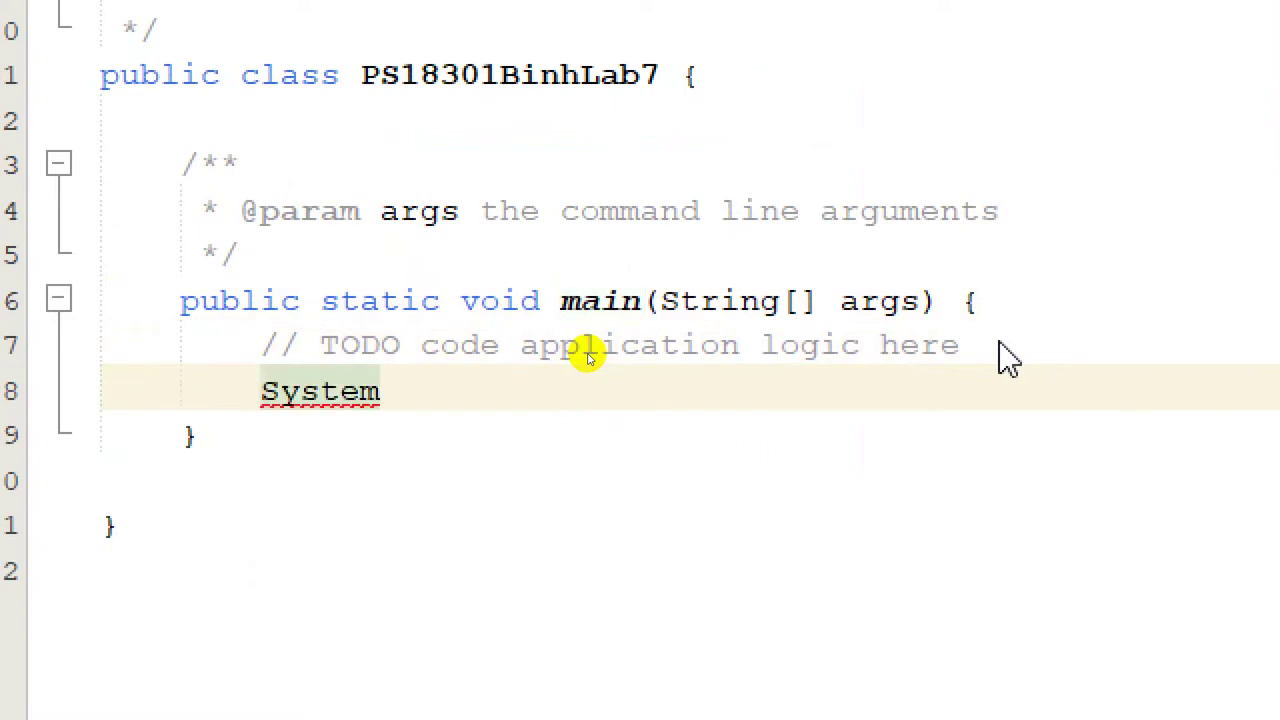
type(".out")
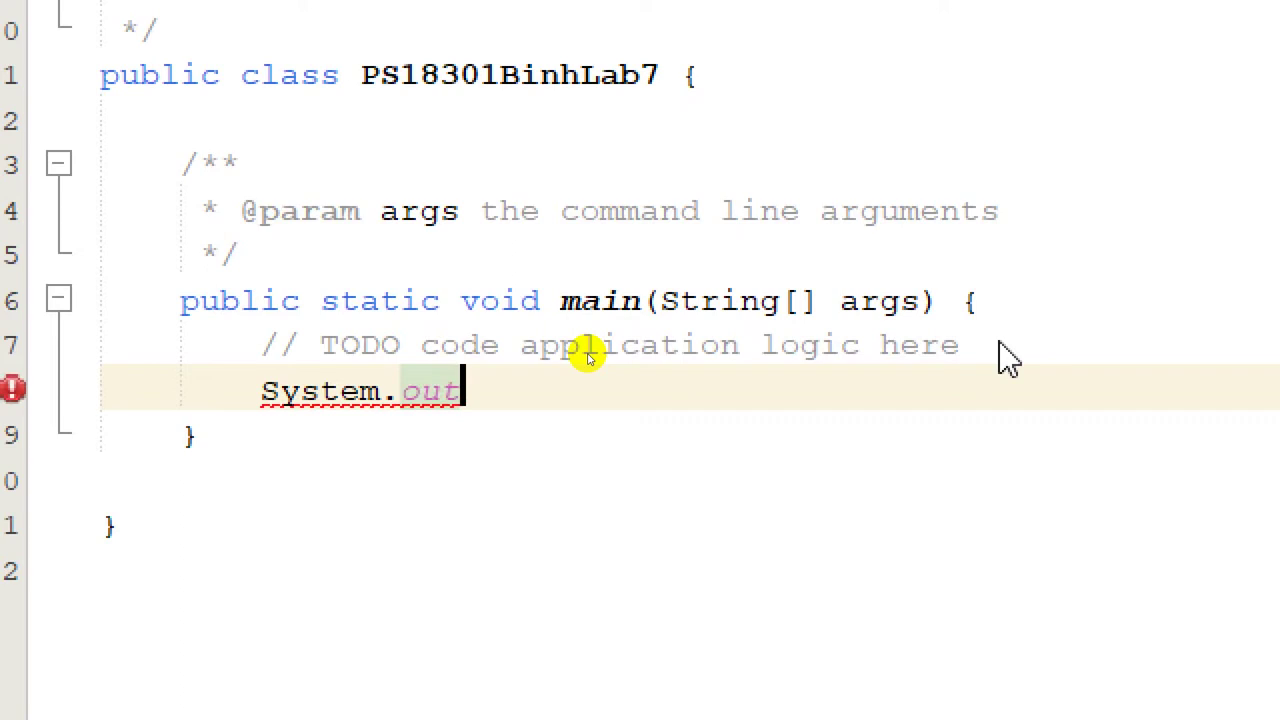
type(".pr")
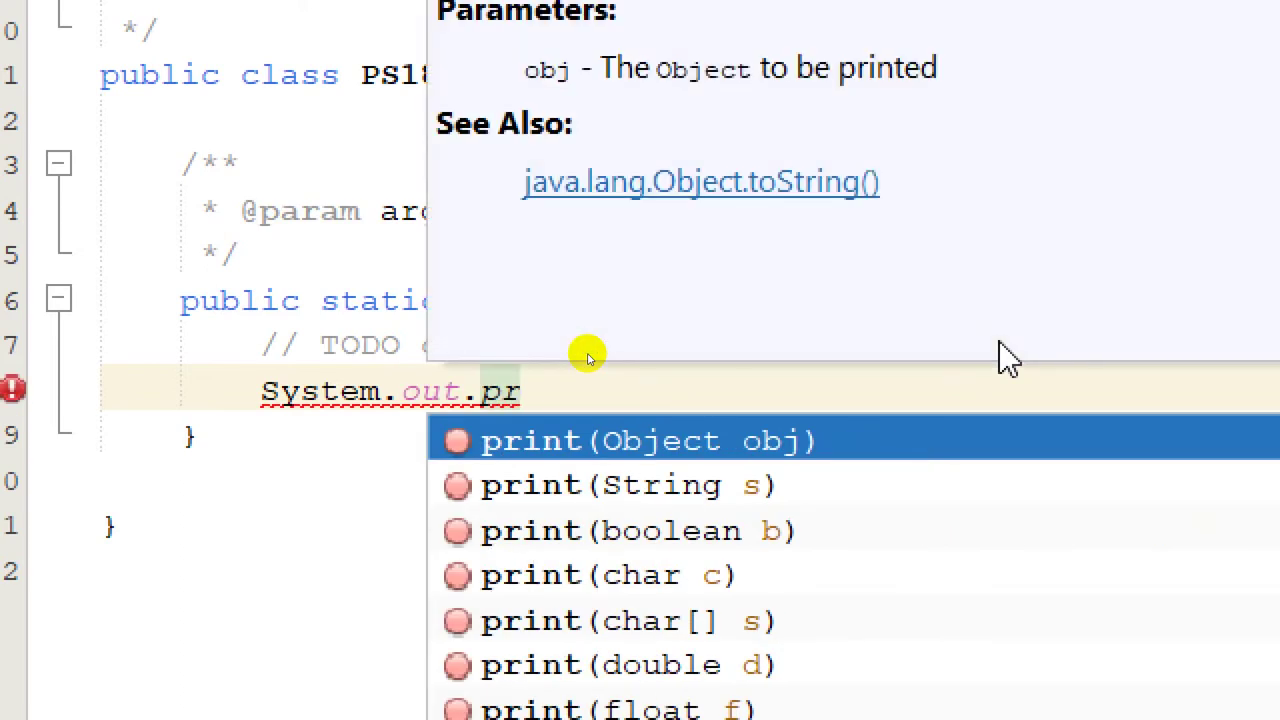
type("int")
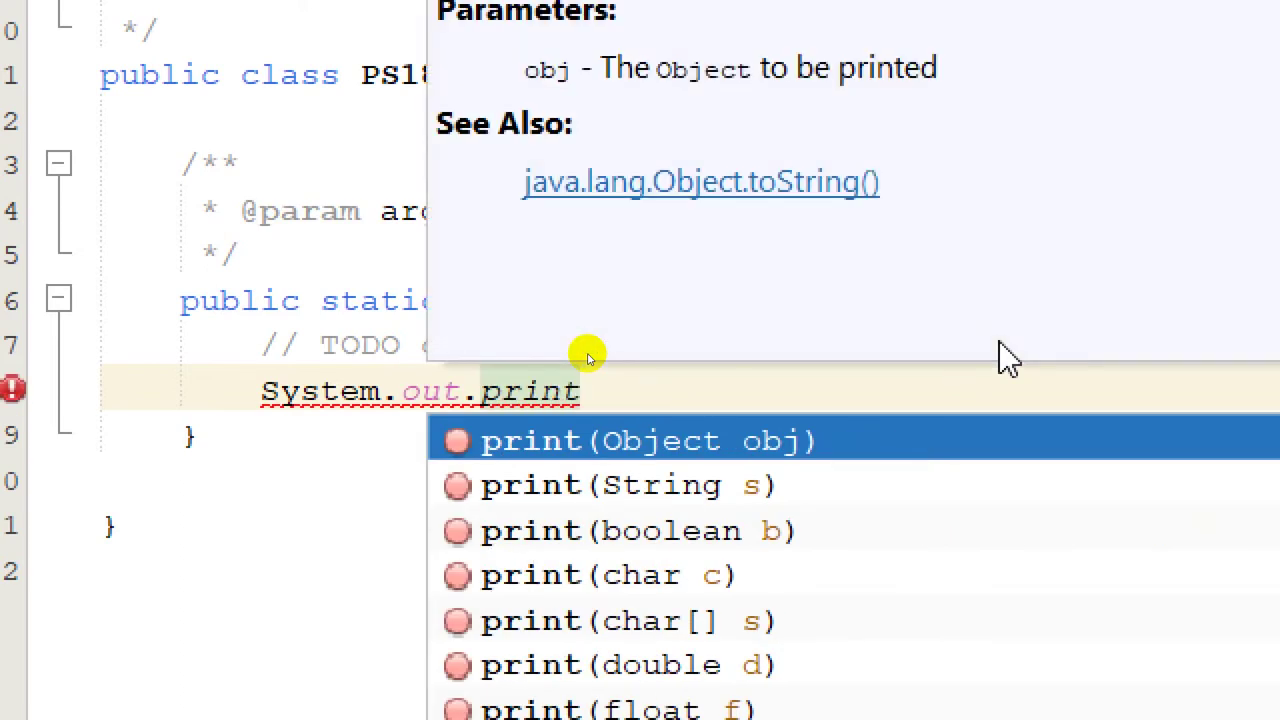
key("Return")
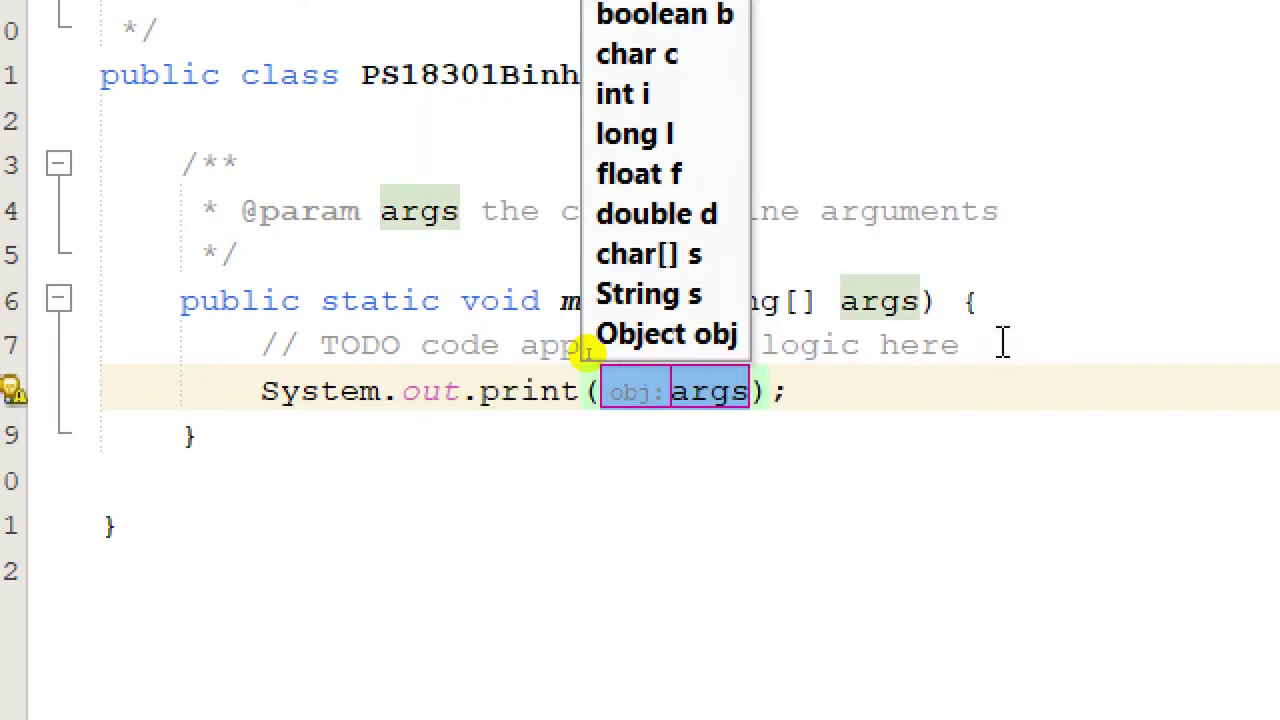
type("\"")
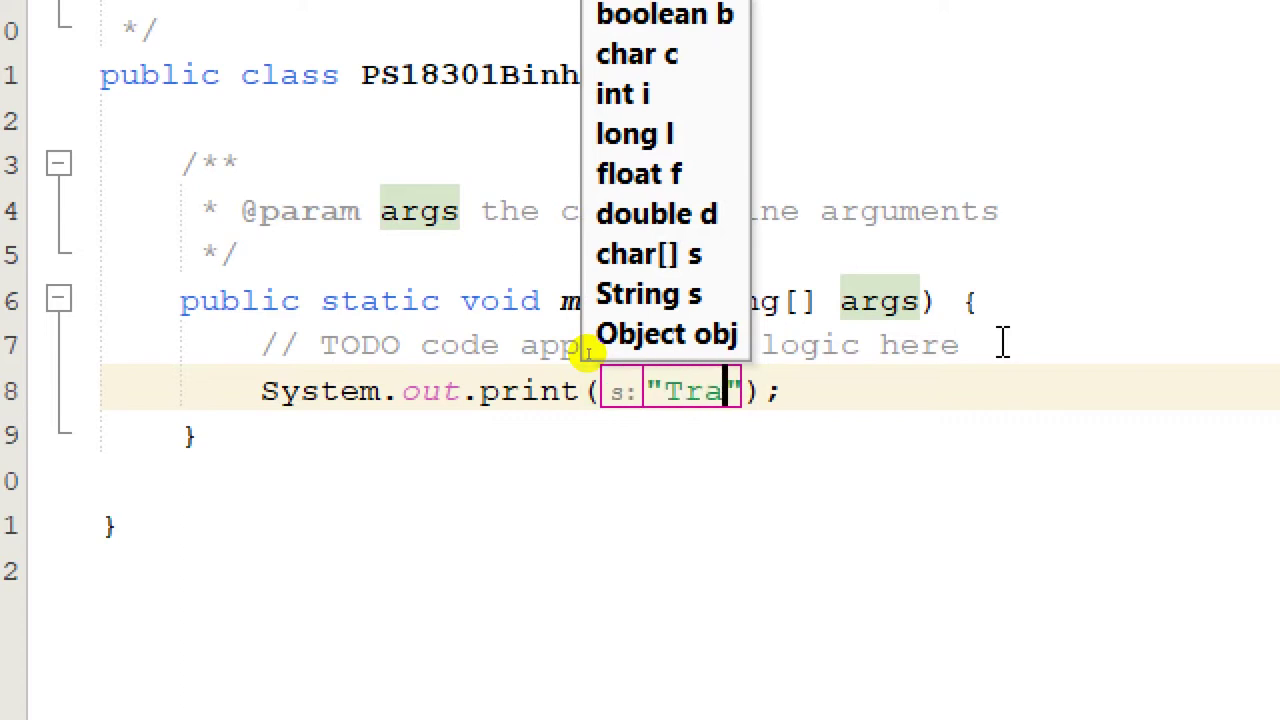
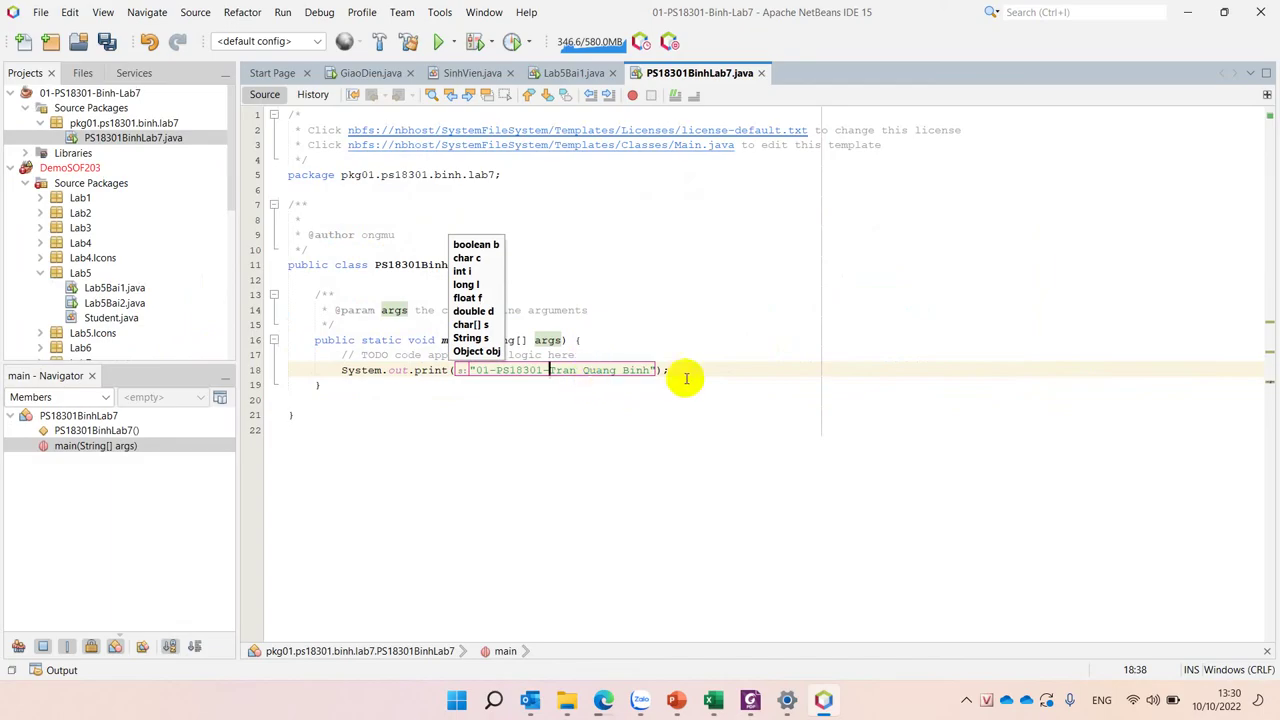
Step: Run the file with Run File and inspect the InvalidPathException on the accented folder name
left_click(690, 373)
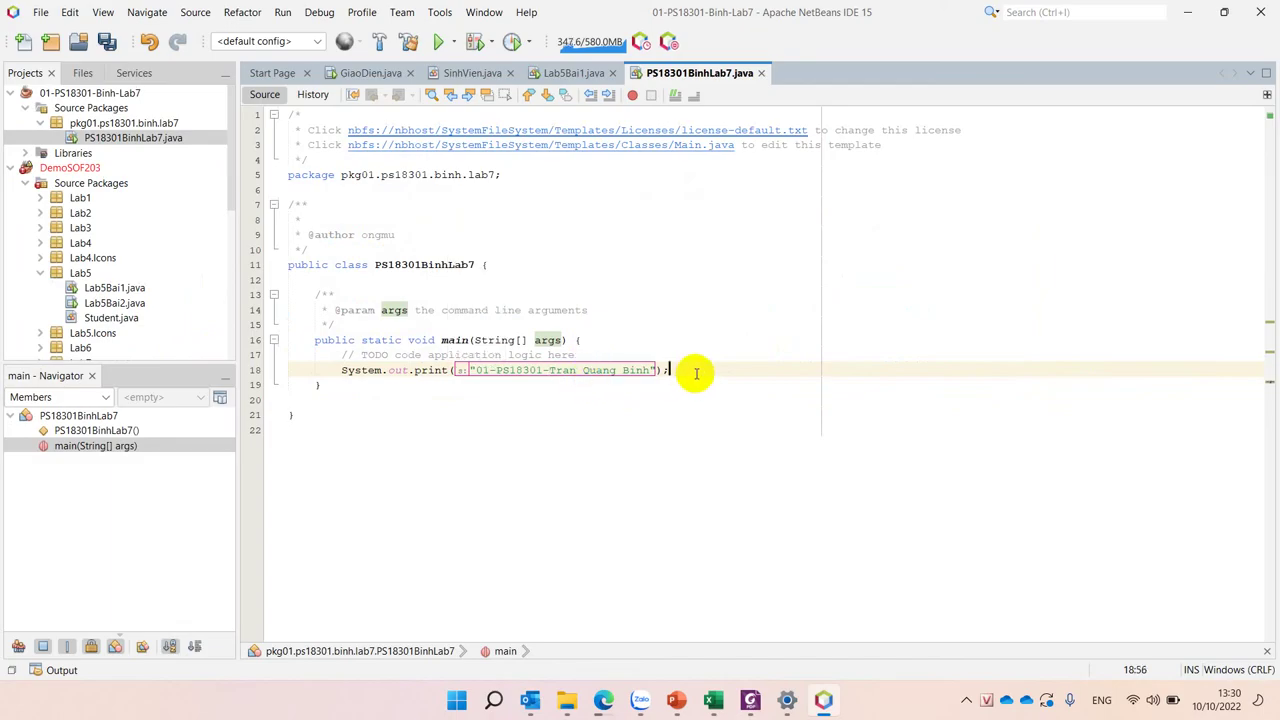
right_click(699, 282)
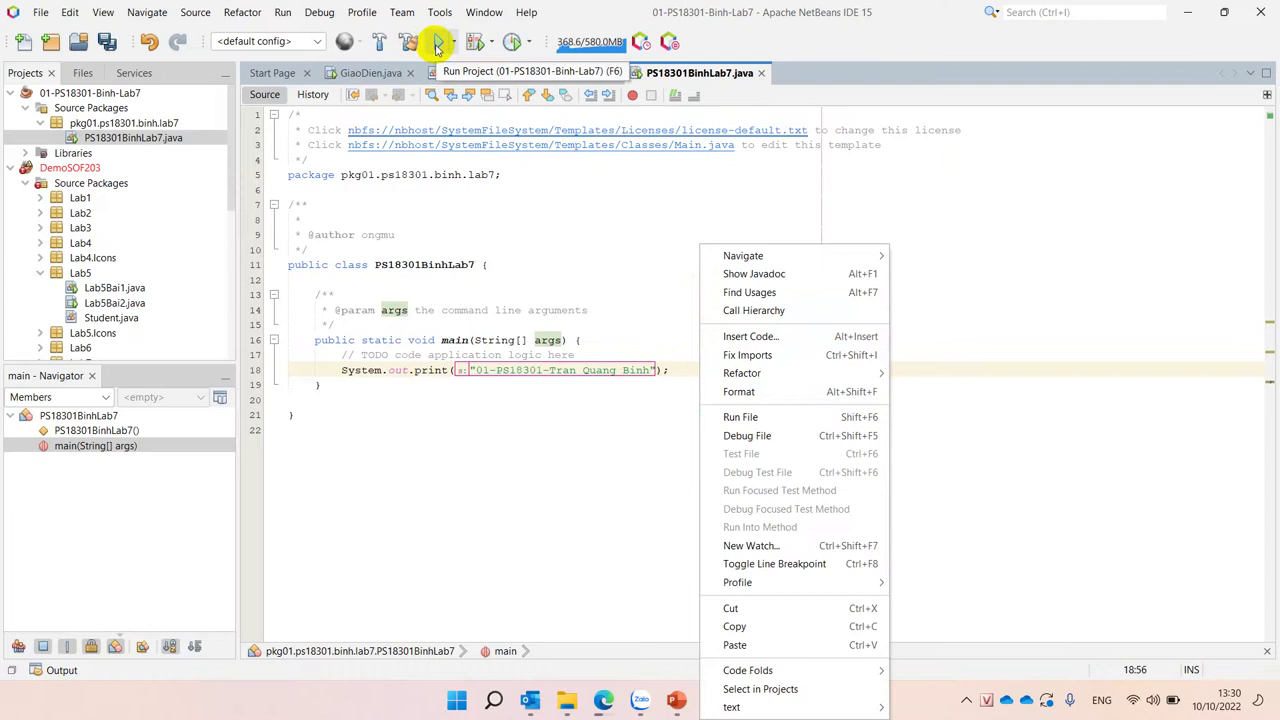
left_click(745, 418)
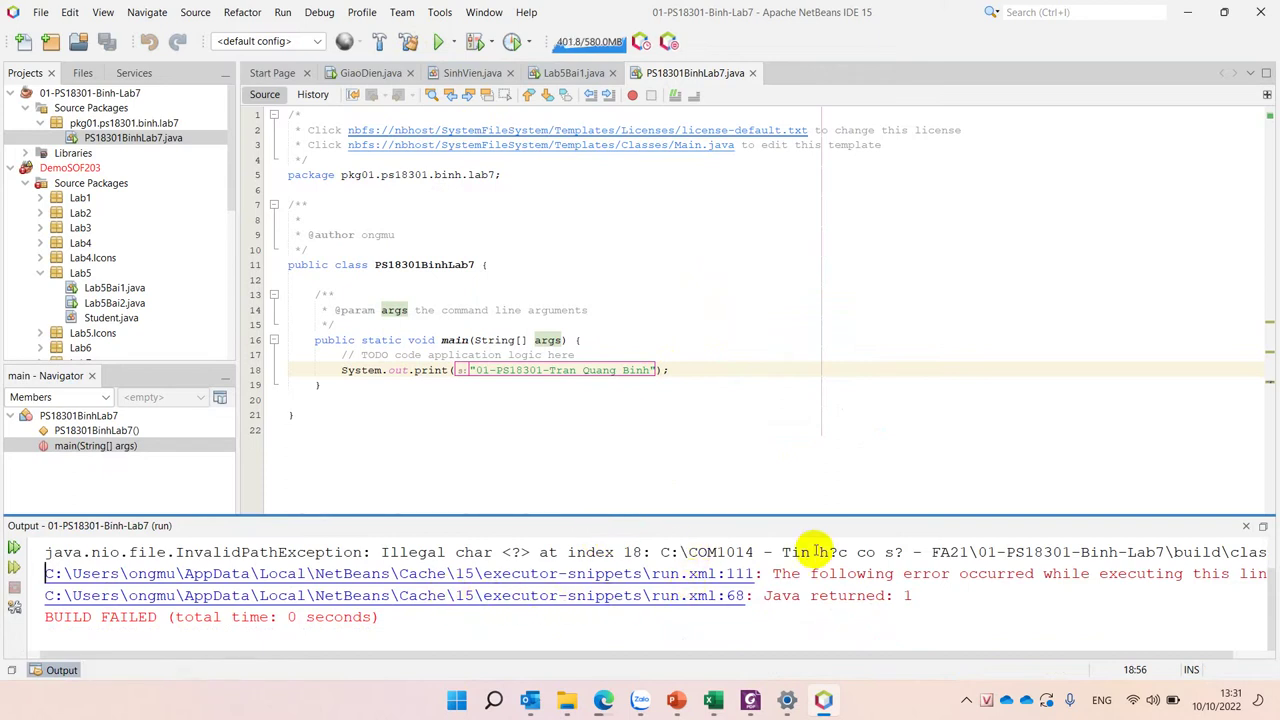
left_click_drag(783, 551, 905, 552)
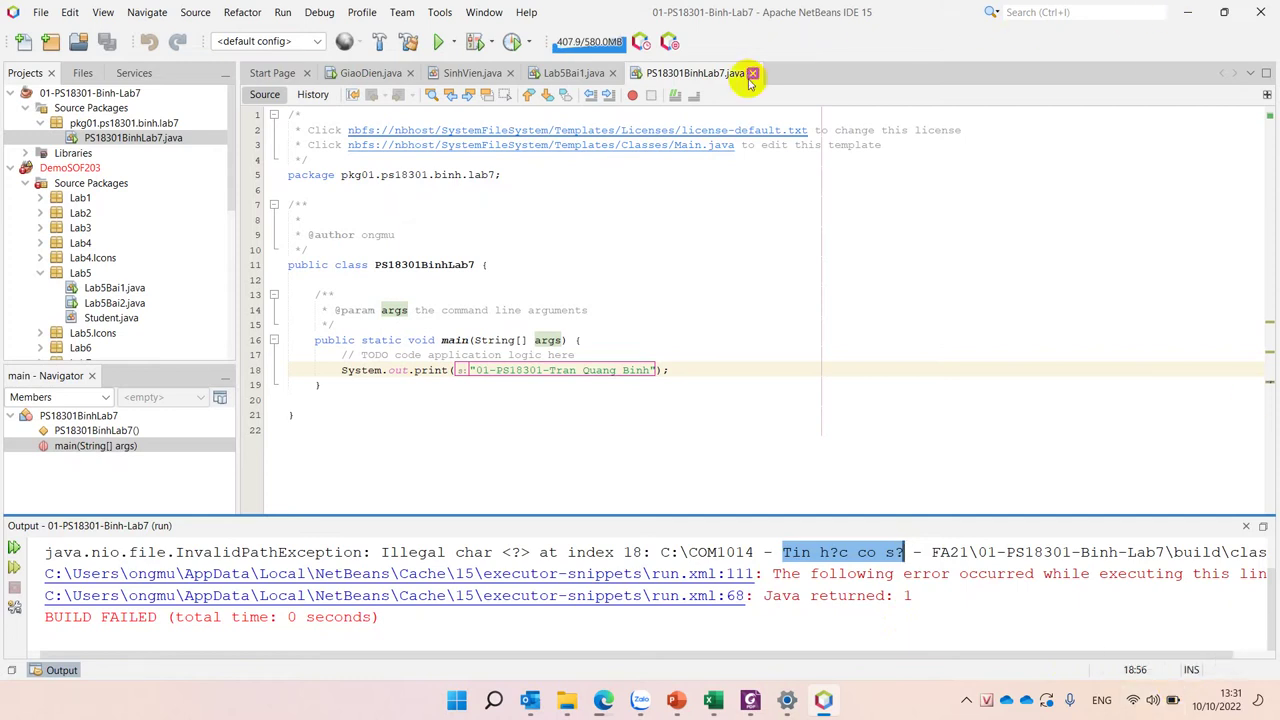
Step: Rename the C: drive course folder to 'COM1014 -Tin Hoc Co So - FA21' without accents
left_click(752, 73)
left_click(566, 700)
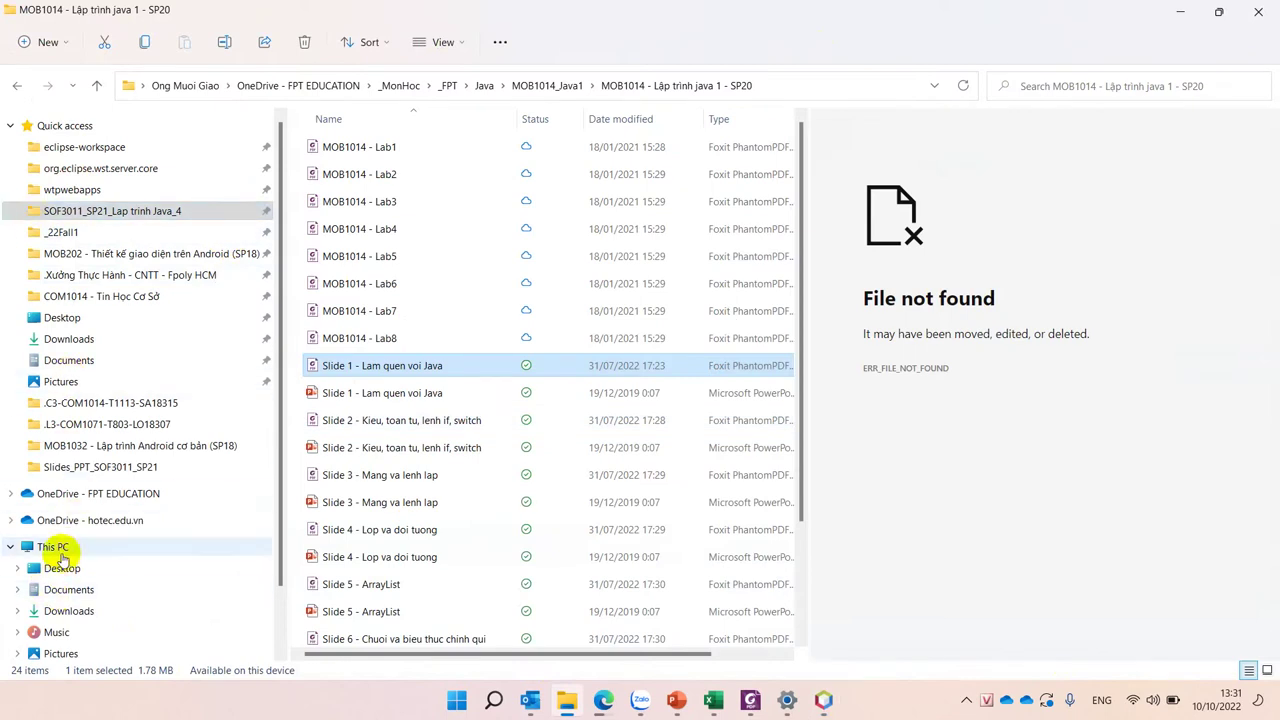
left_click(57, 552)
double_click(372, 316)
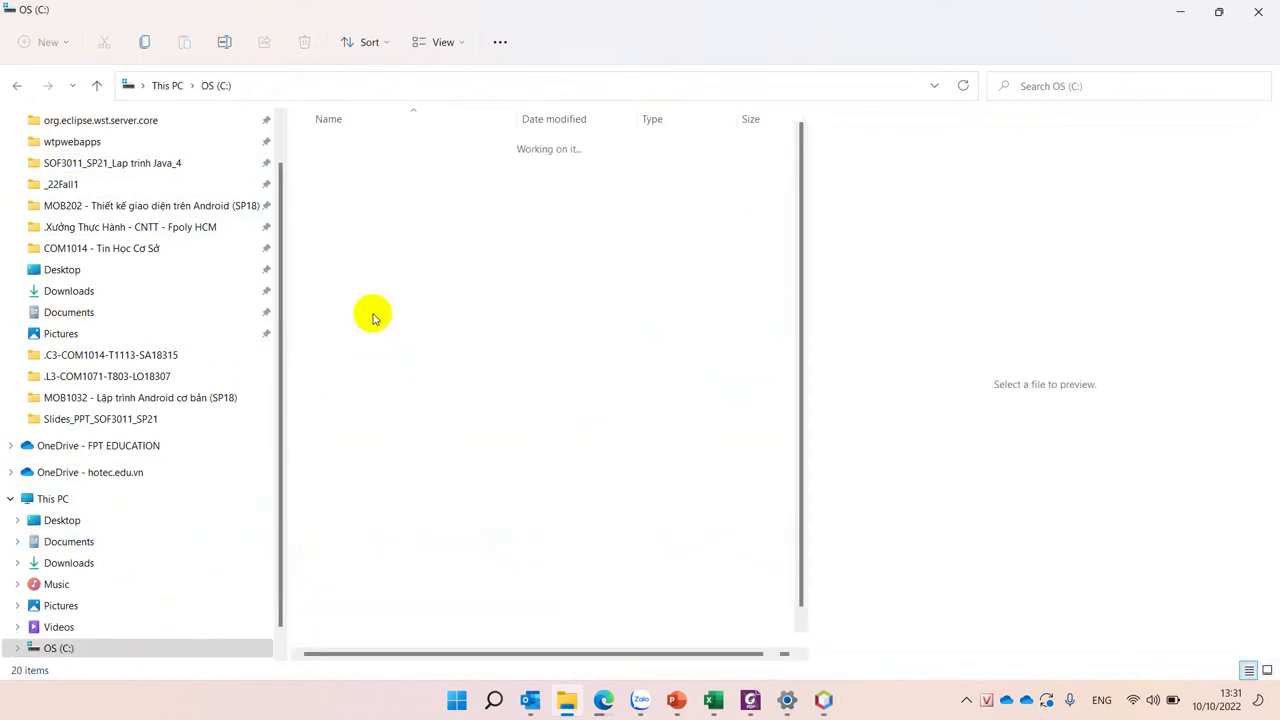
left_click(360, 174)
left_click(385, 174)
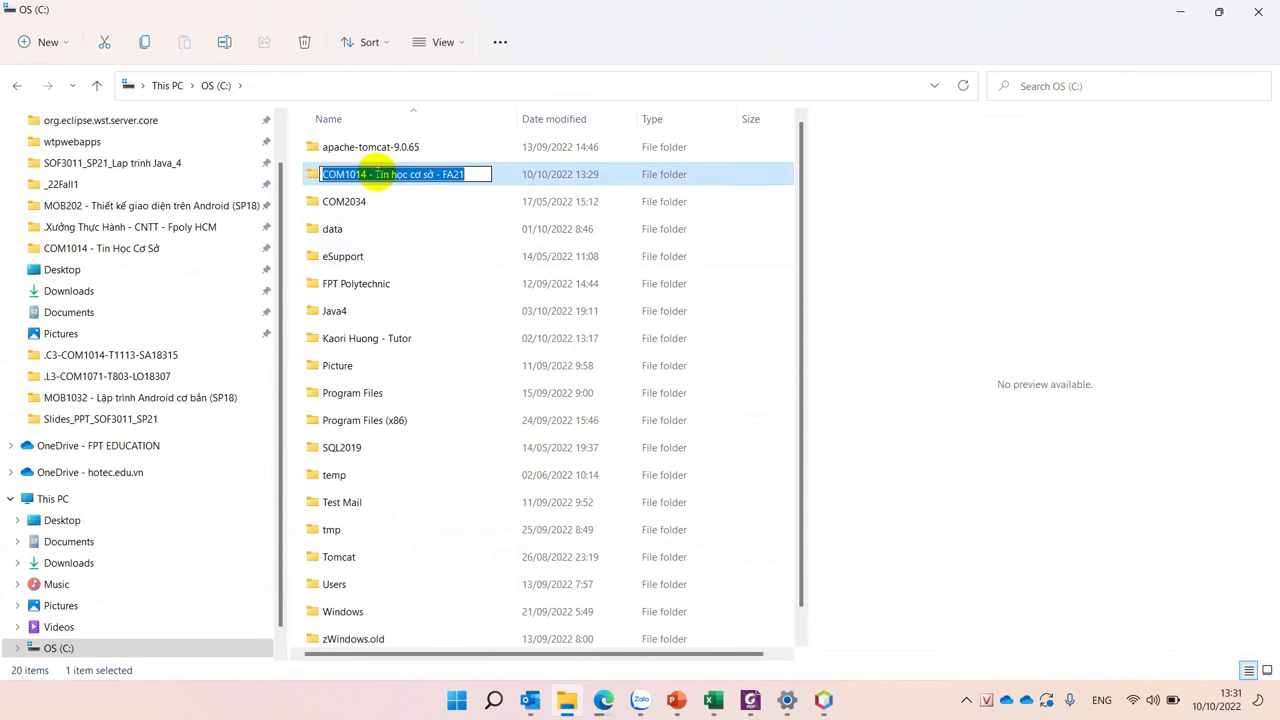
left_click_drag(375, 174, 434, 174)
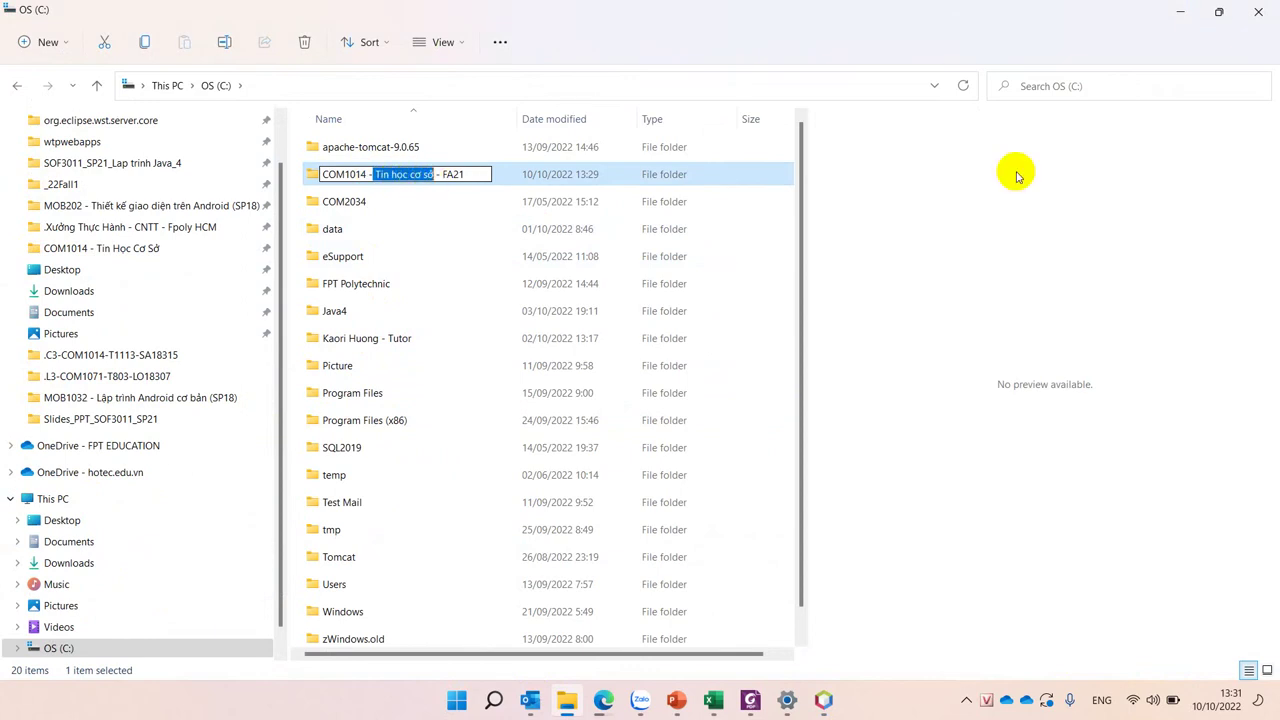
type("T")
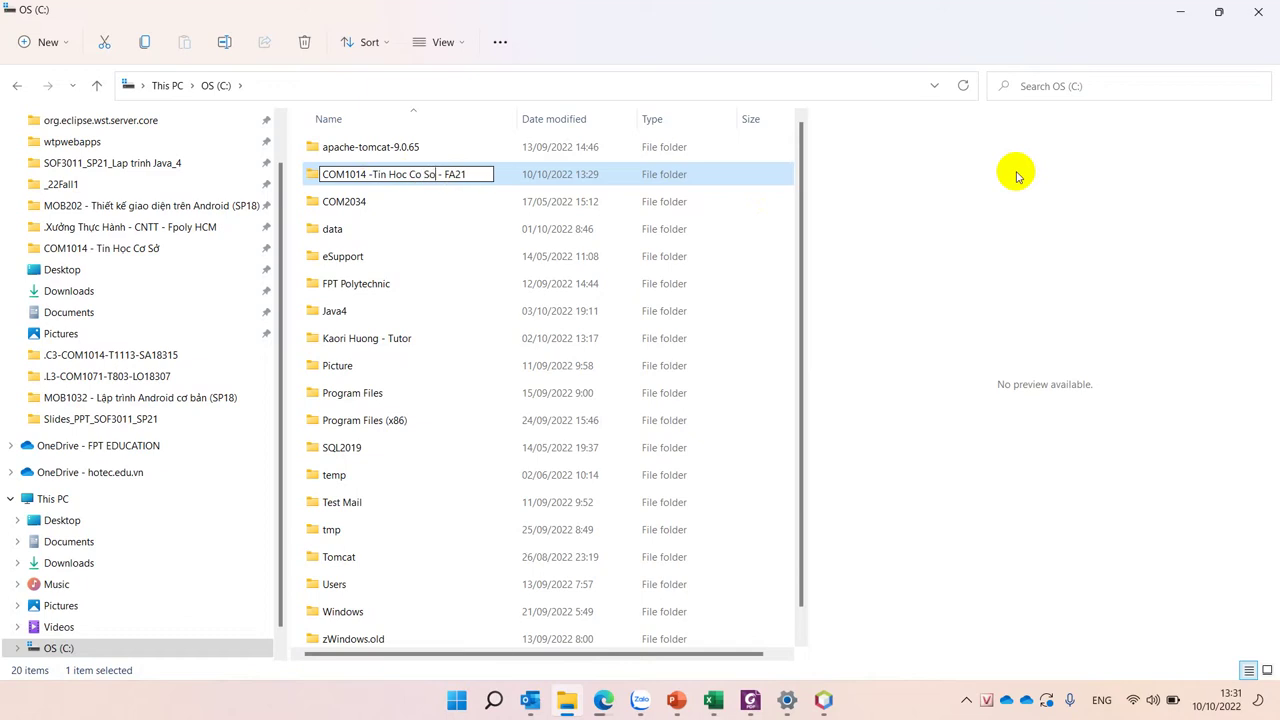
key("Return")
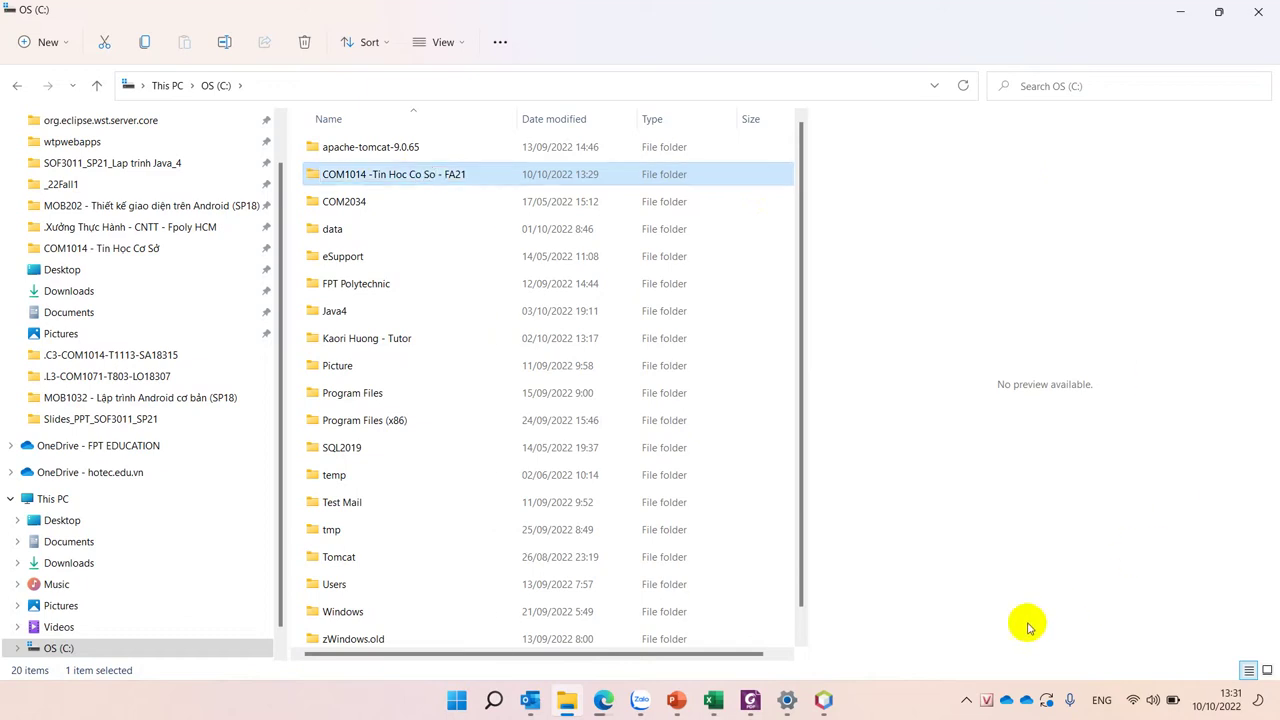
left_click(823, 700)
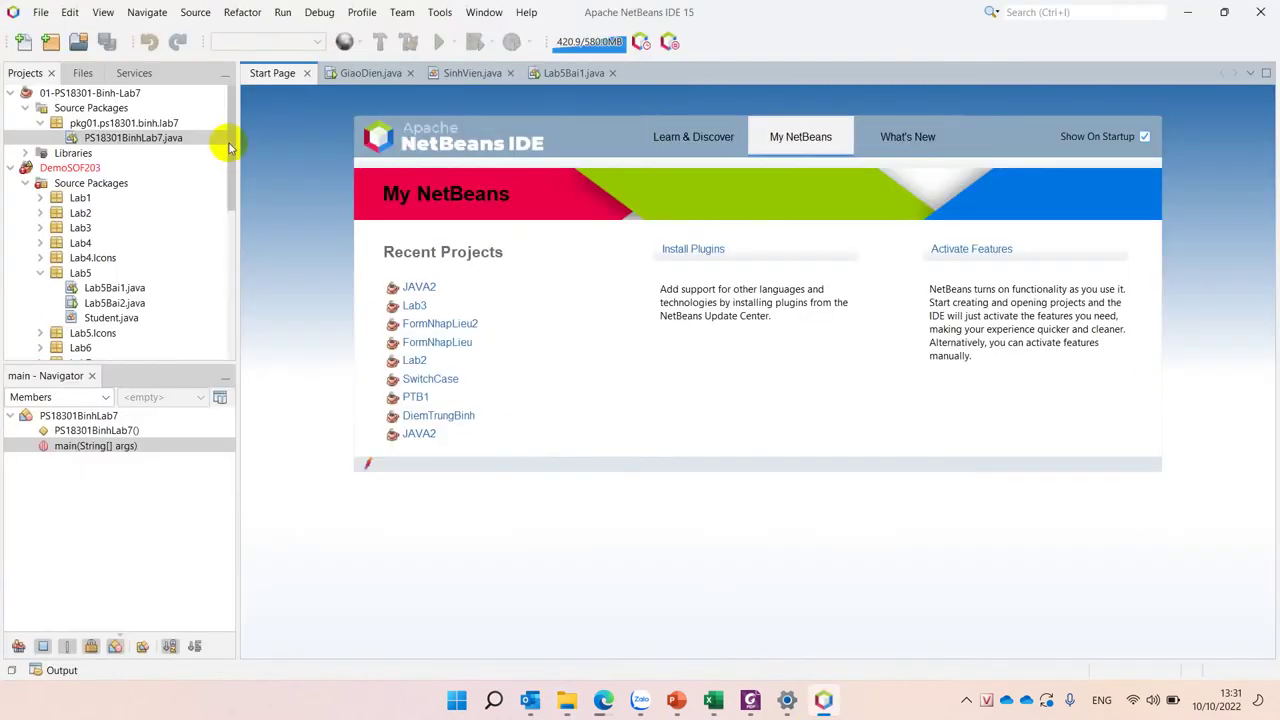
left_click(40, 92)
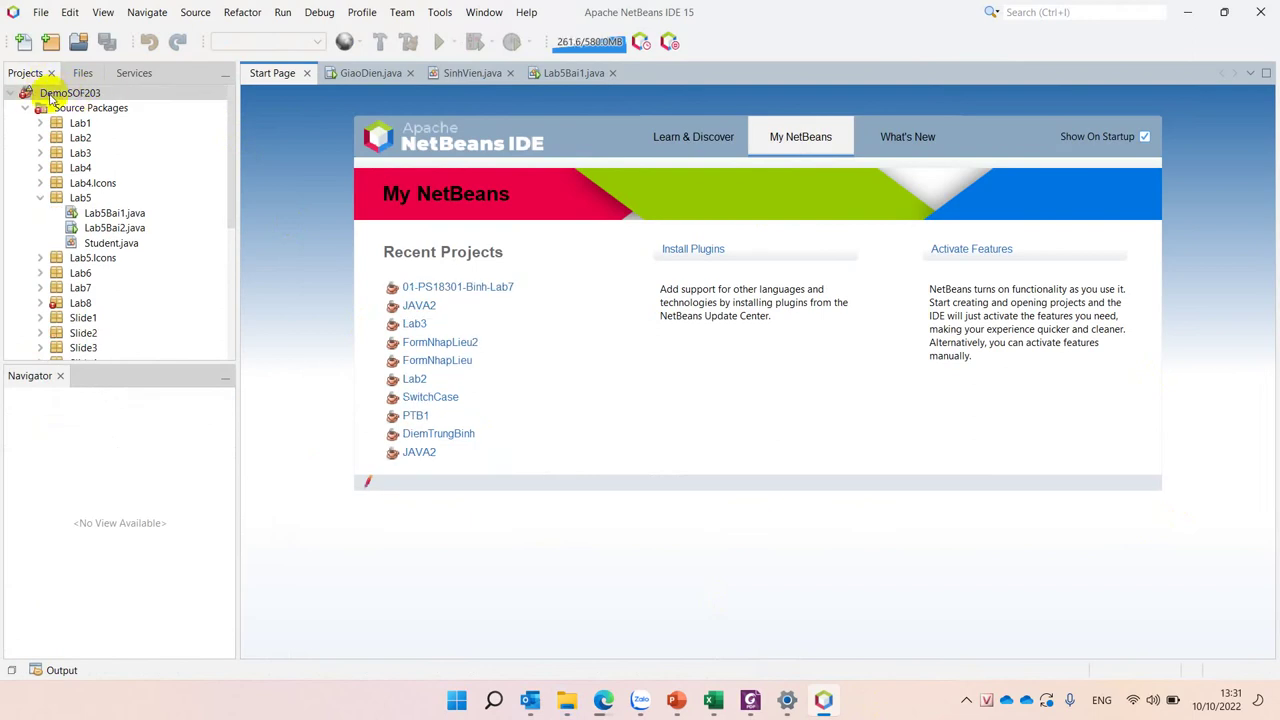
mouse_move(57, 95)
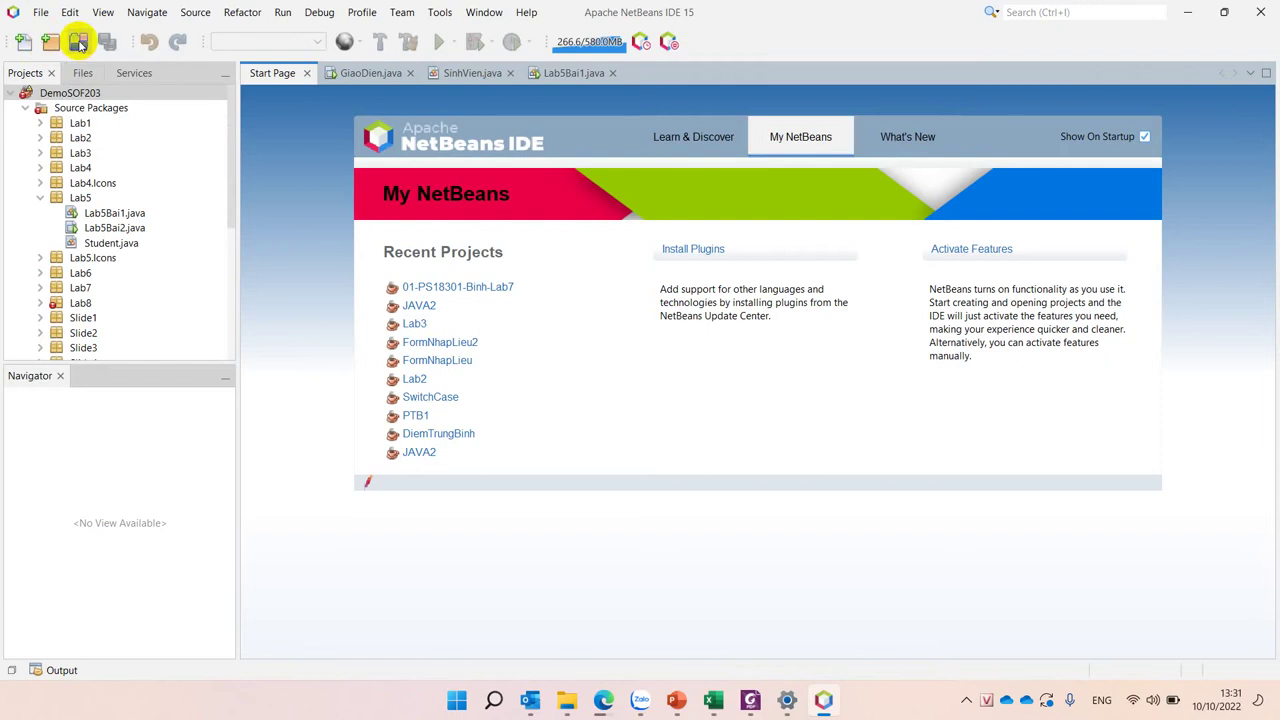
left_click(79, 42)
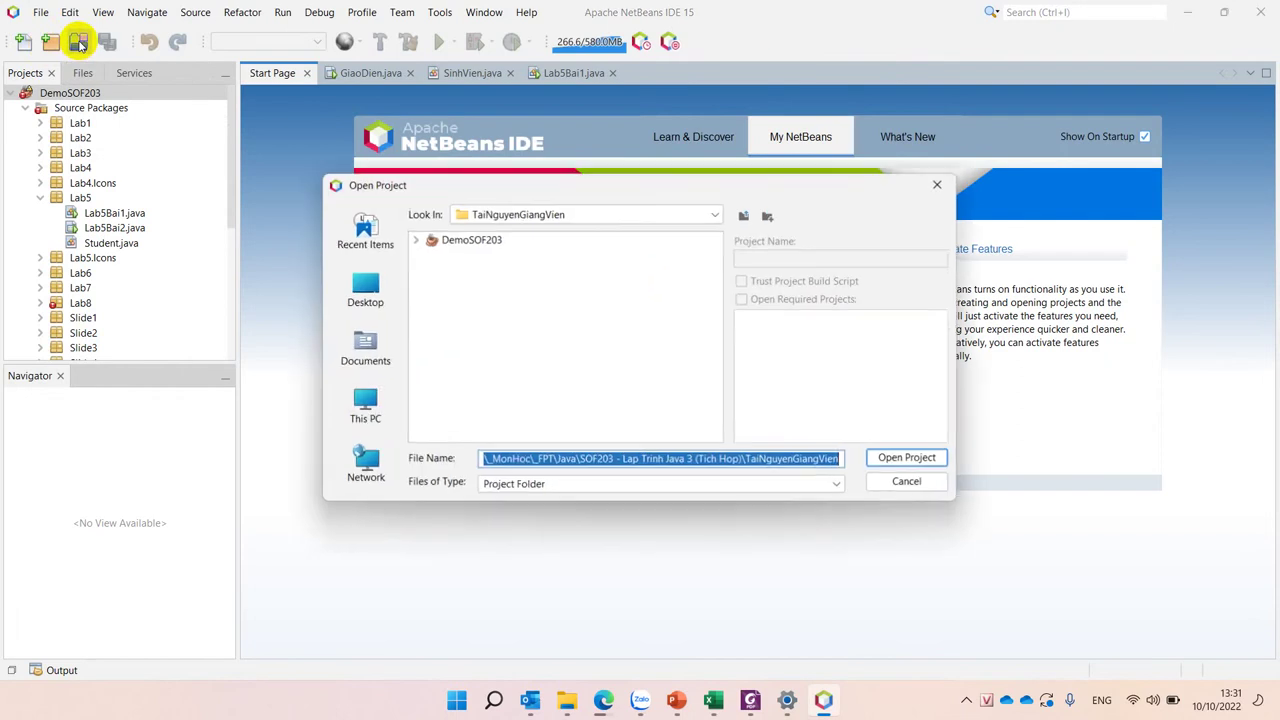
left_click(538, 220)
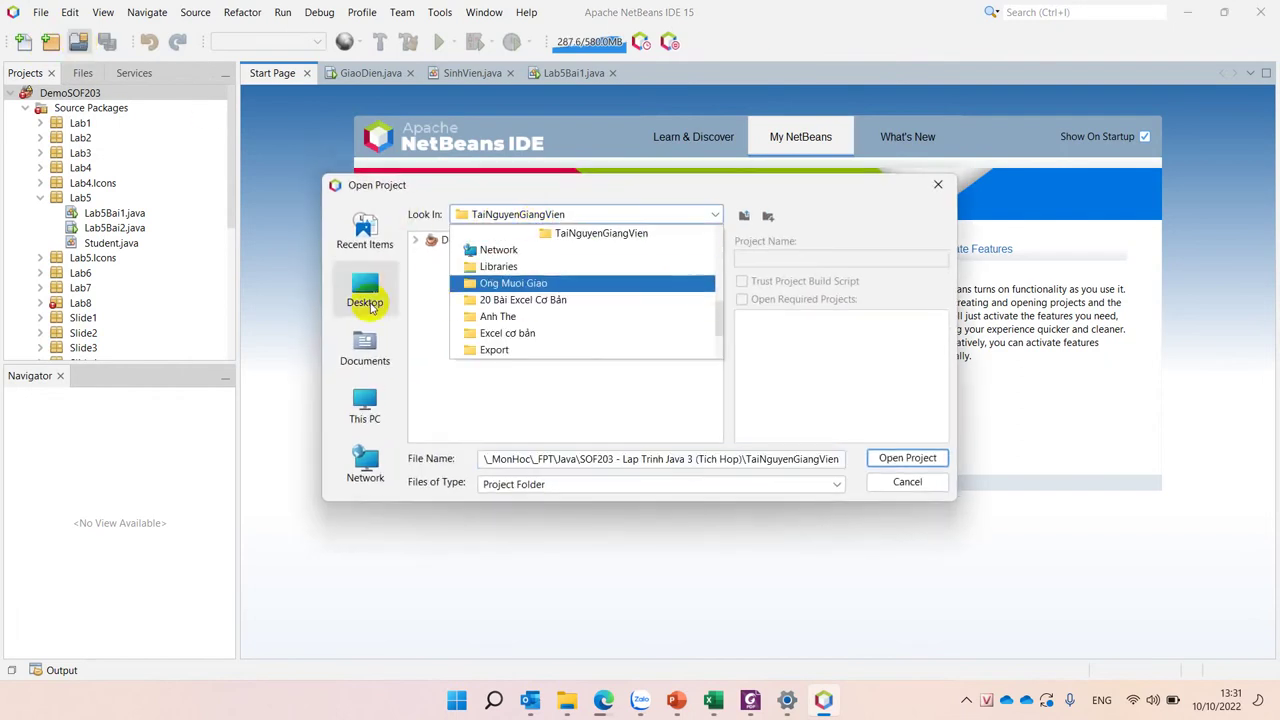
left_click(367, 400)
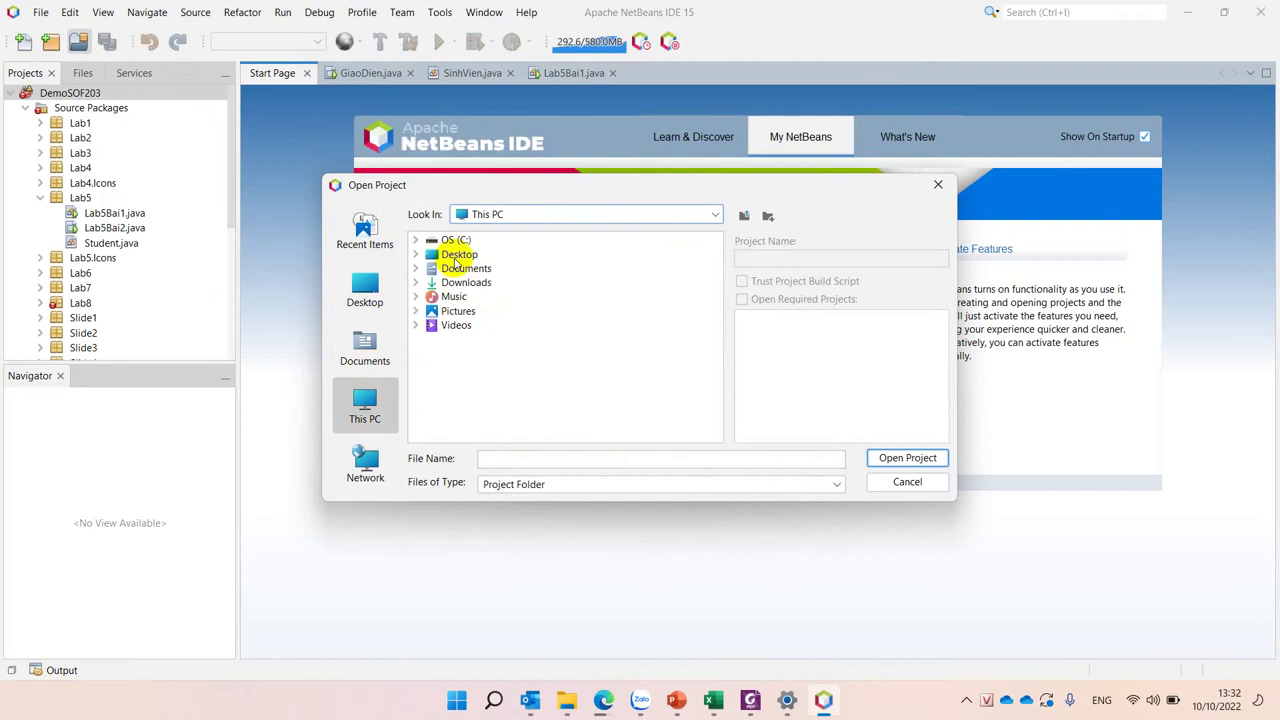
double_click(447, 242)
scroll(505, 340, "down", 2)
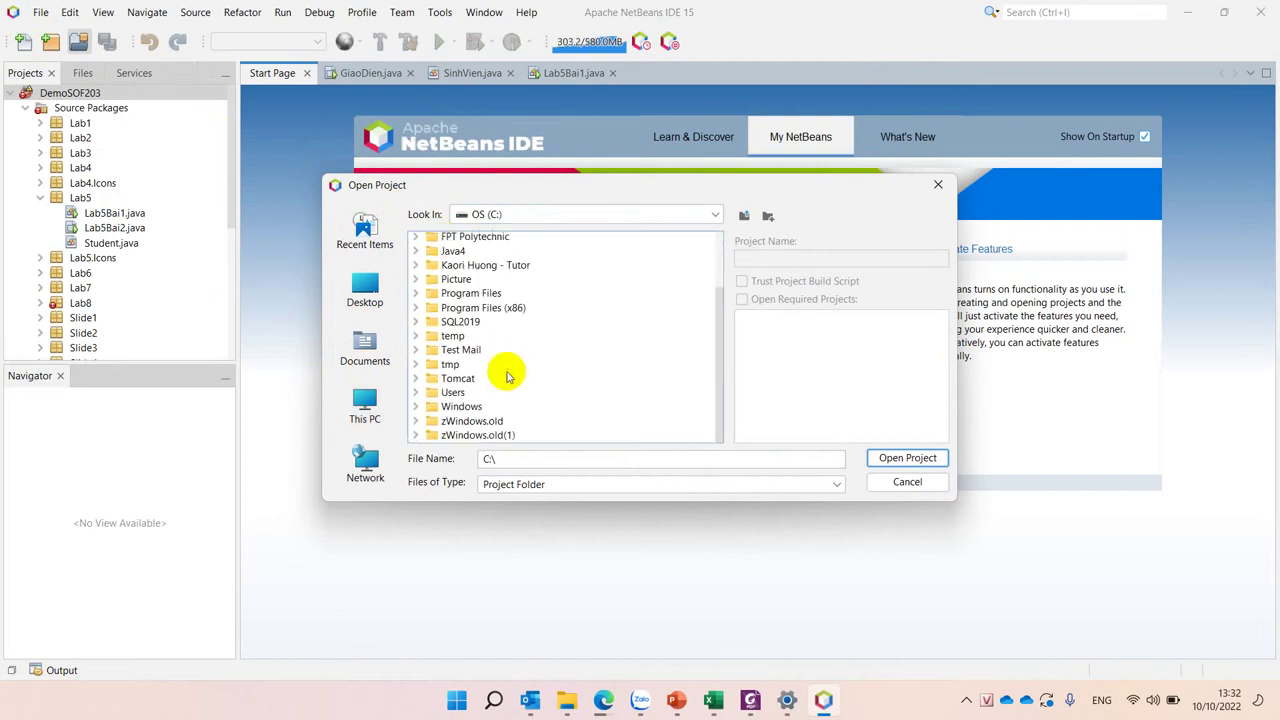
scroll(480, 300, "up", 2)
double_click(500, 253)
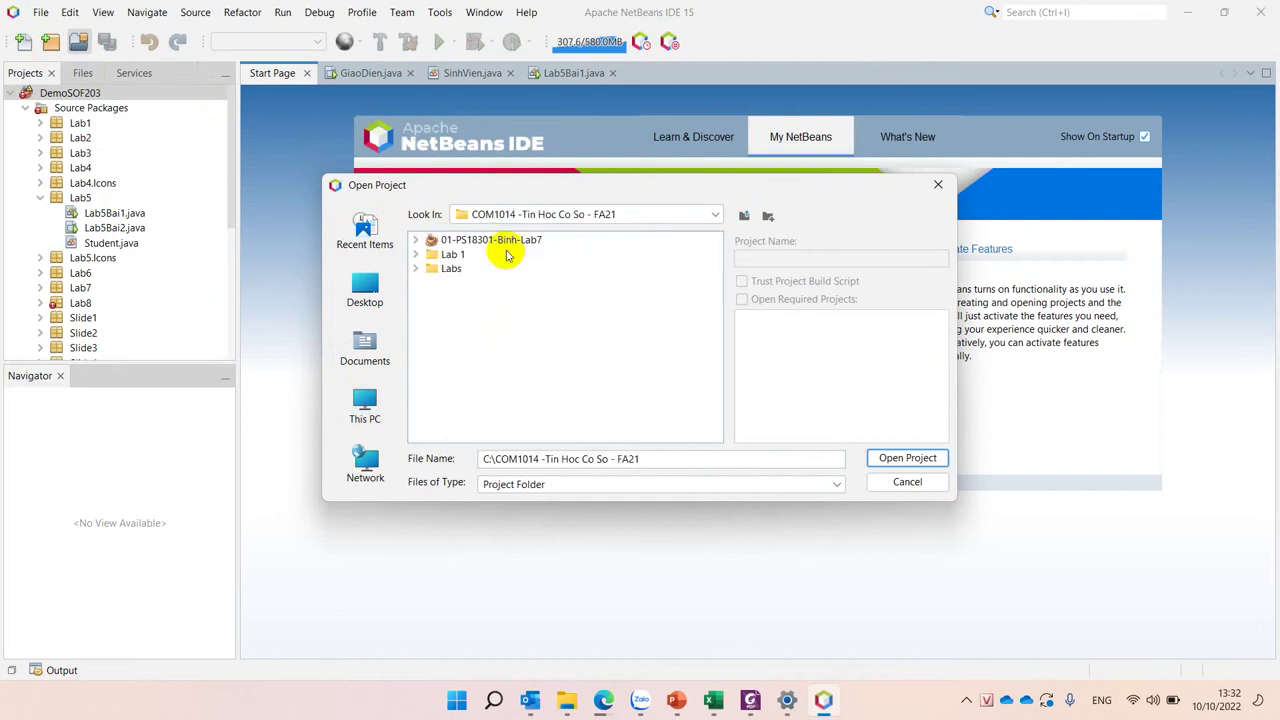
left_click(463, 241)
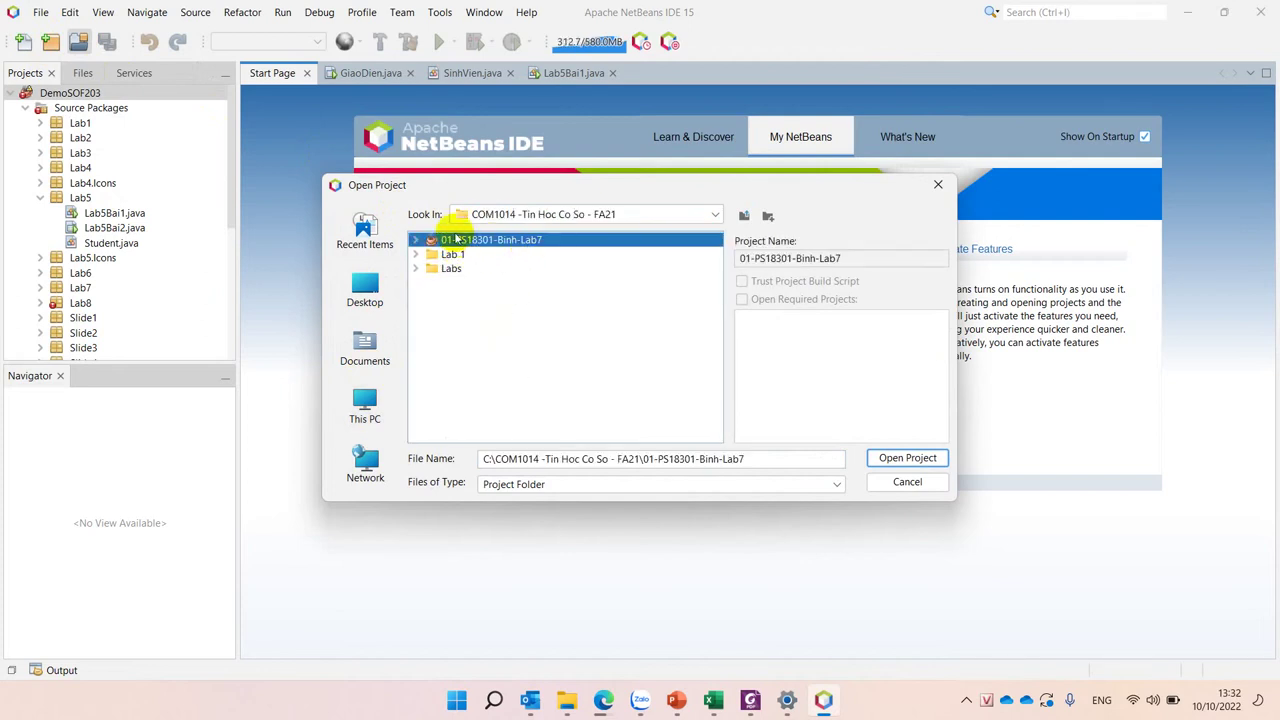
left_click(907, 458)
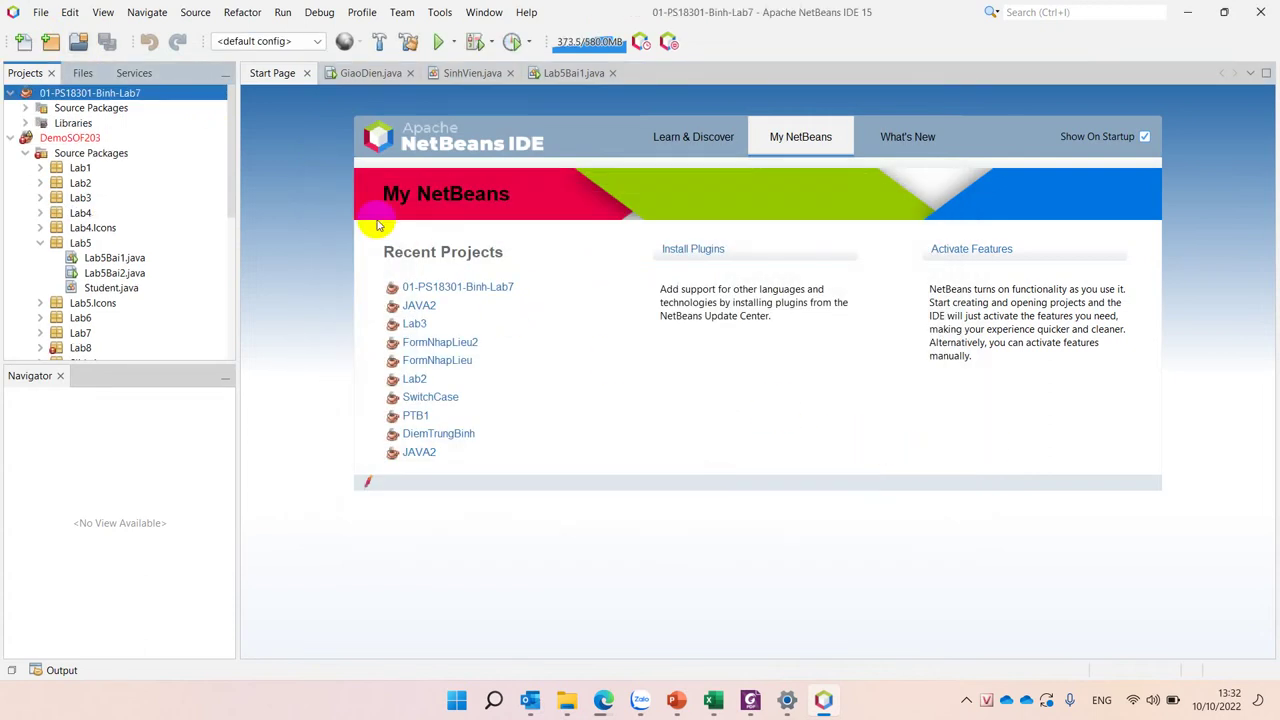
Step: Run the project and check the printed student ID and name with BUILD SUCCESSFUL
left_click(440, 42)
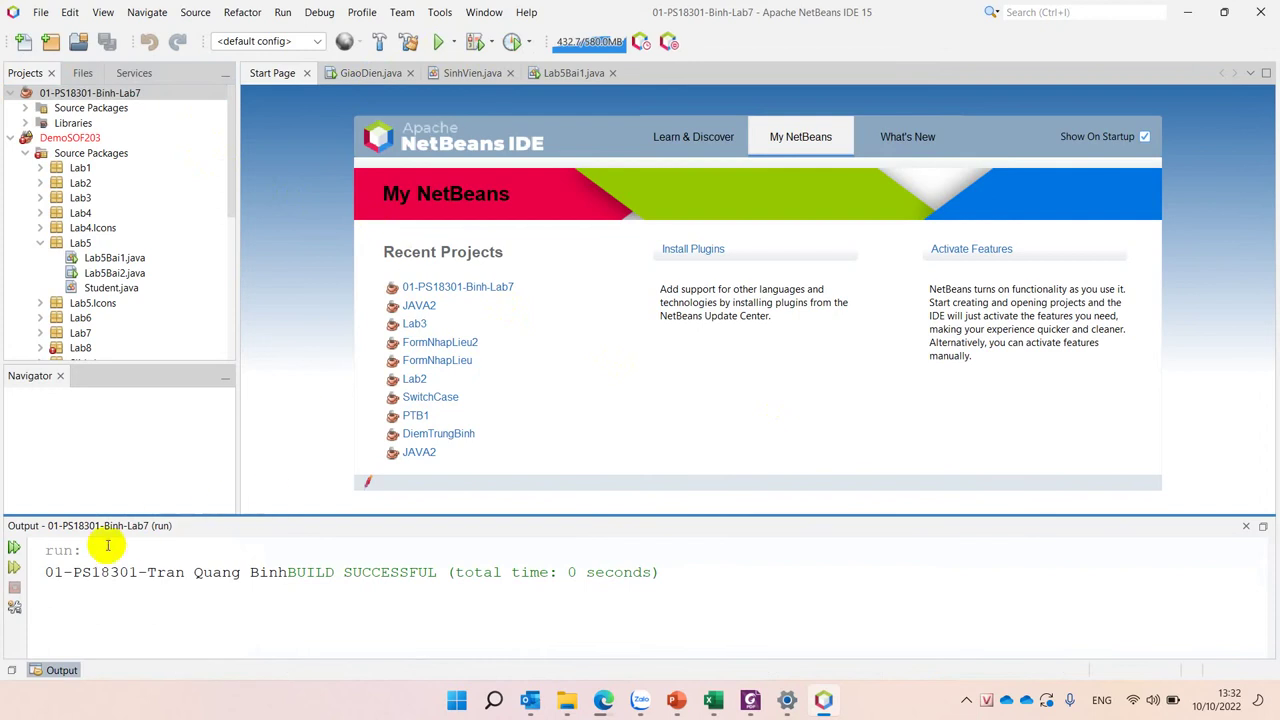
left_click_drag(48, 572, 700, 572)
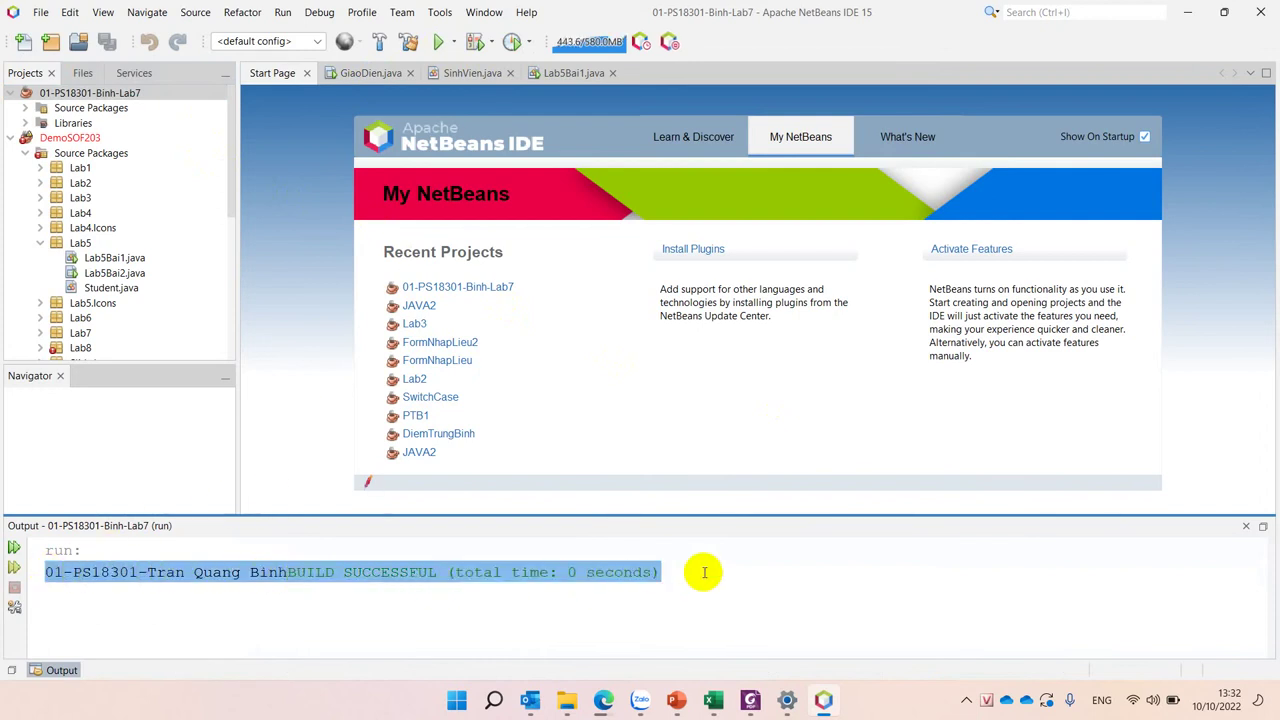
left_click(704, 572)
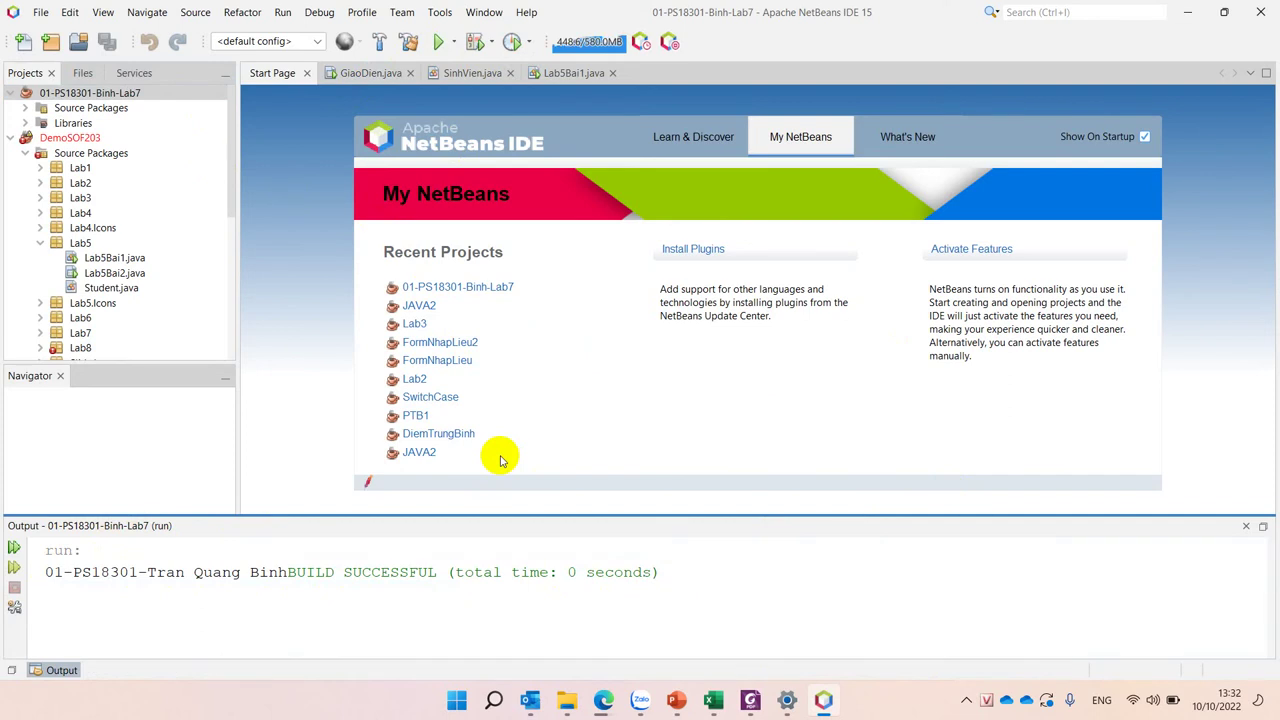
left_click_drag(45, 572, 785, 567)
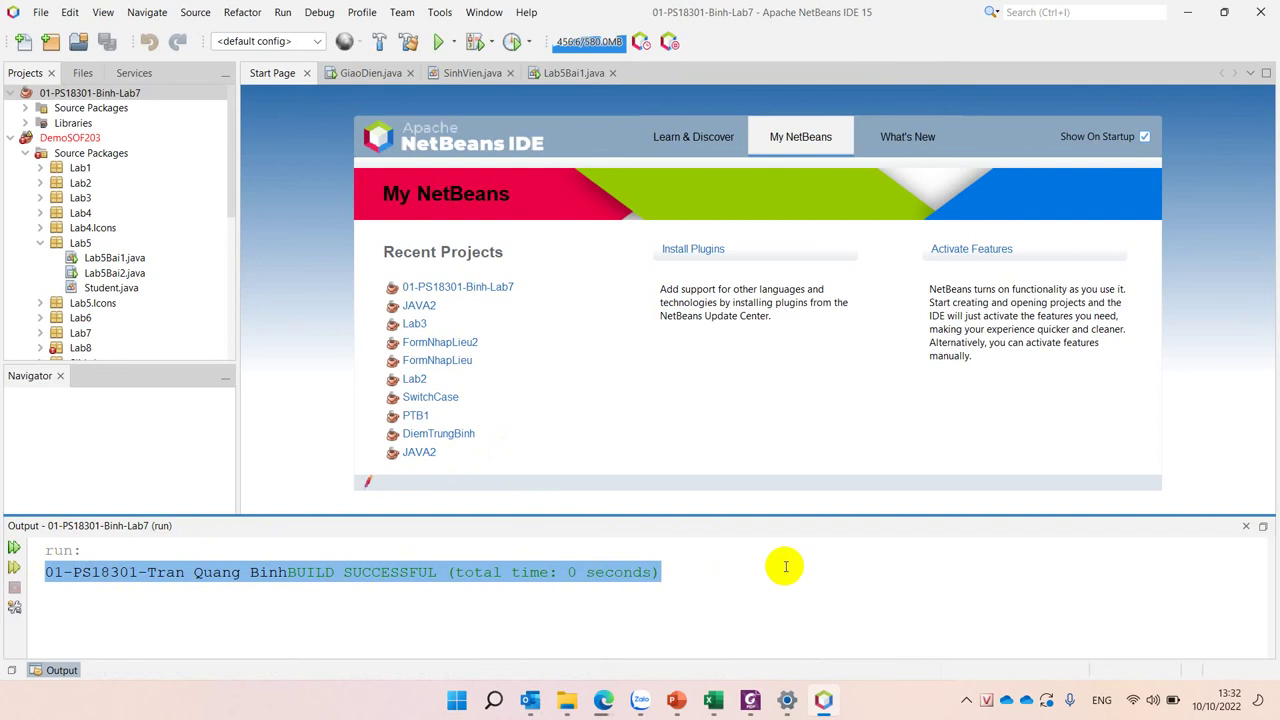
left_click(130, 629)
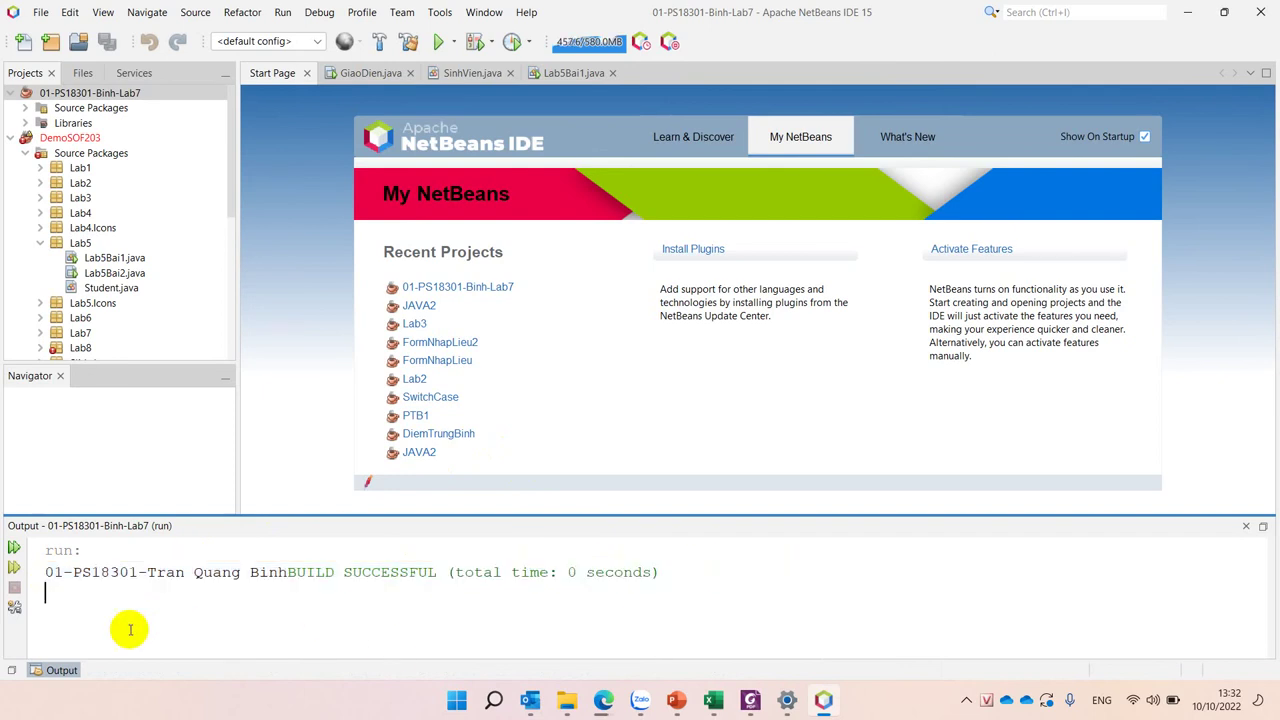
double_click(69, 110)
double_click(96, 123)
double_click(130, 138)
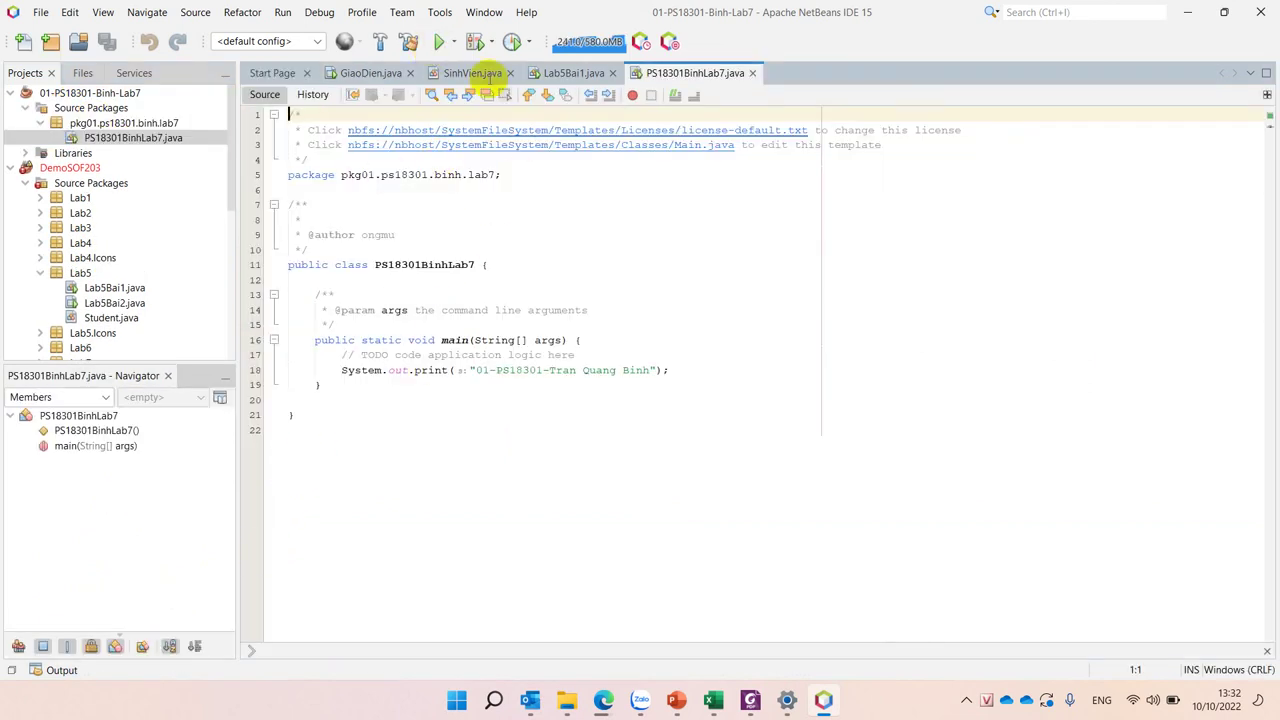
Step: Rerun the project and dock its BUILD SUCCESSFUL output below an enlarged code editor
left_click(441, 40)
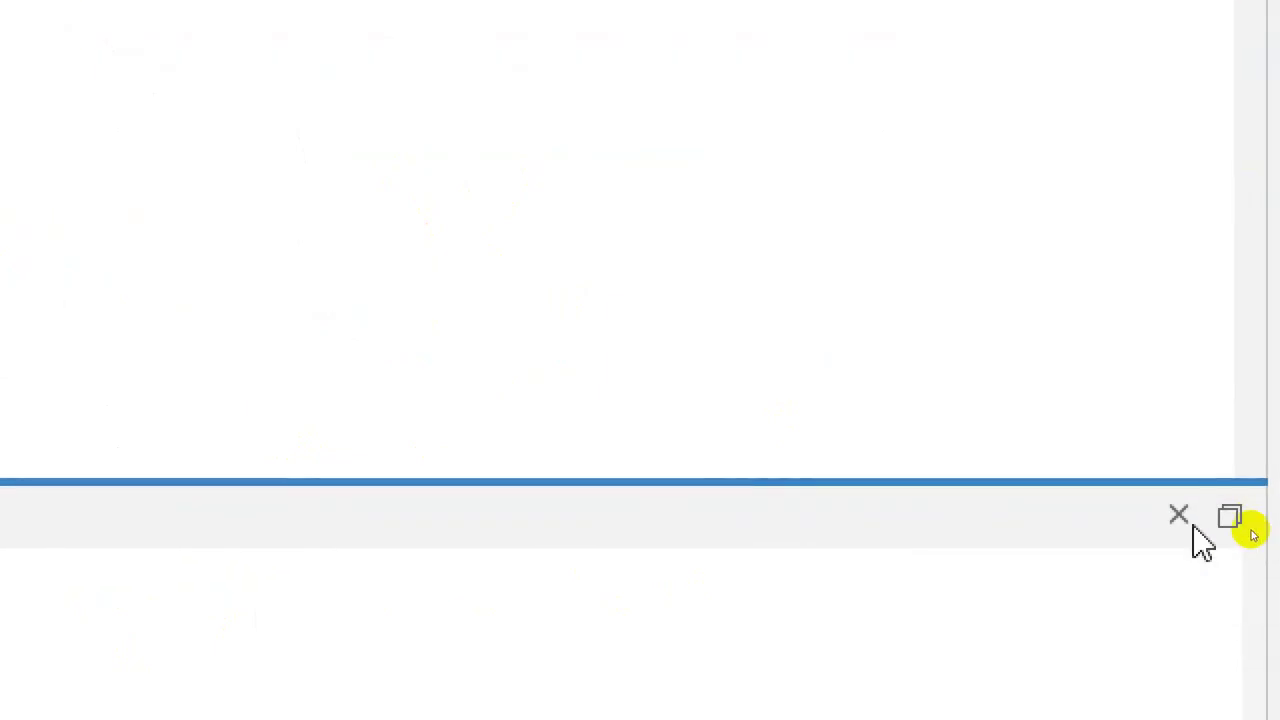
left_click(1229, 516)
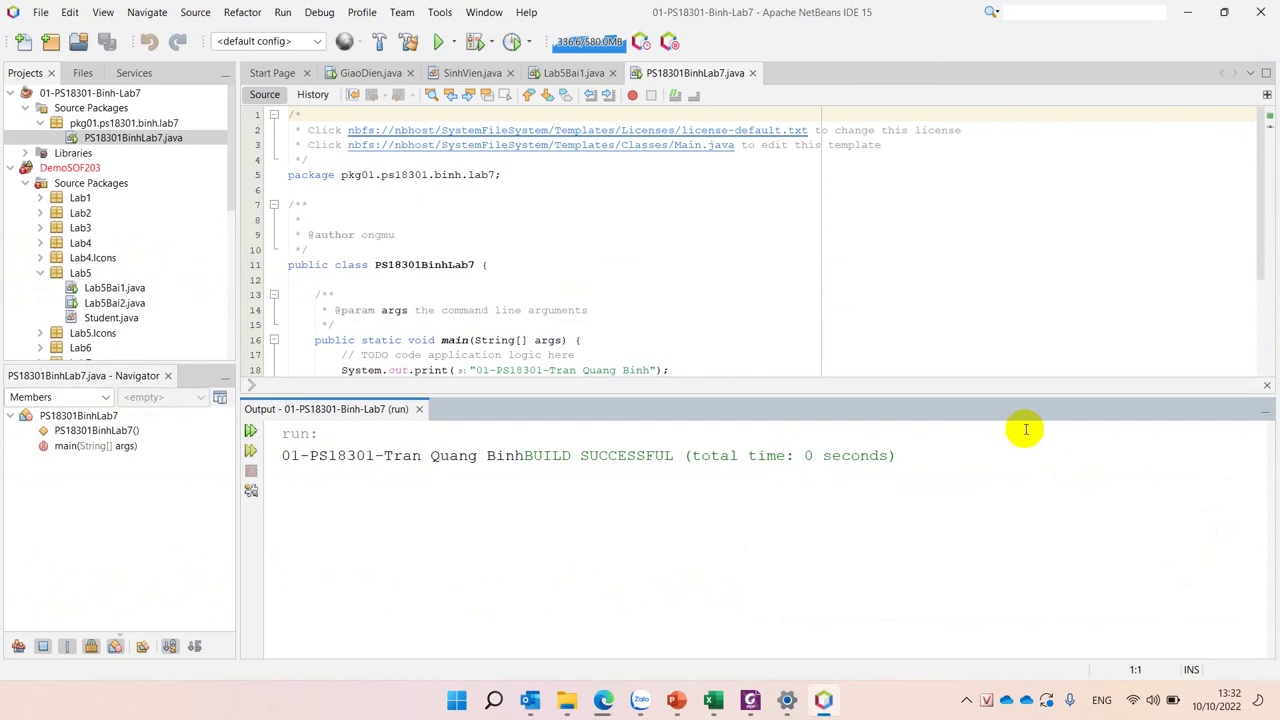
left_click_drag(987, 396, 971, 520)
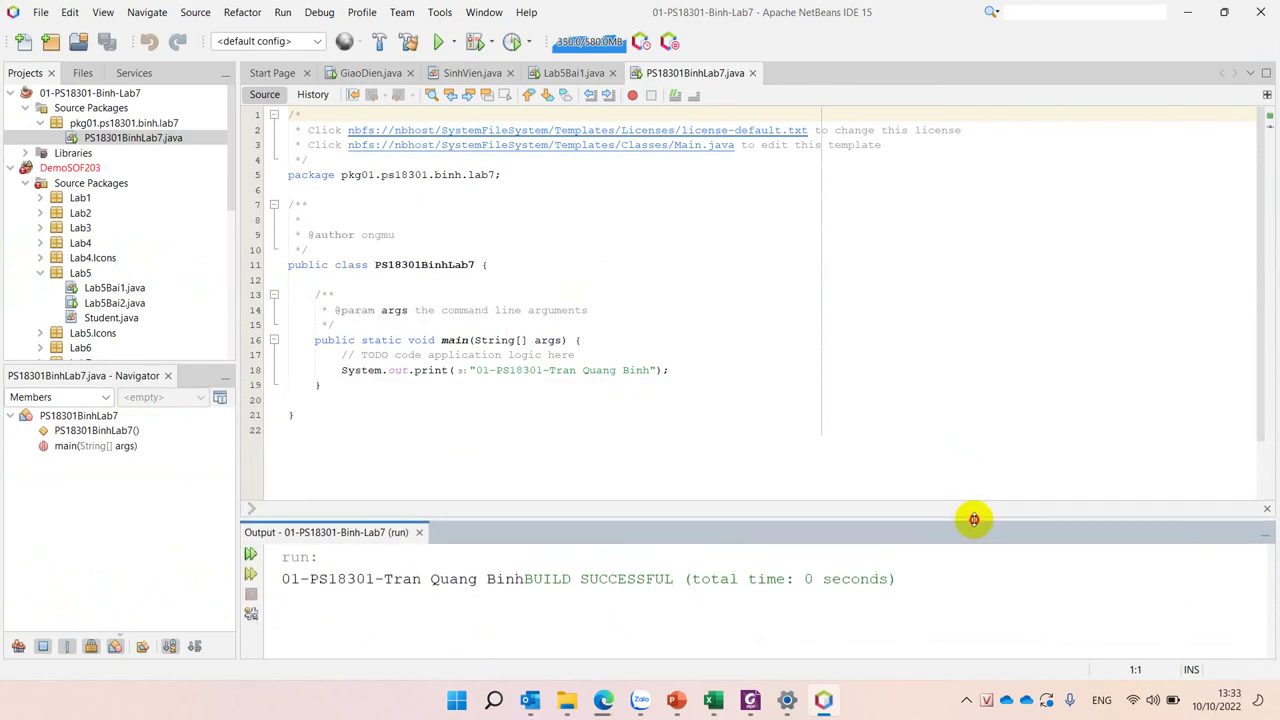
left_click(966, 403)
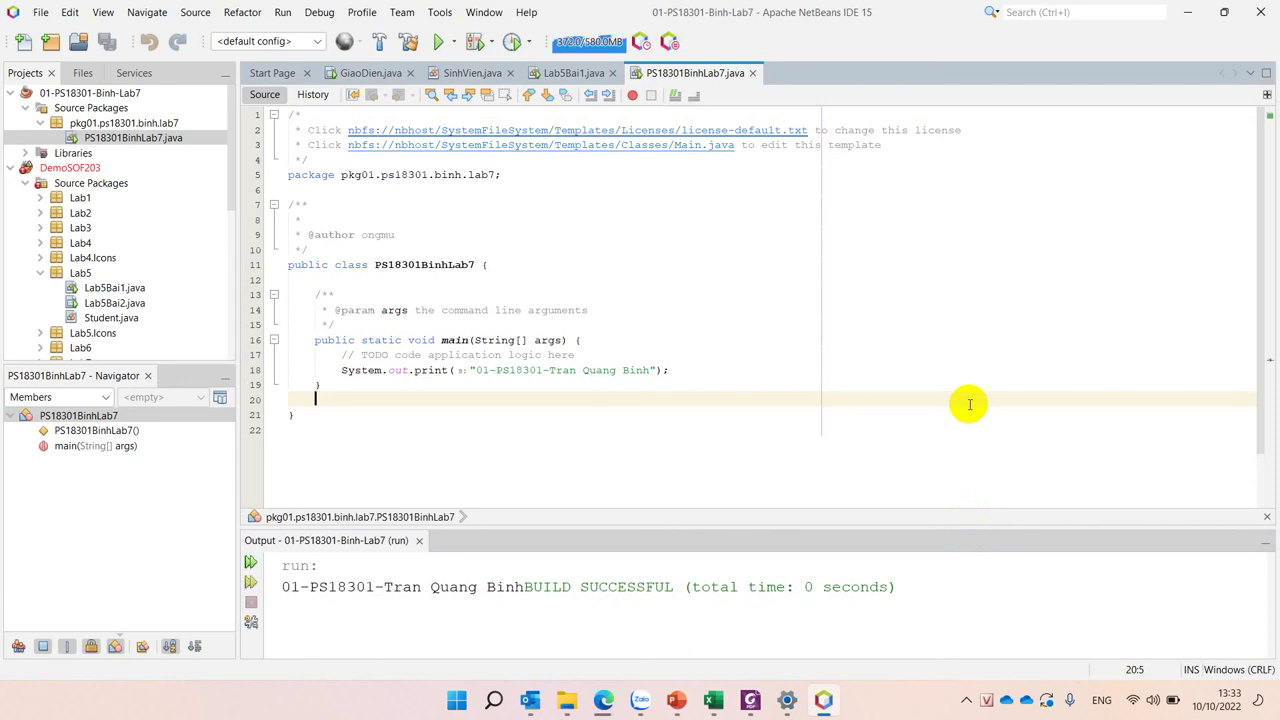
left_click(966, 700)
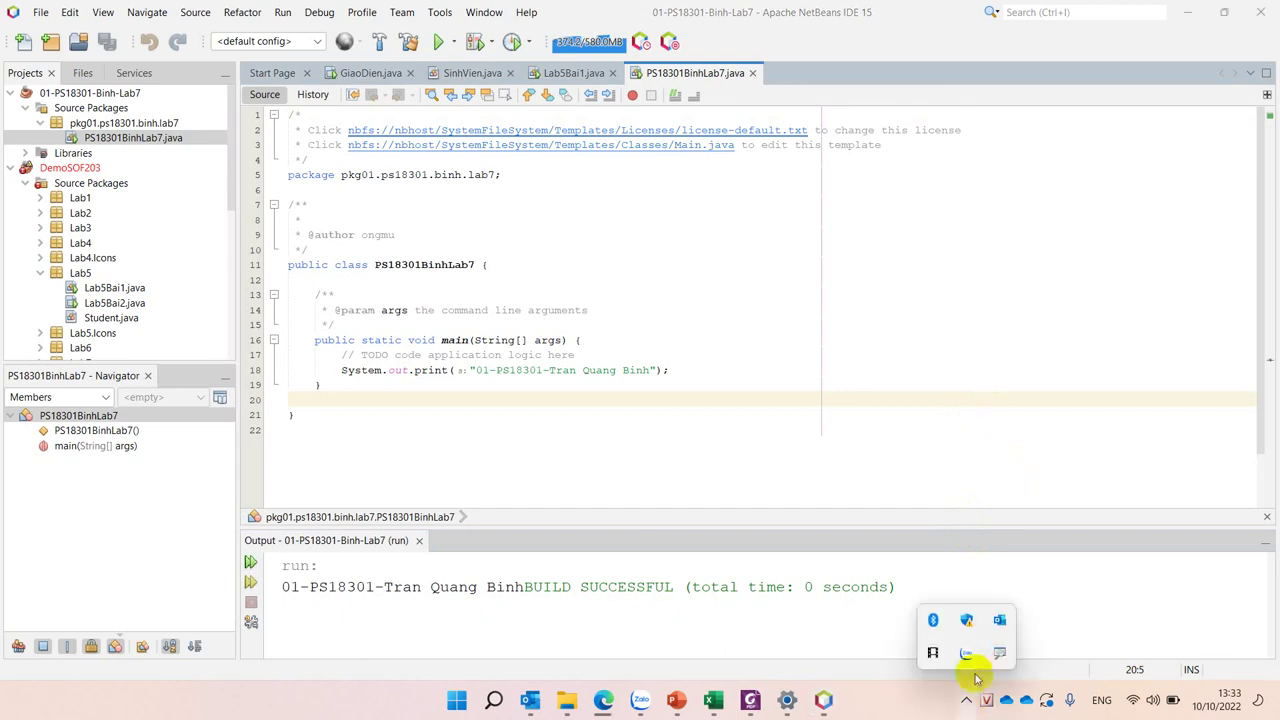